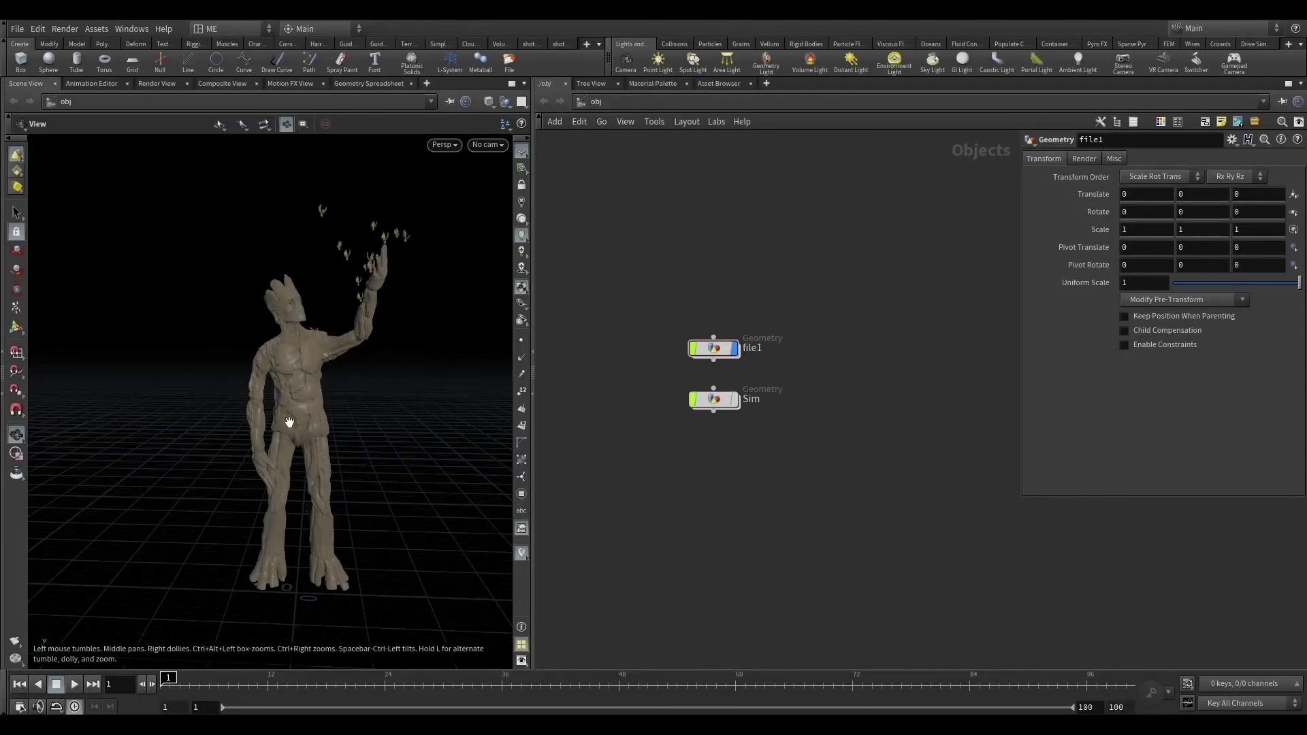
Orbit the viewport around the Groot model to a more frontal view
drag(290, 422, 302, 404)
drag(355, 353, 394, 381)
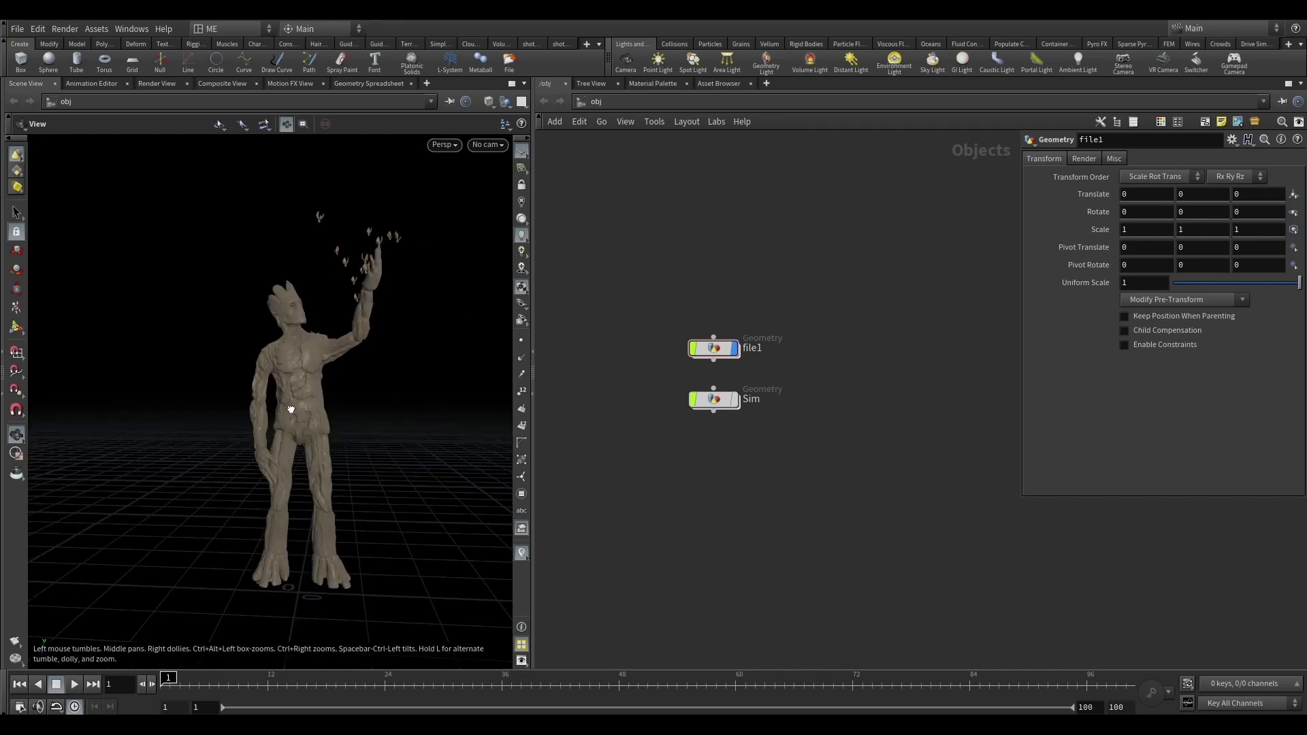
Go inside file1 and display blast1's output, Groot without its leaves
double_click(713, 348)
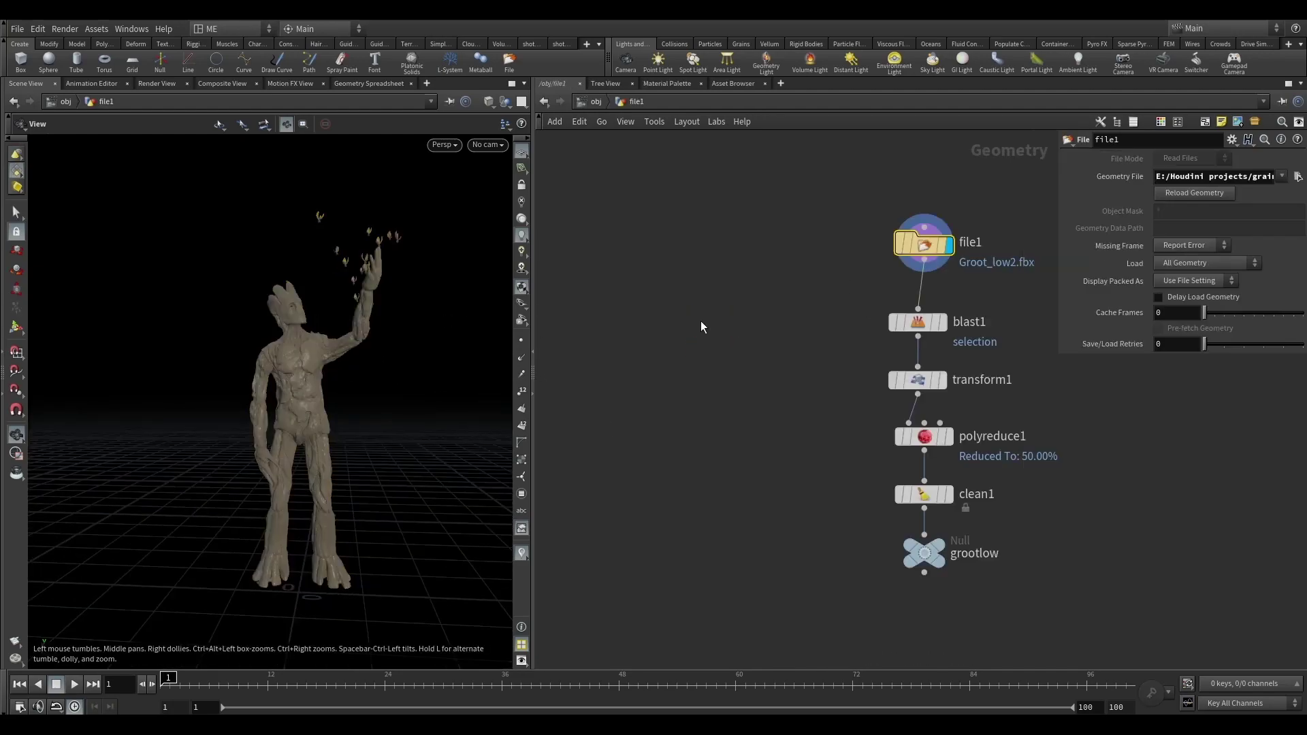
drag(368, 320, 417, 345)
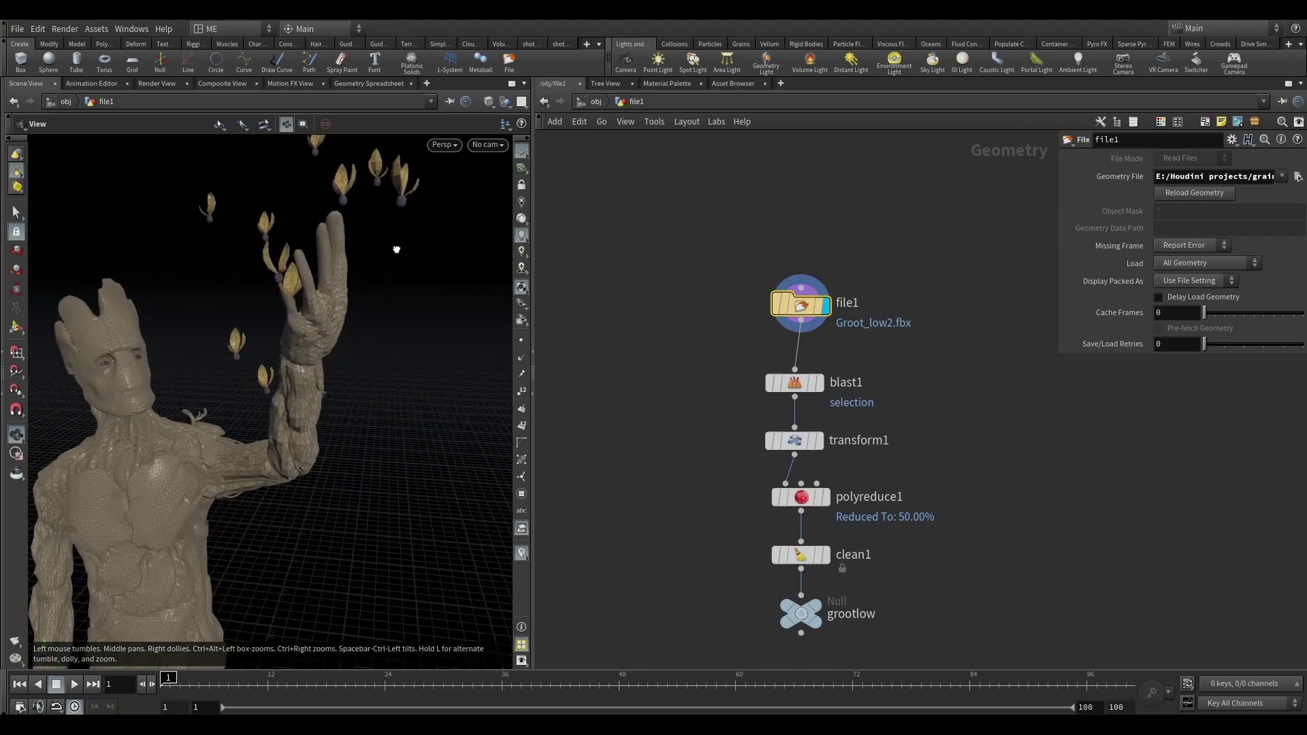
drag(400, 245, 417, 277)
click(821, 383)
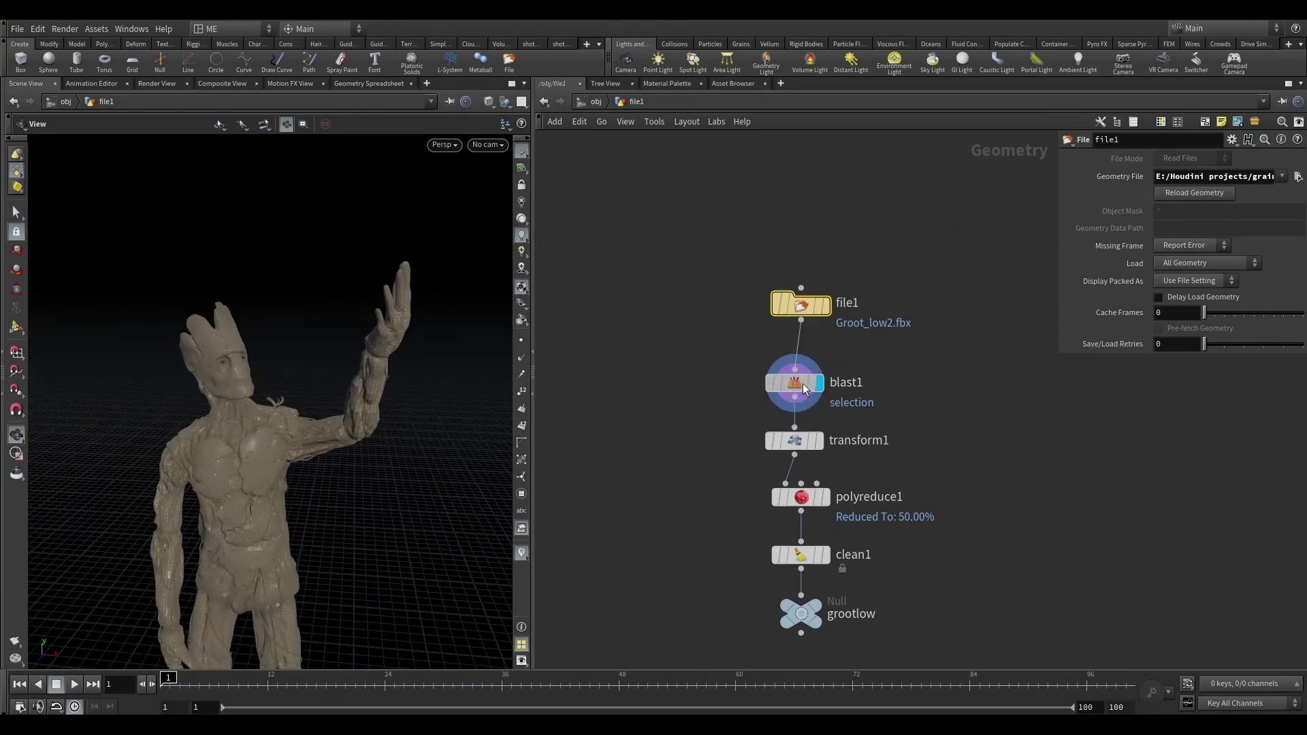
click(796, 382)
mouse_move(354, 368)
mouse_down()
mouse_move(306, 387)
mouse_move(310, 351)
mouse_move(280, 520)
mouse_up()
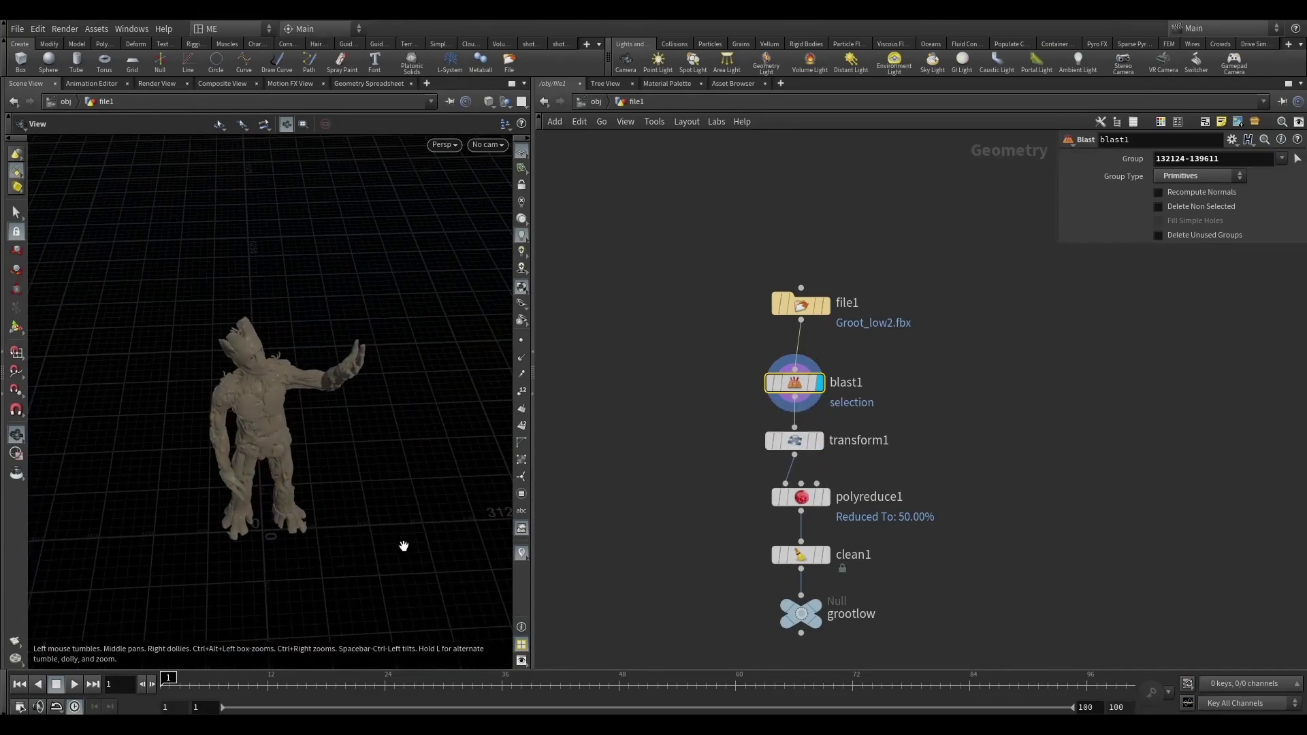
mouse_move(406, 545)
mouse_down()
mouse_move(429, 467)
mouse_move(252, 441)
mouse_move(273, 388)
mouse_up()
Display transform1, frame the tiny scaled model and check its node info
click(795, 441)
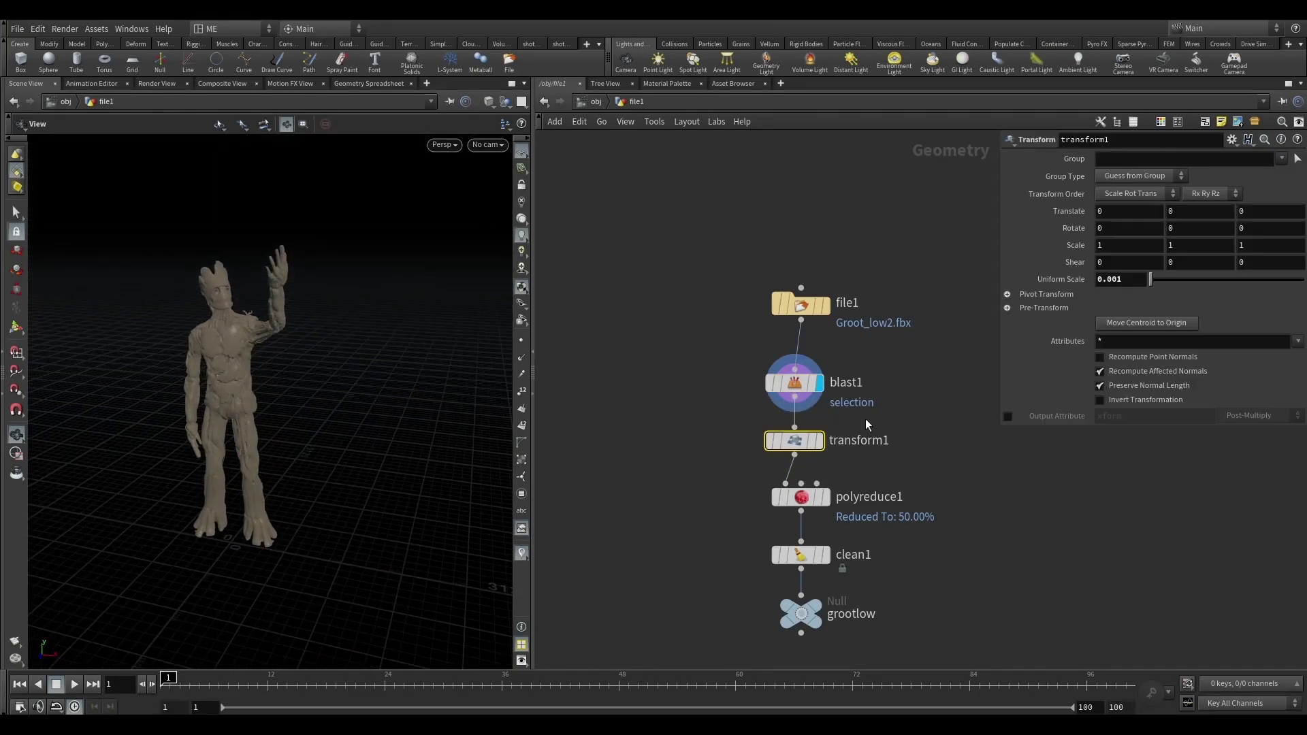
key(g)
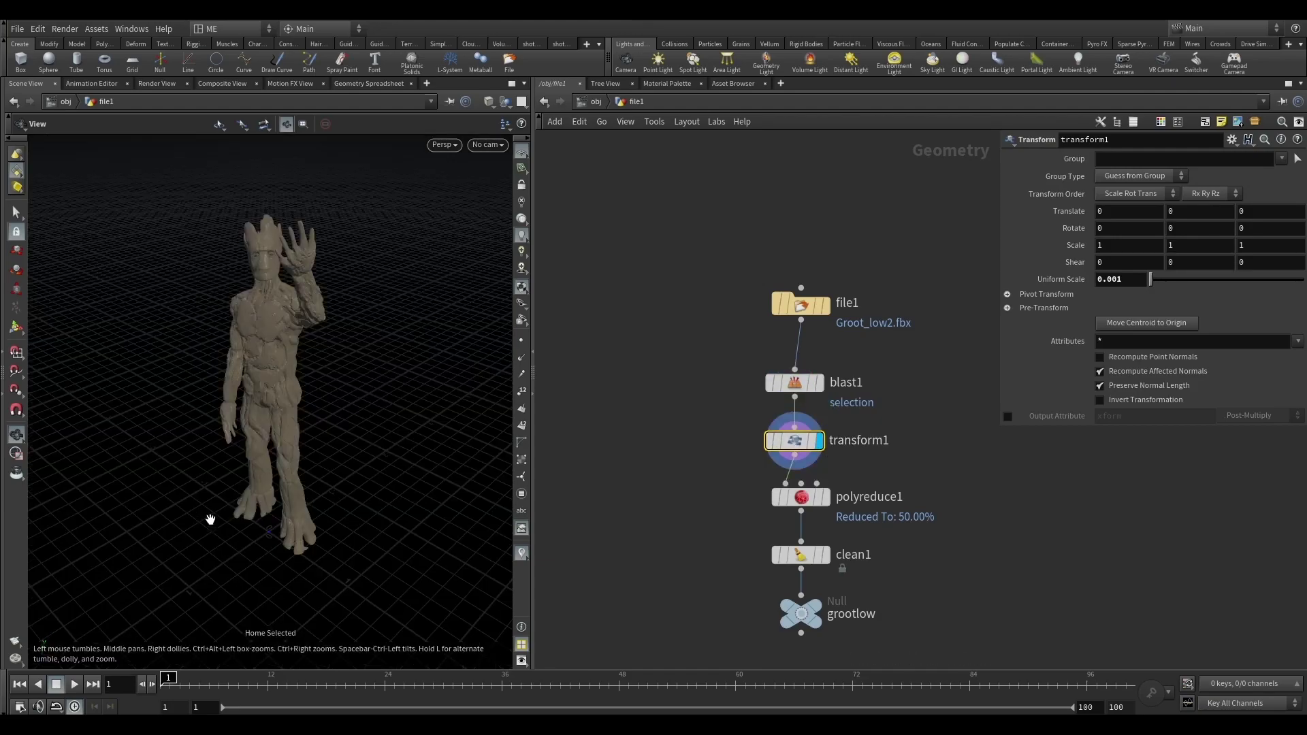
right_drag(228, 371, 473, 388)
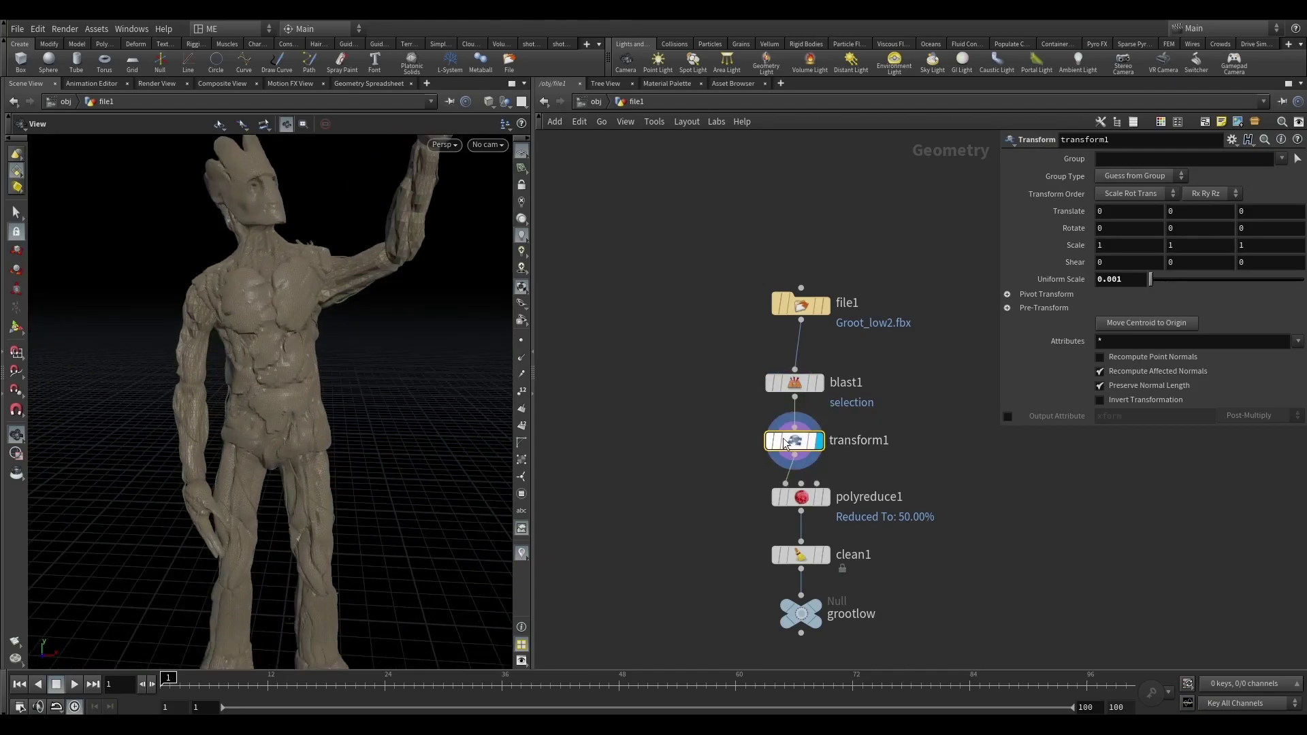
middle_click(749, 445)
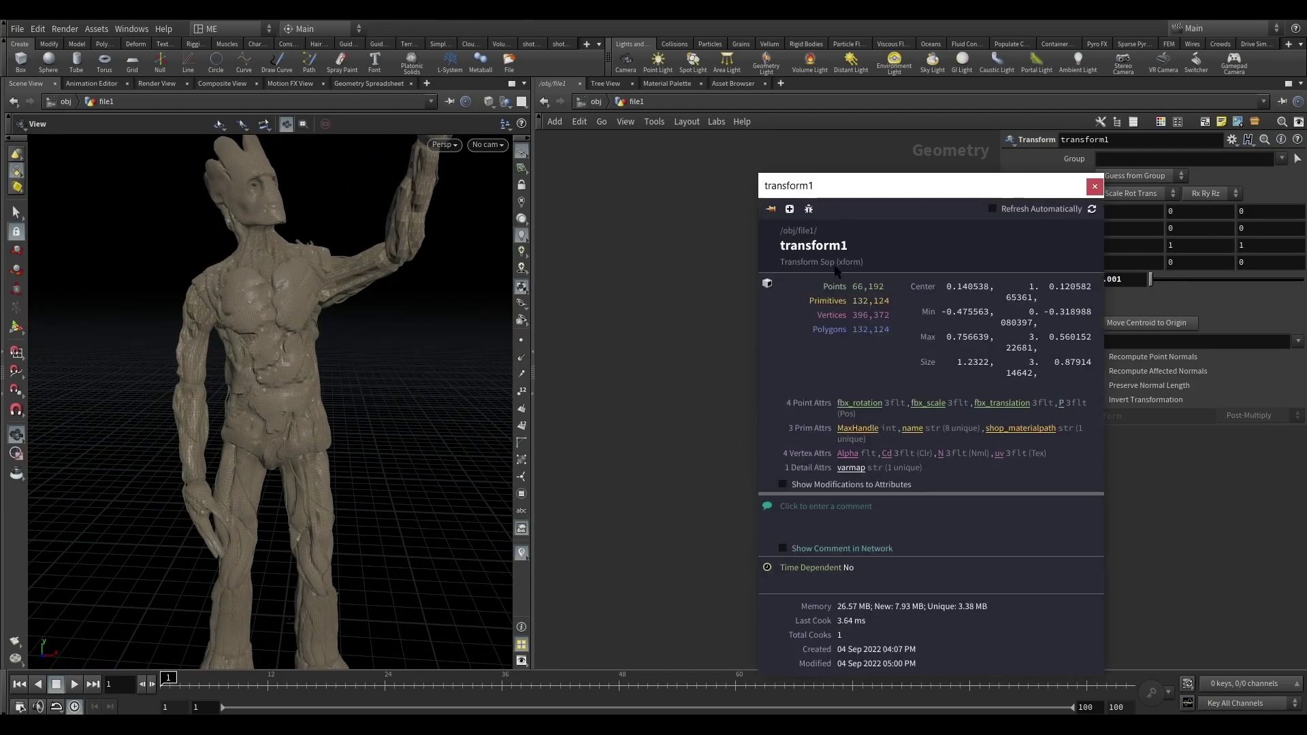
click(1095, 186)
Display the polyreduce1 mesh, reduced to 50% of its polygons
click(825, 497)
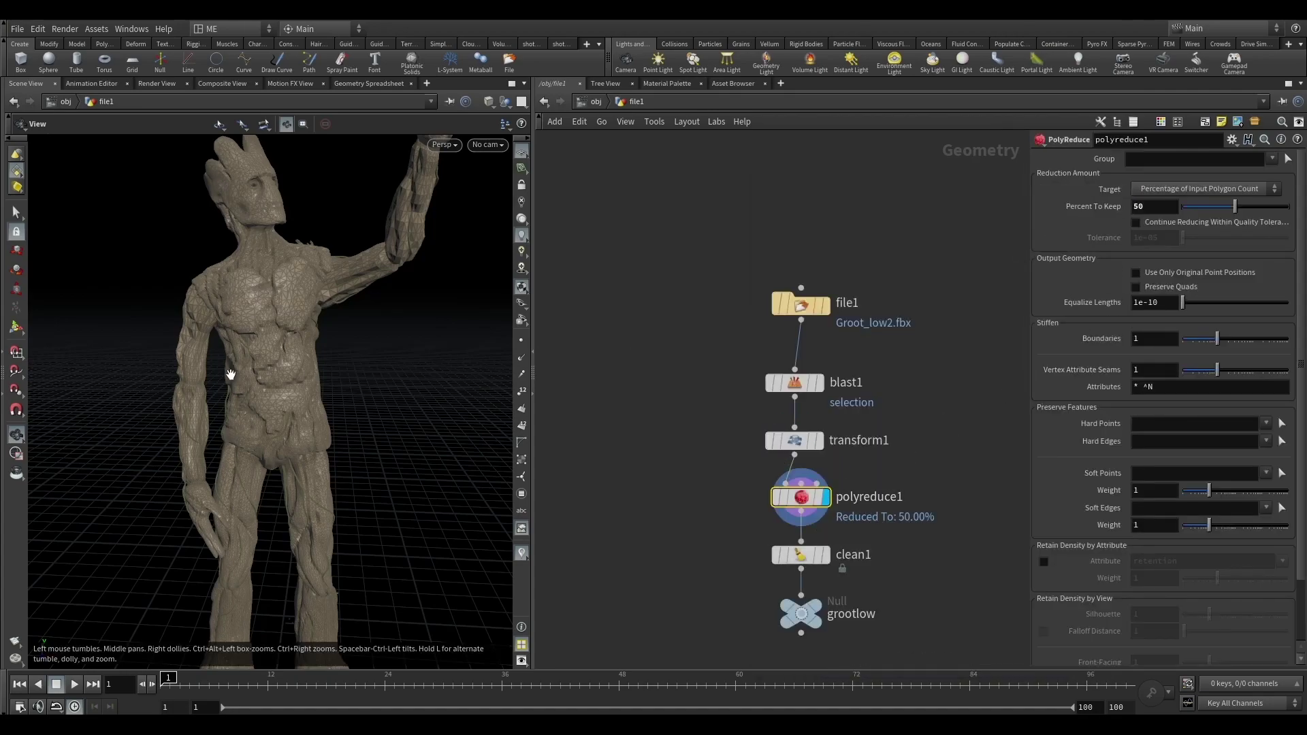
scroll(230, 374, down, 3)
scroll(248, 359, down, 2)
middle_drag(681, 477, 676, 408)
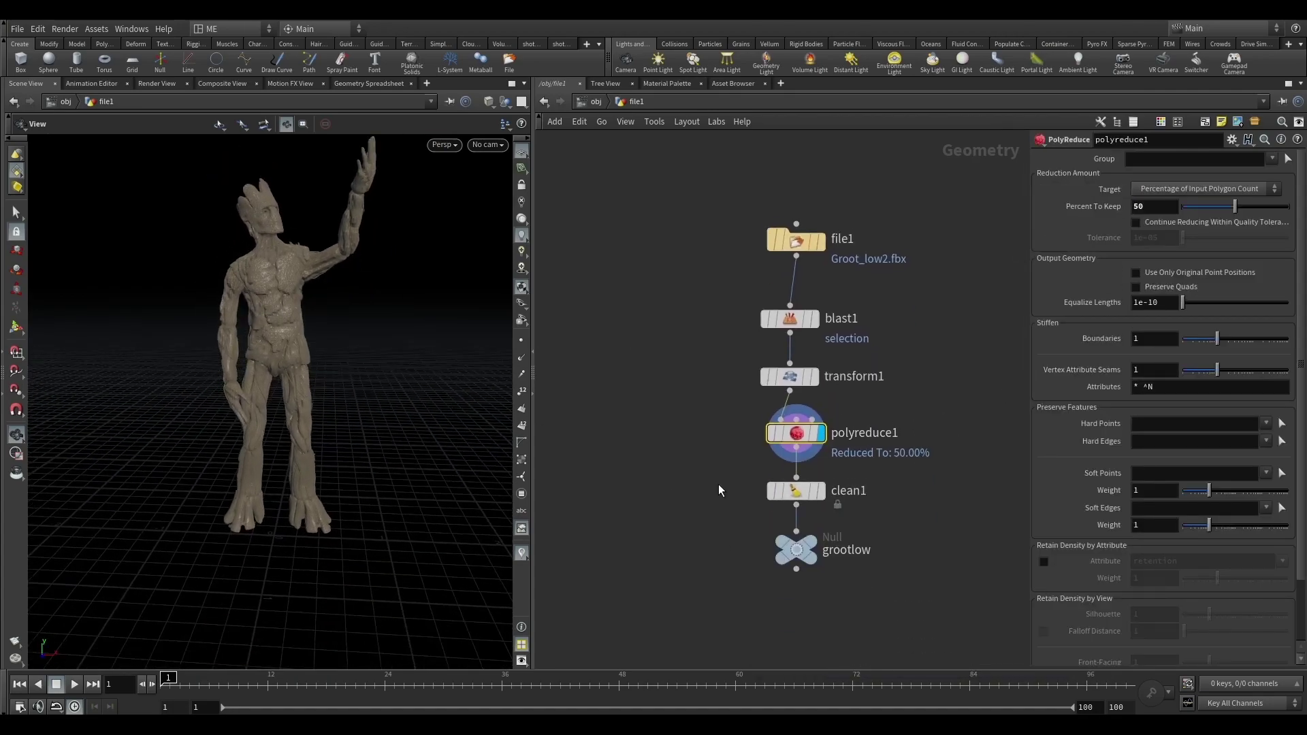
drag(335, 348, 361, 354)
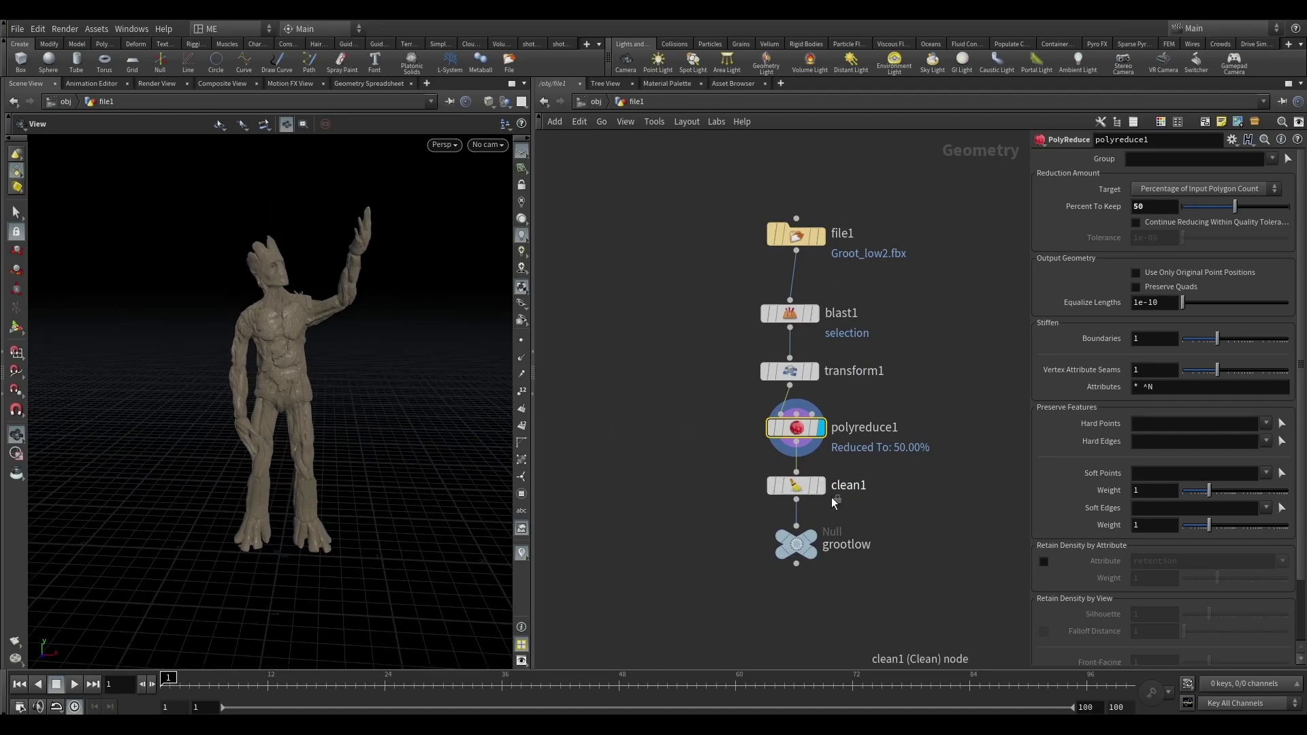
Inspect clean1, display the grootlow null, and return to object level
click(795, 485)
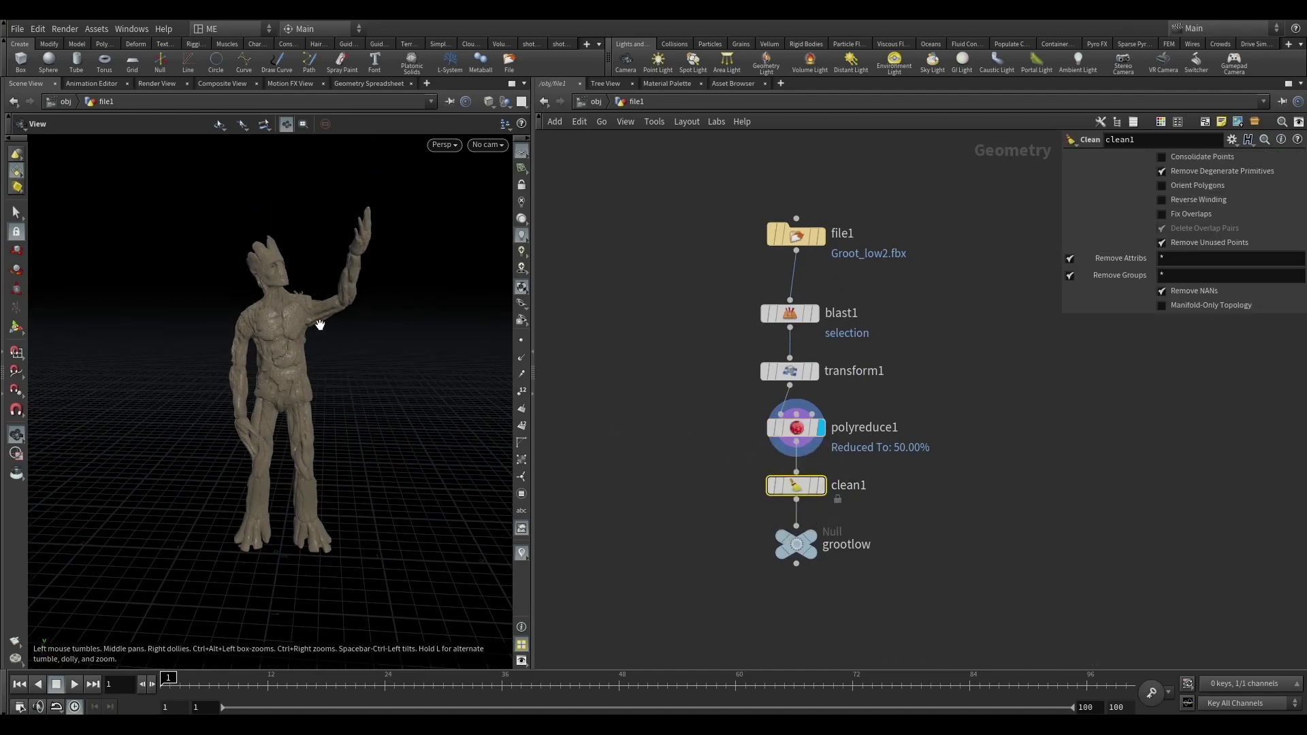
click(812, 536)
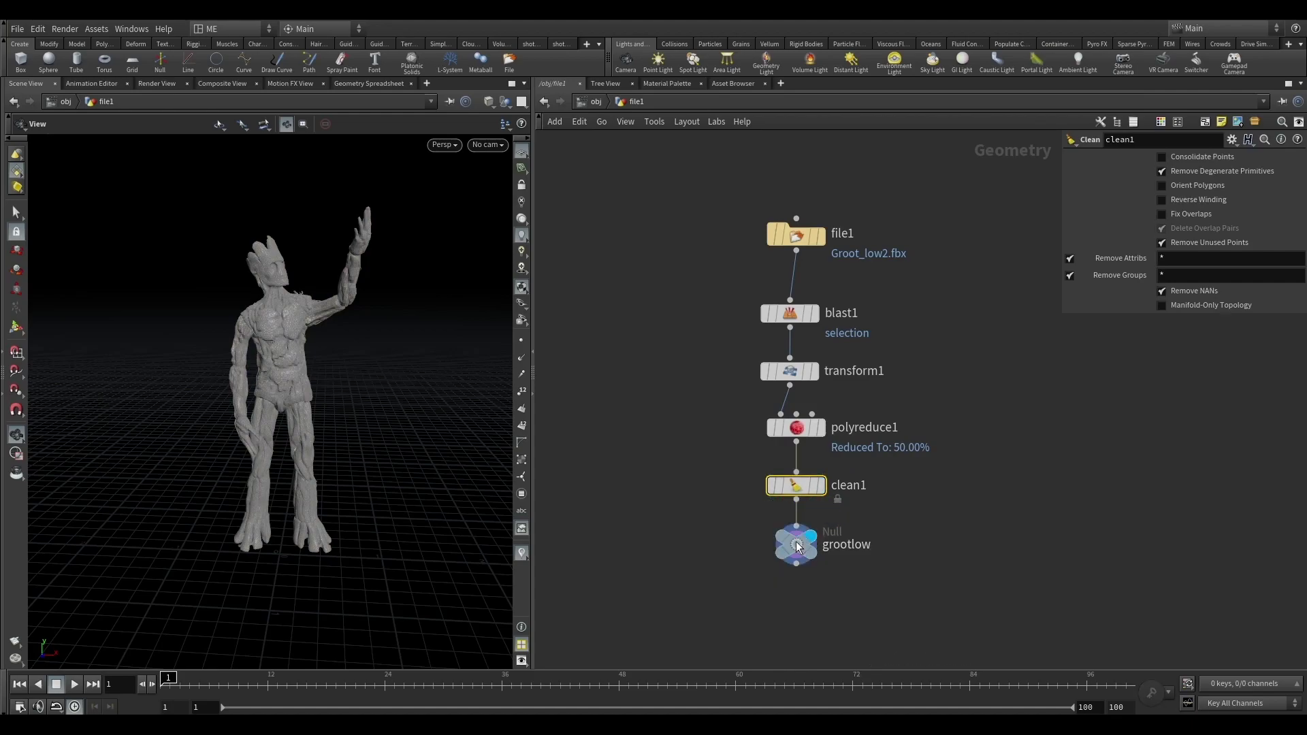
click(796, 545)
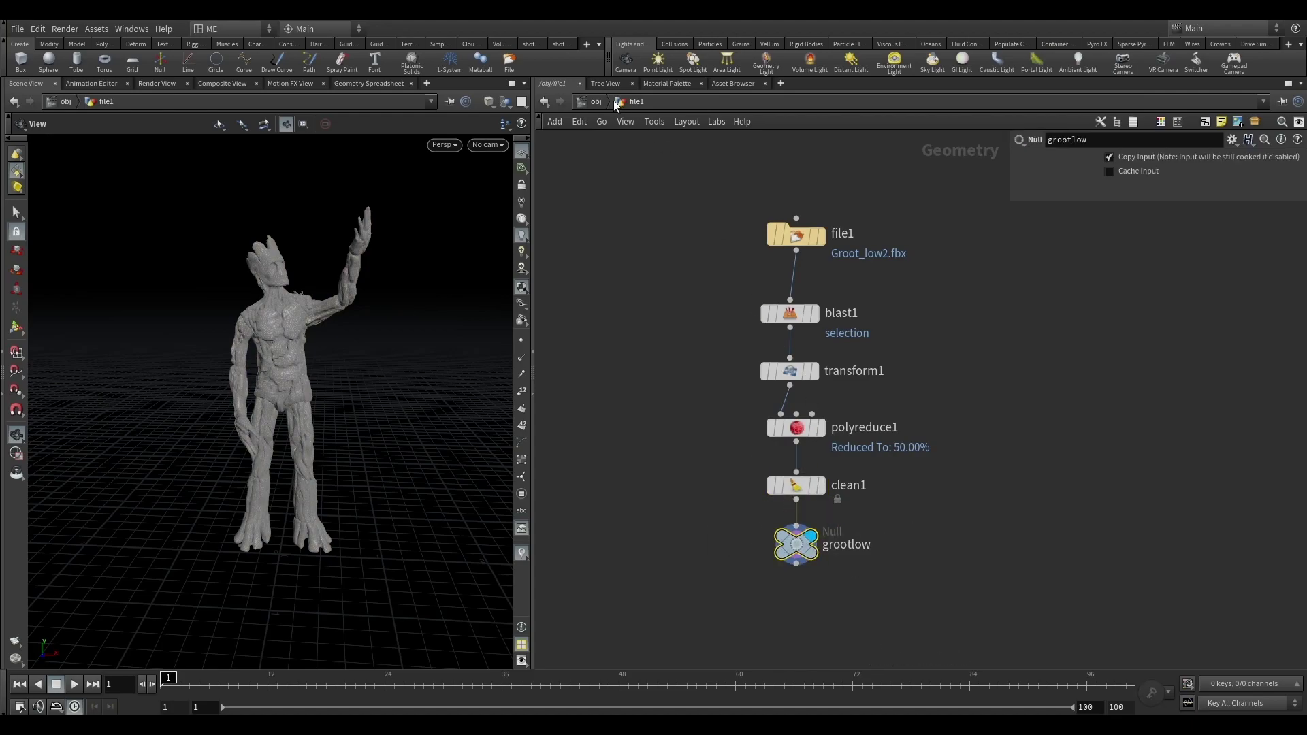
click(594, 101)
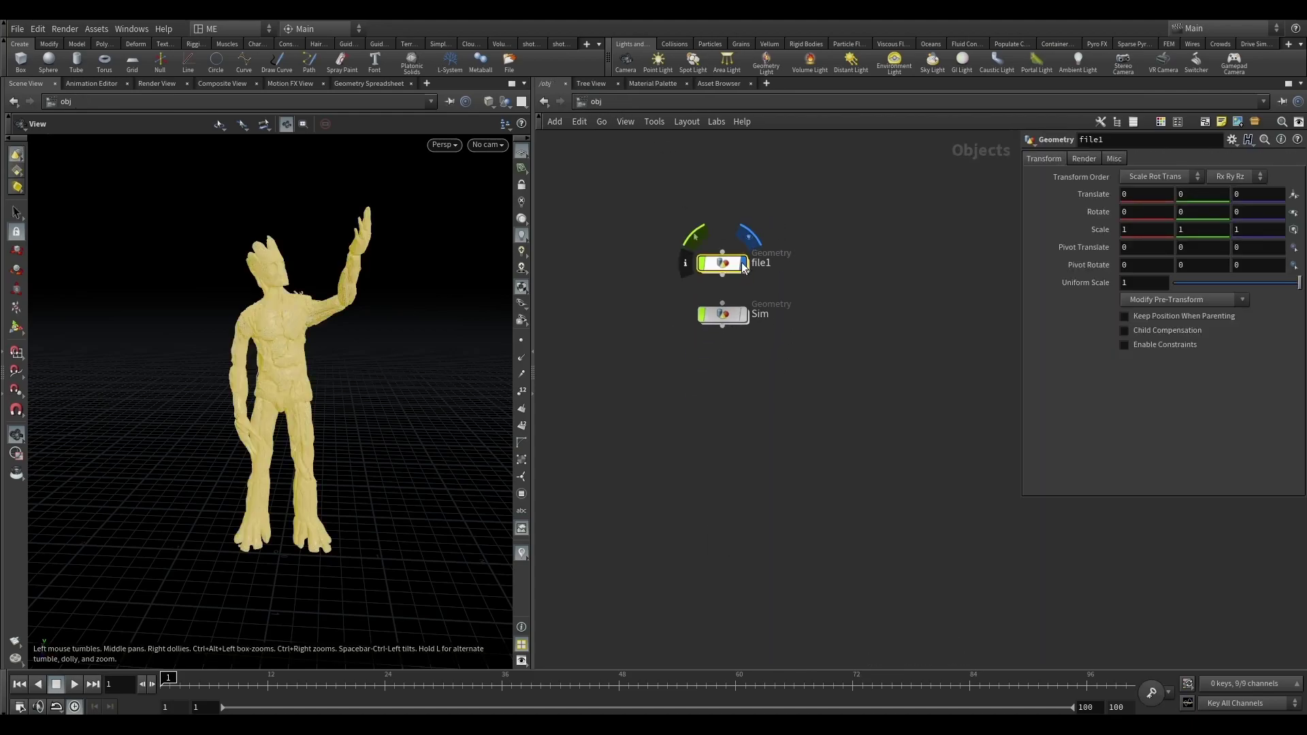
Hide file1, make the Sim object visible, and go inside Sim
click(749, 235)
drag(776, 291, 676, 352)
click(744, 314)
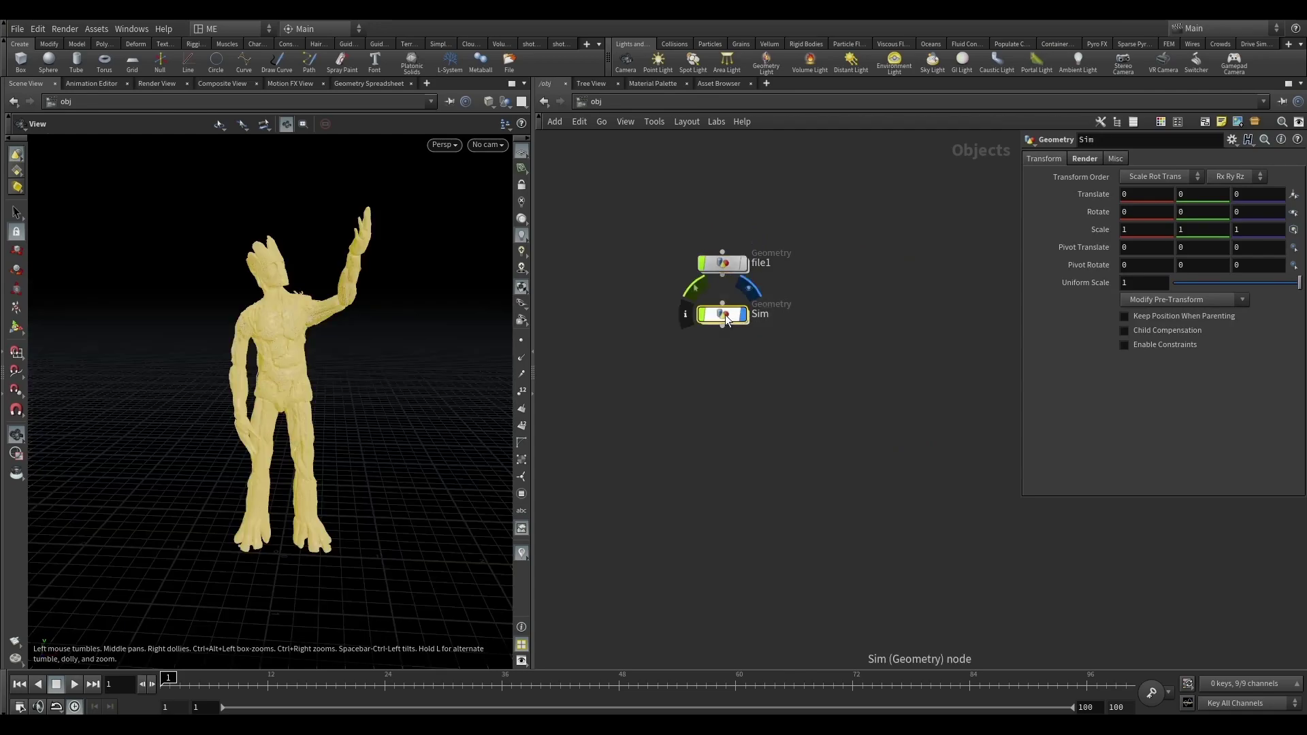
double_click(739, 330)
Check that object_merge1 pulls in /obj/file1/grootlow and reposition it in the network
mouse_move(648, 400)
mouse_down()
mouse_move(912, 252)
mouse_move(852, 321)
mouse_up()
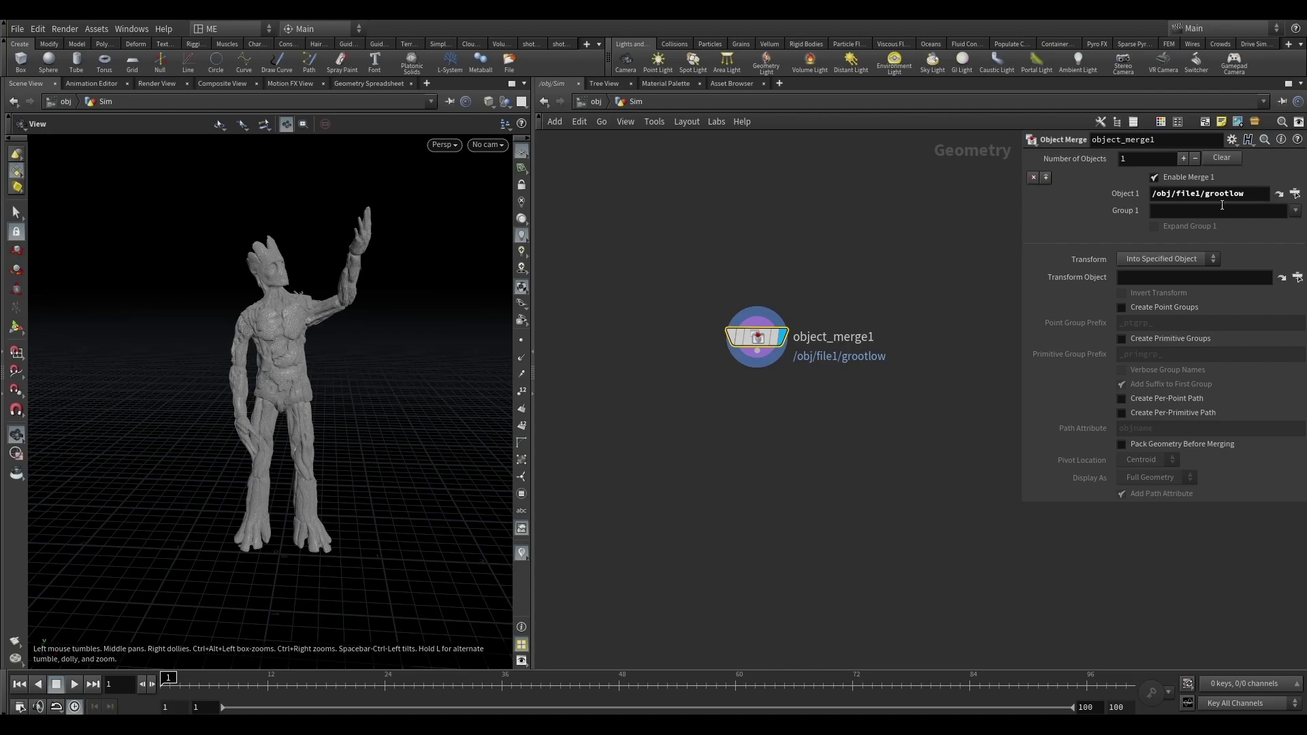
middle_drag(763, 411, 734, 364)
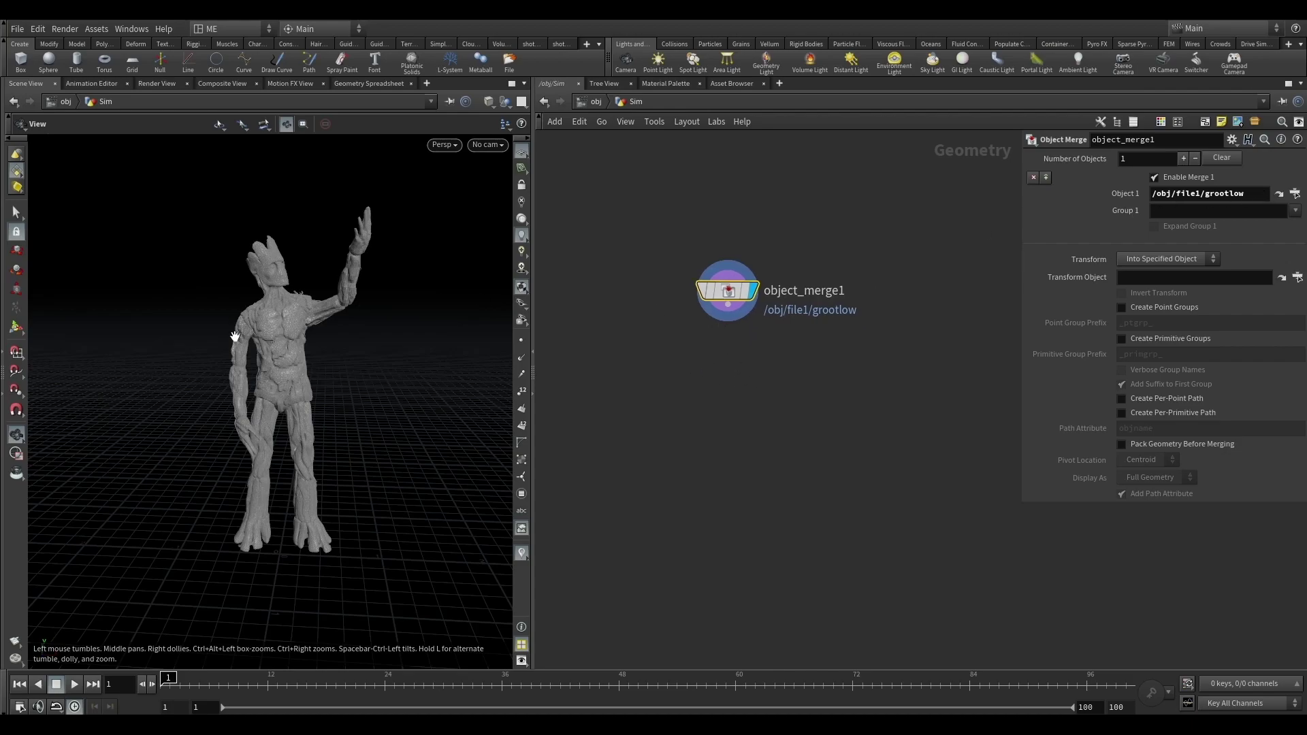
mouse_move(243, 361)
mouse_down()
mouse_move(260, 381)
mouse_move(270, 362)
mouse_move(370, 370)
mouse_move(260, 357)
mouse_up()
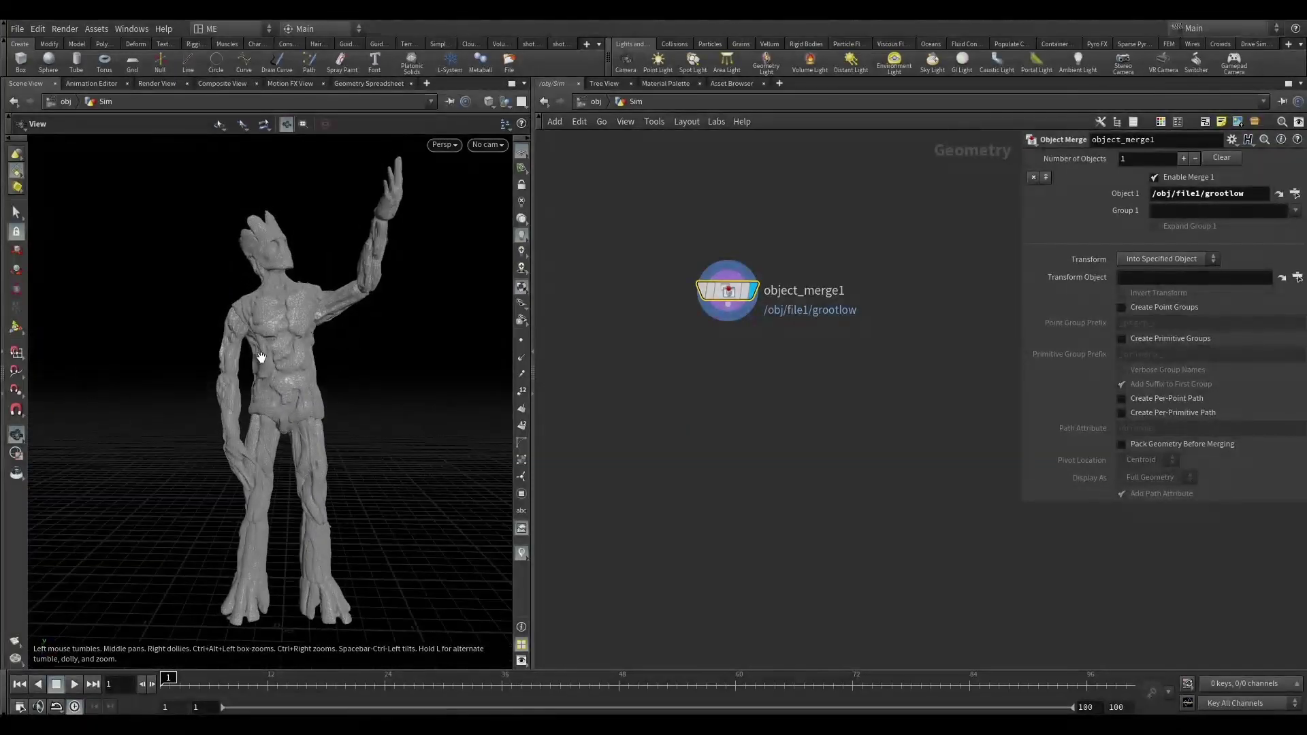
scroll(266, 361, down, 3)
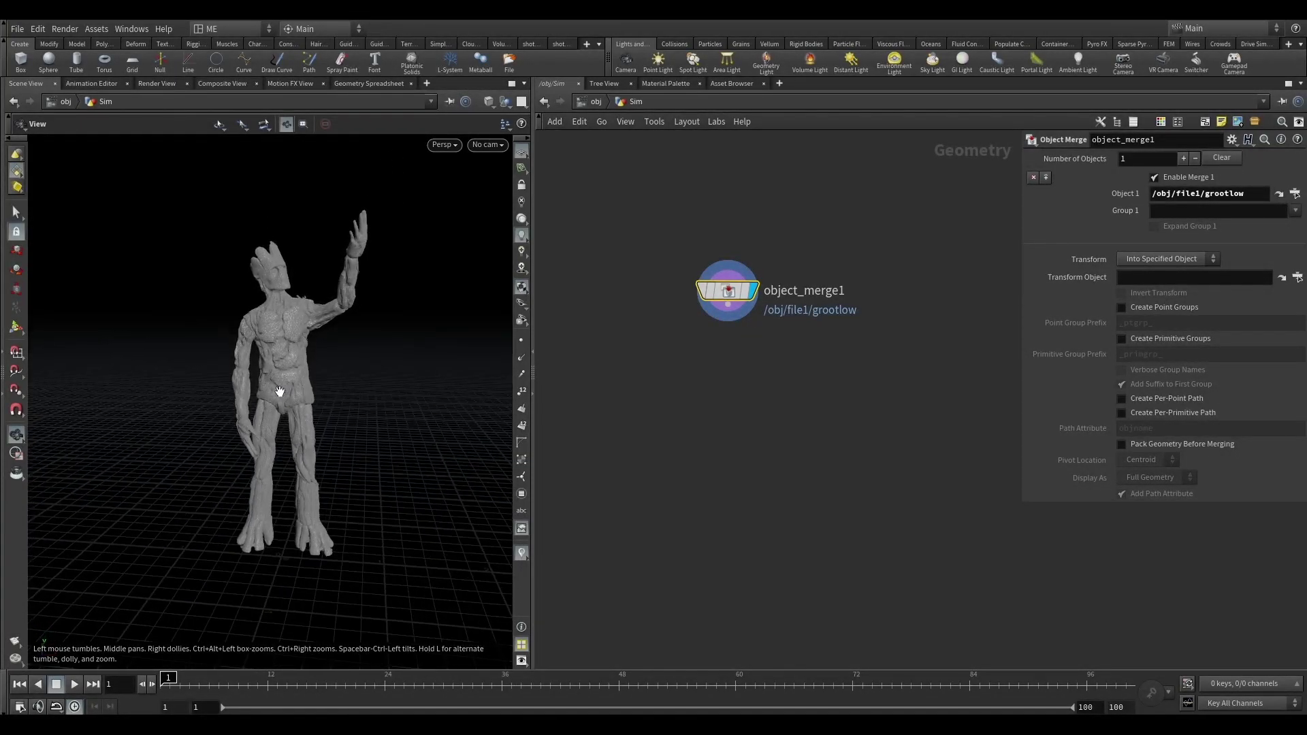
click(730, 318)
Add and display a Vellum Configure Grain node below object_merge1, keeping grain size and mass 0.1
key(Tab)
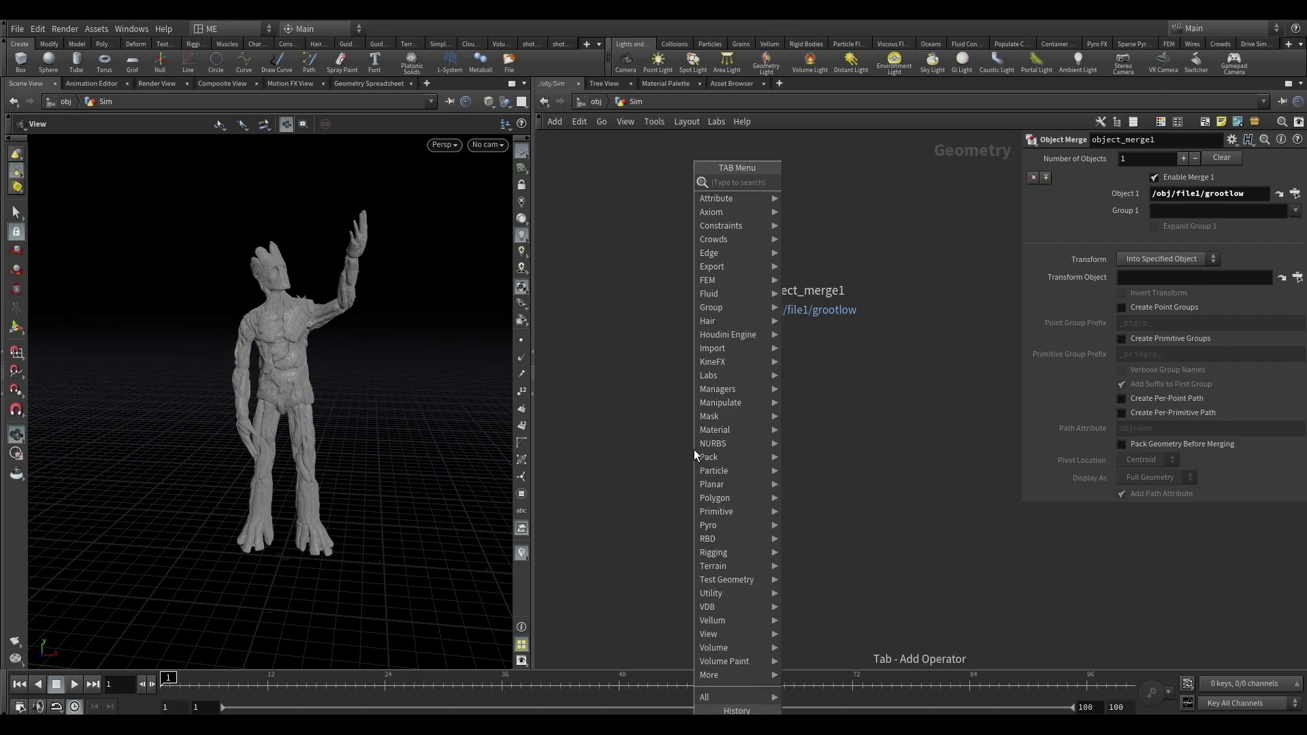
text(vell)
text( so)
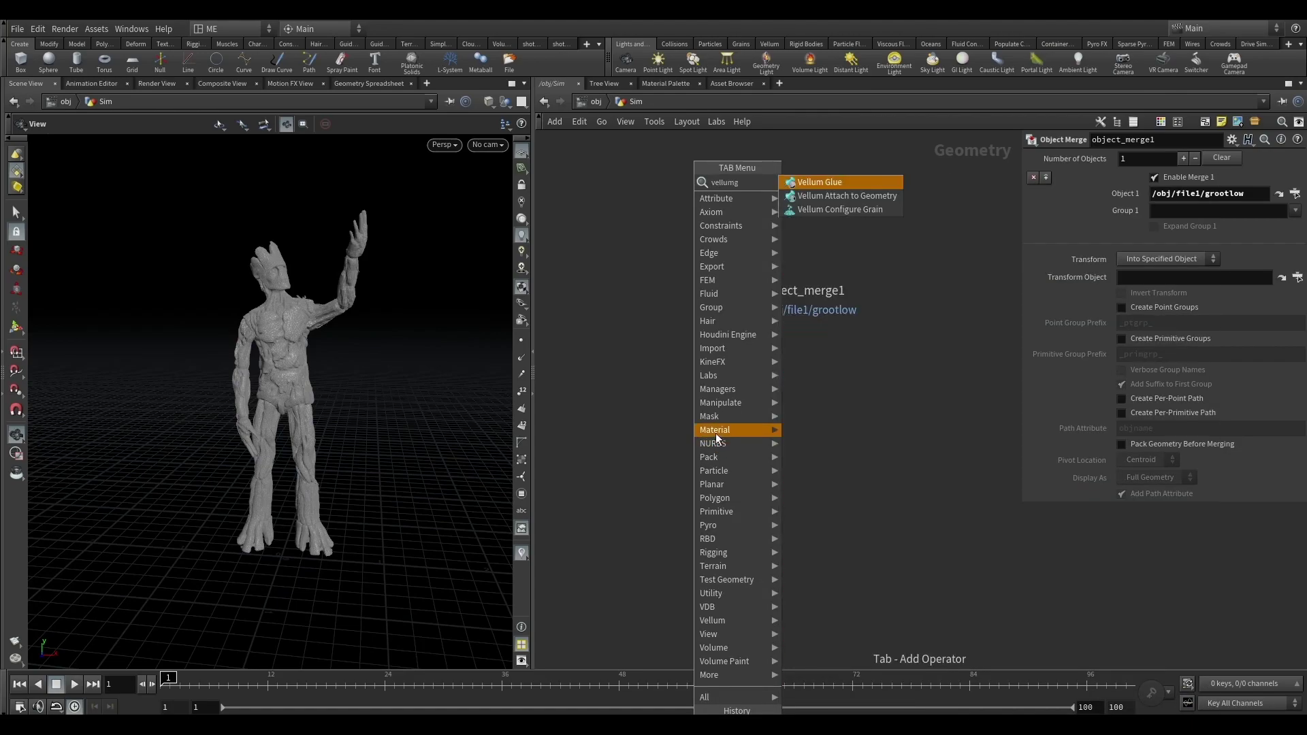
text(l)
click(854, 184)
click(685, 450)
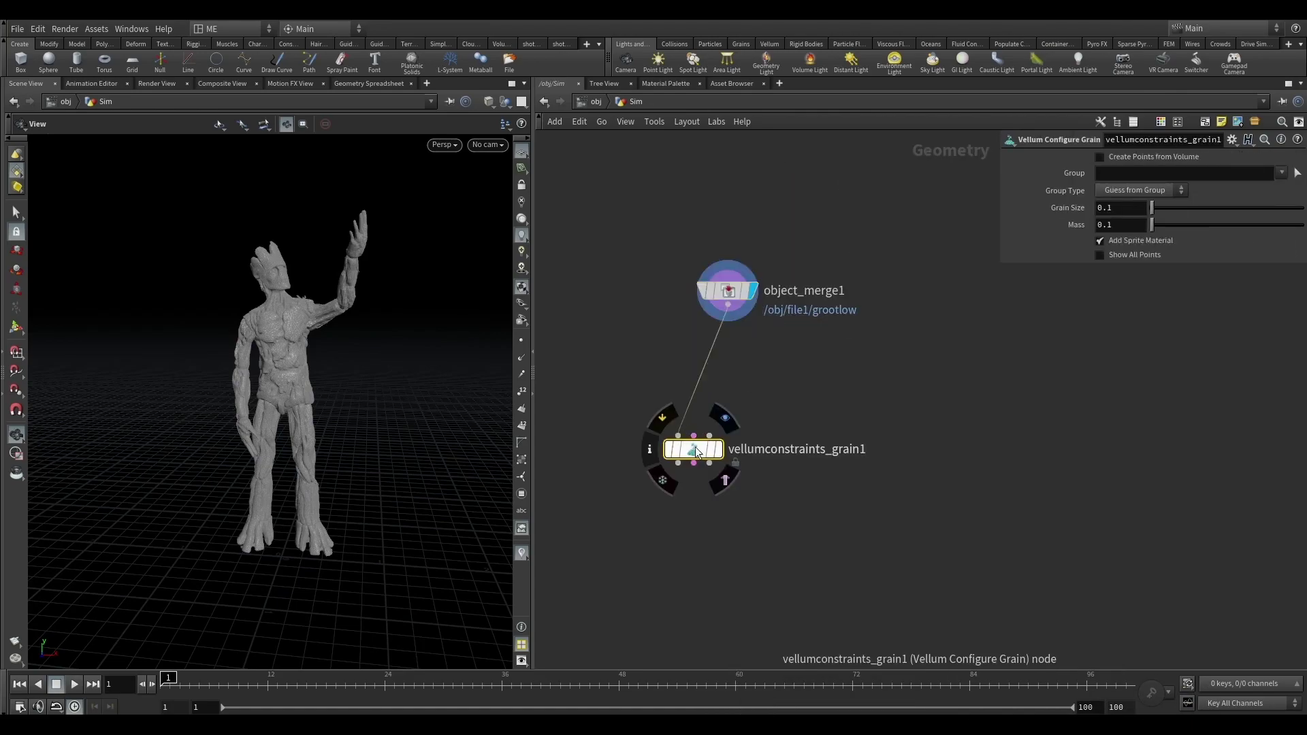
drag(712, 461, 755, 390)
click(754, 389)
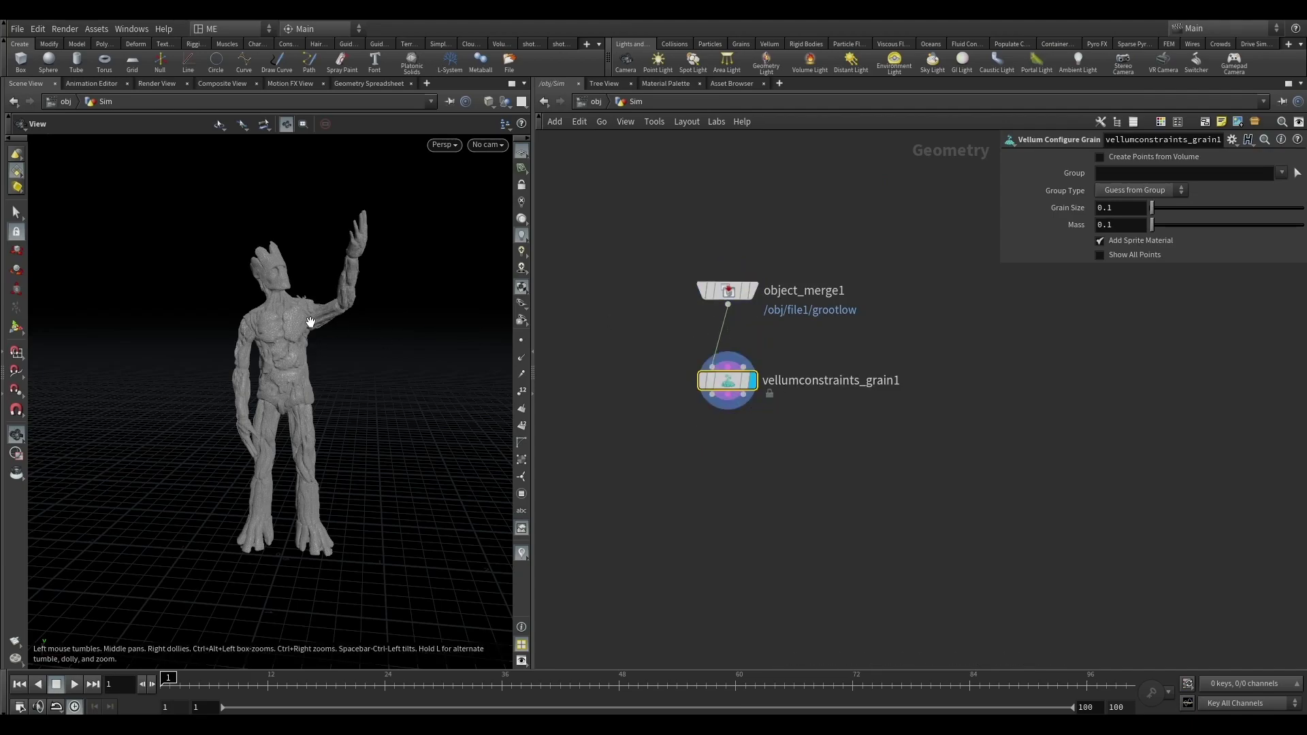
scroll(302, 351, up, 4)
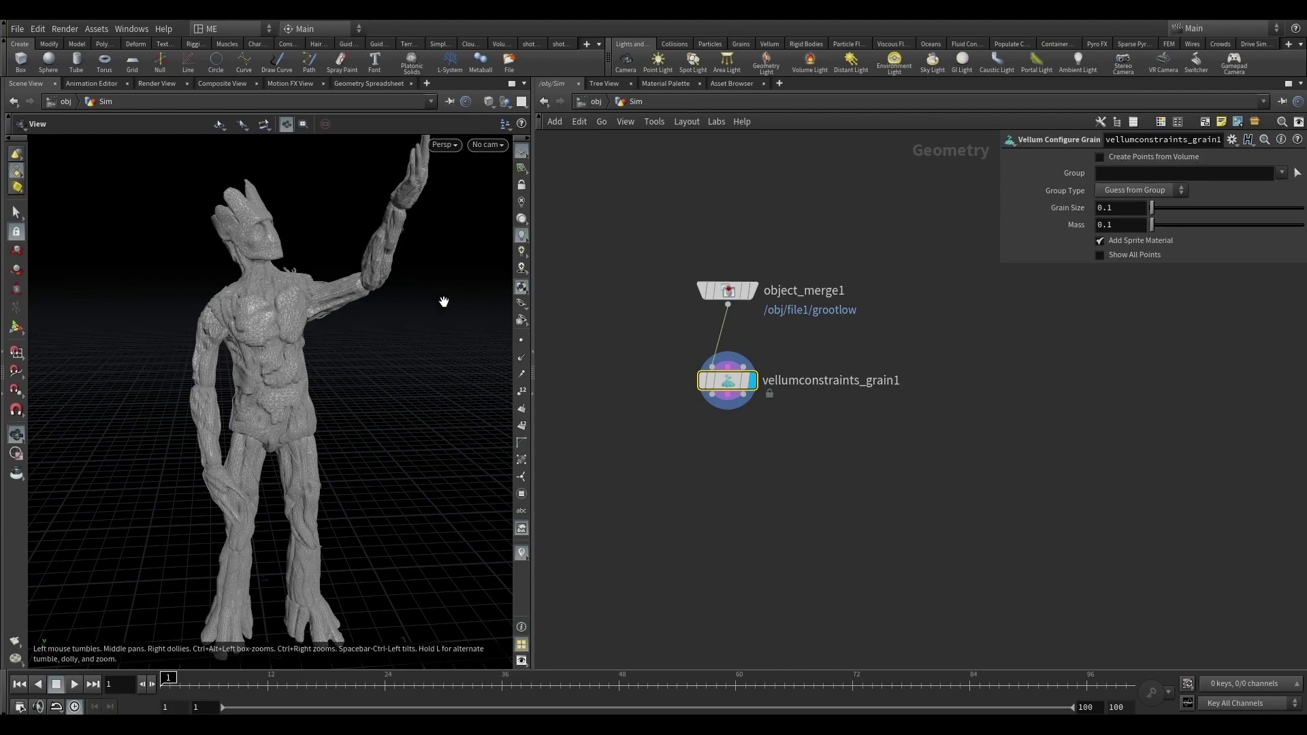
scroll(440, 295, down, 3)
drag(381, 313, 265, 320)
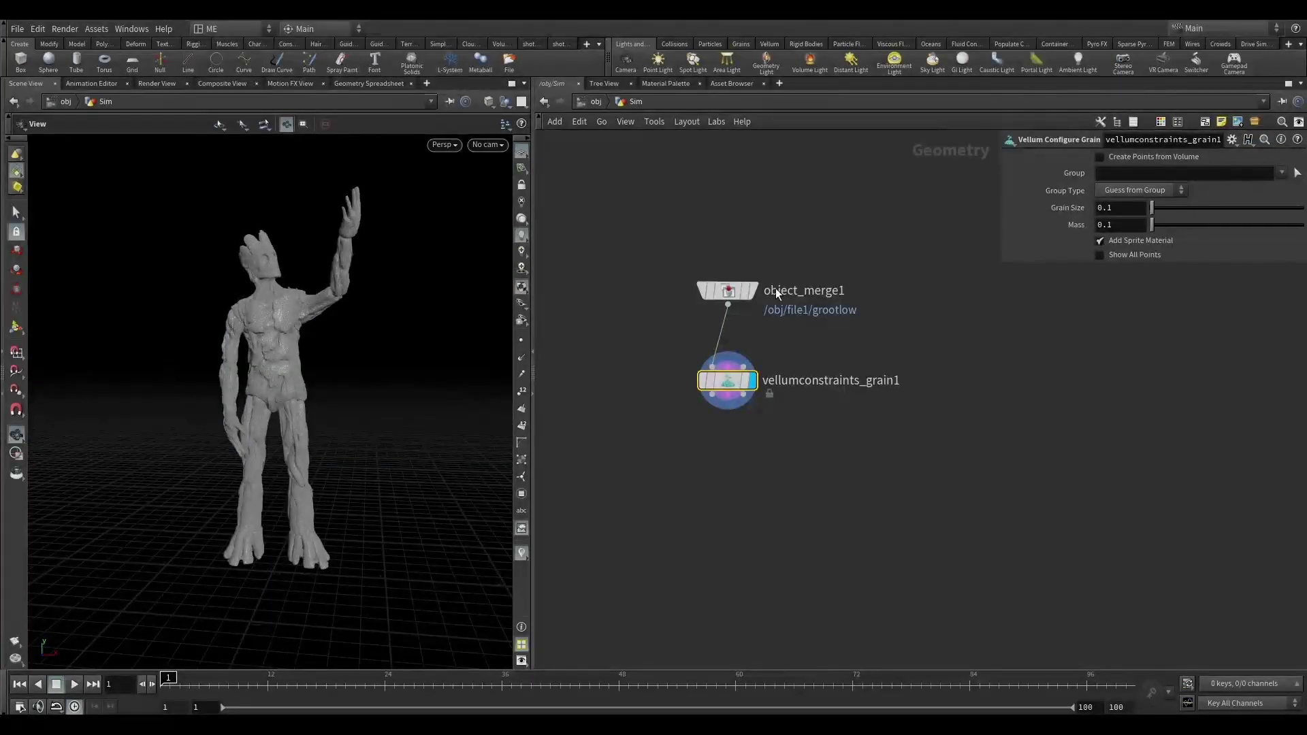
Enable Create Points from Volume to fill Groot's body with grains
click(1101, 157)
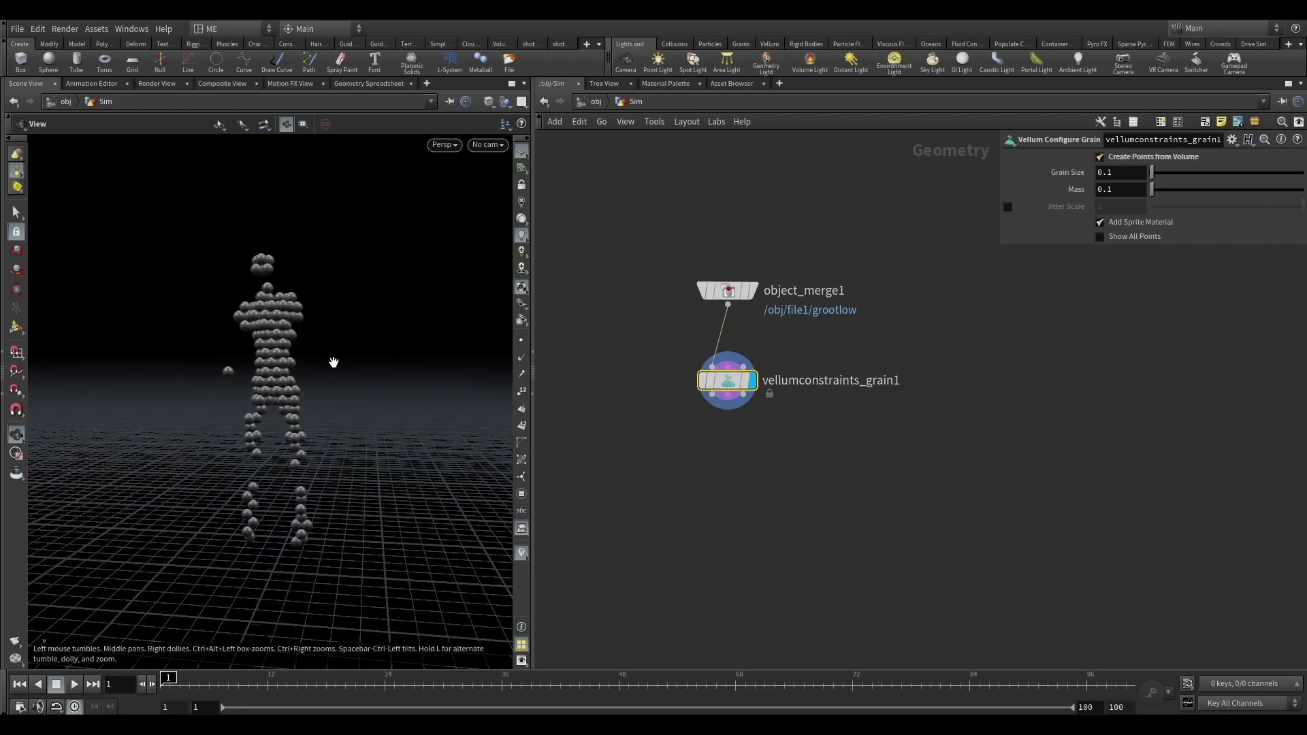
scroll(237, 318, up, 5)
drag(236, 317, 295, 387)
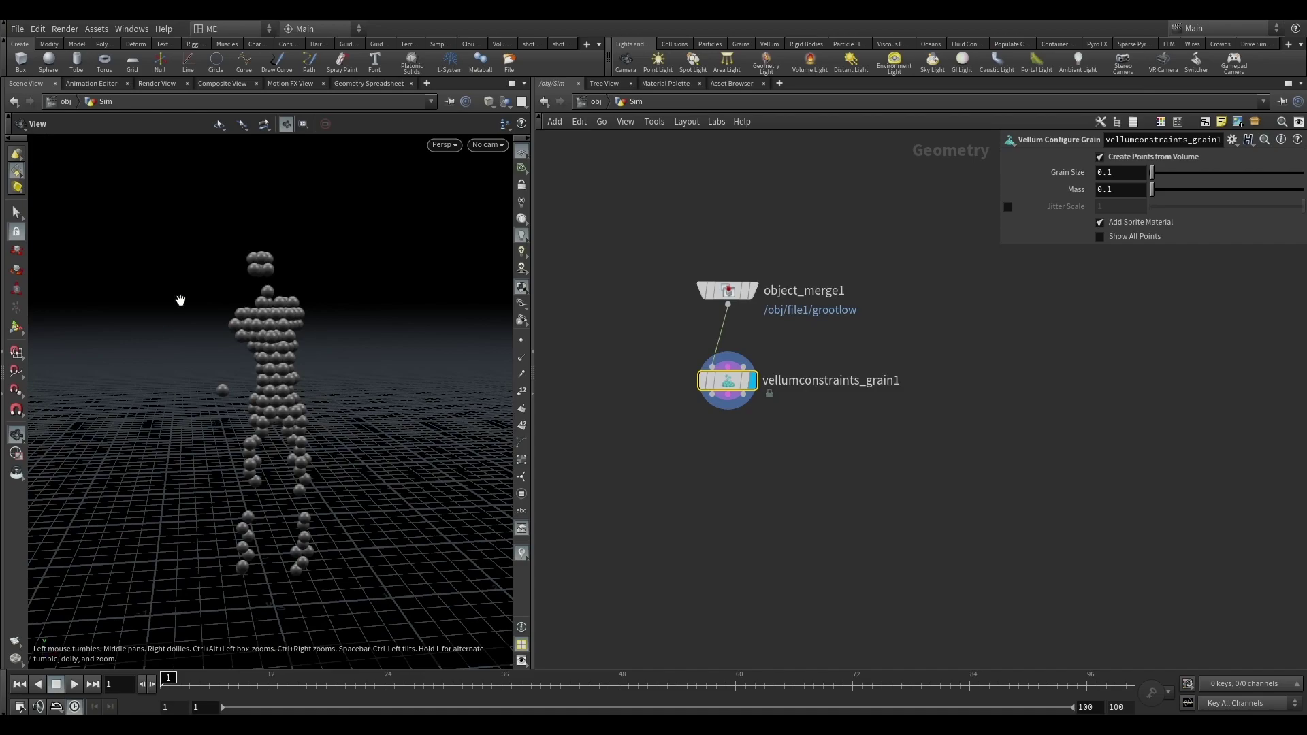
drag(271, 290, 268, 364)
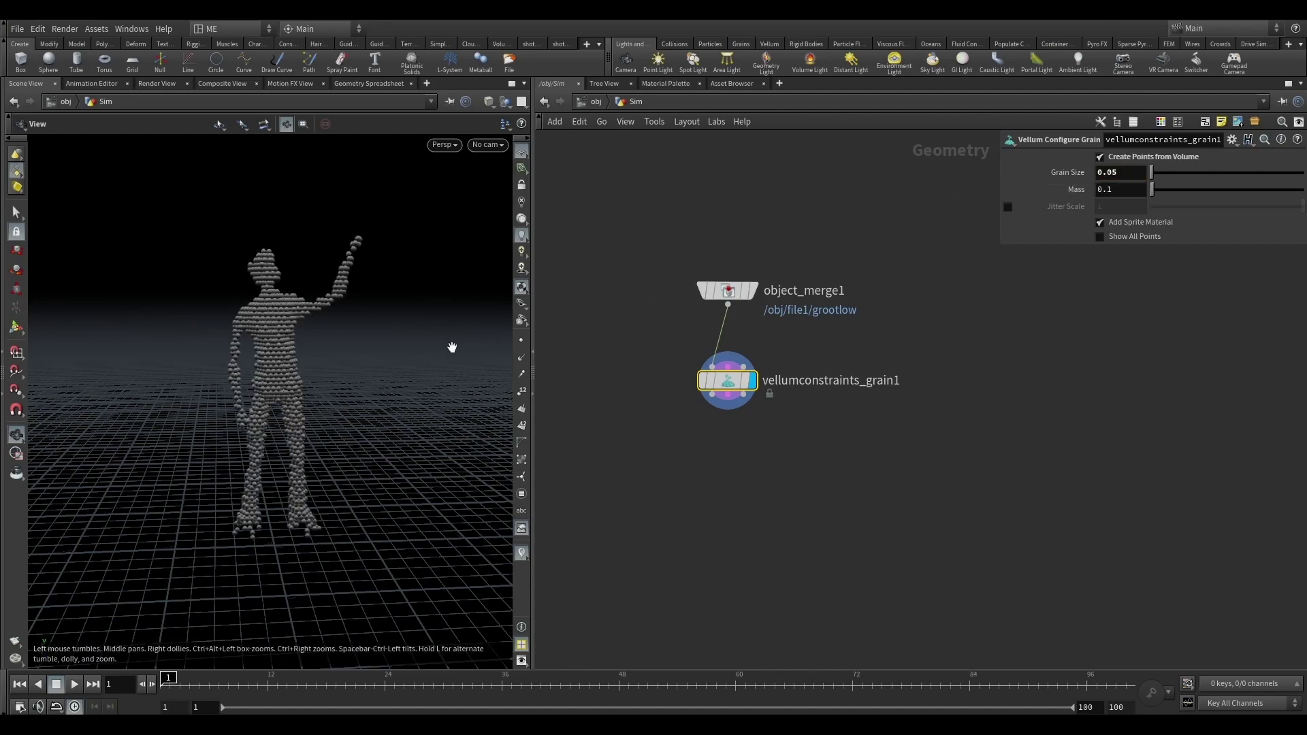
mouse_move(452, 345)
mouse_down()
mouse_move(304, 350)
mouse_move(222, 330)
mouse_move(245, 320)
mouse_up()
text(0.02)
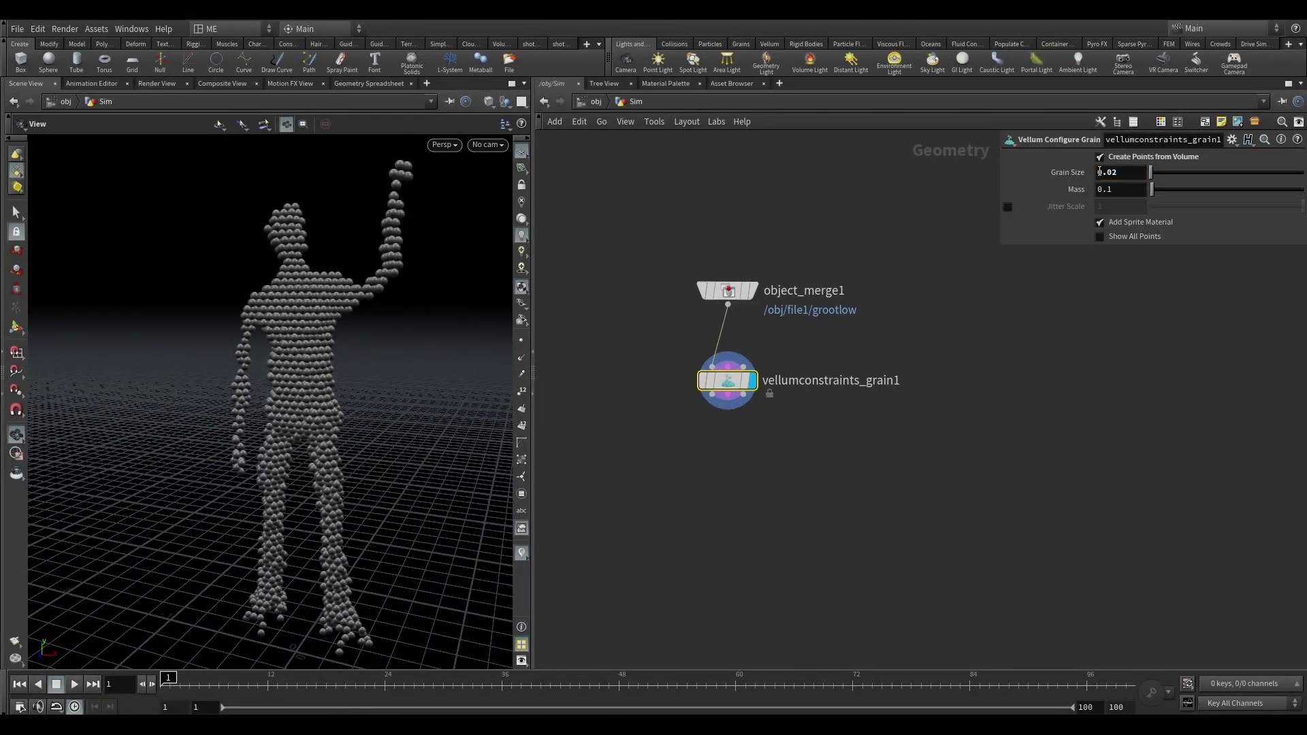
Set the grain size to 0.02 and inspect the denser grain figure
key(Return)
mouse_move(330, 359)
mouse_down()
mouse_move(374, 365)
mouse_move(290, 327)
mouse_move(336, 336)
mouse_move(330, 312)
mouse_move(295, 295)
mouse_up()
scroll(337, 283, up, 5)
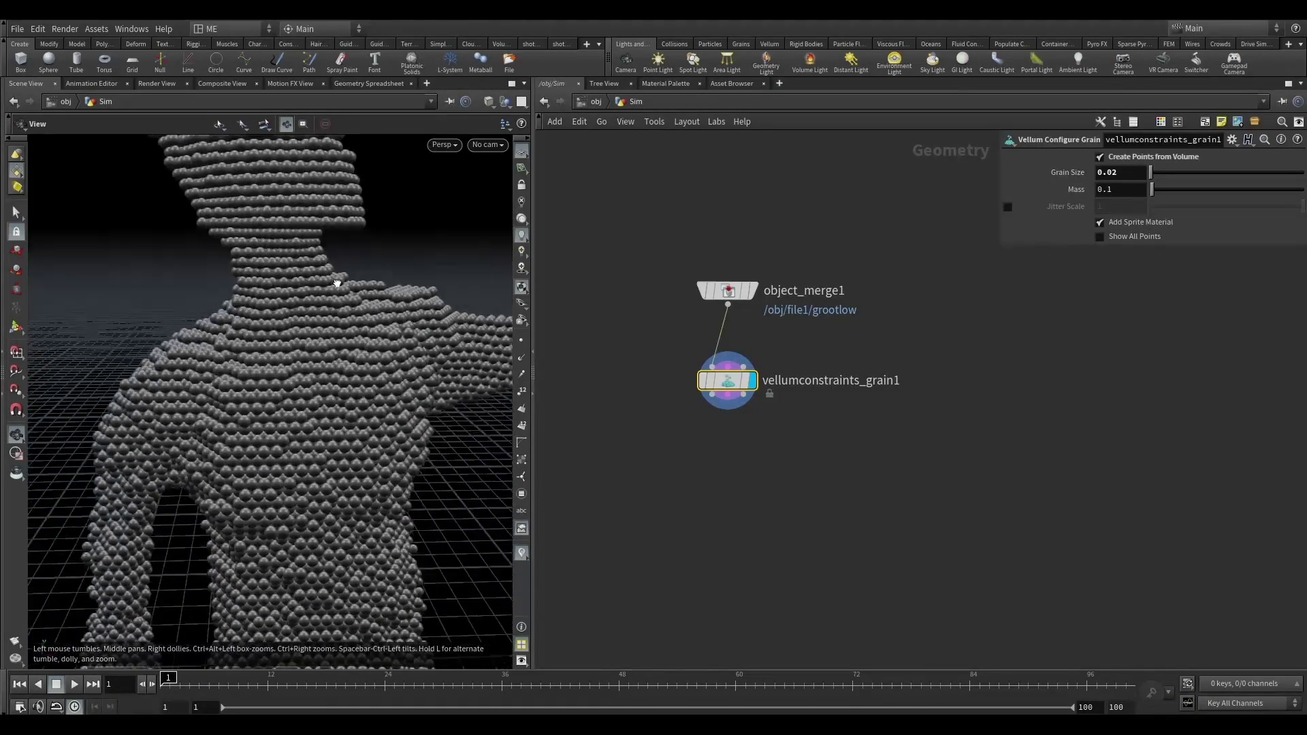
scroll(337, 283, down, 5)
scroll(306, 284, down, 3)
scroll(320, 340, down, 1)
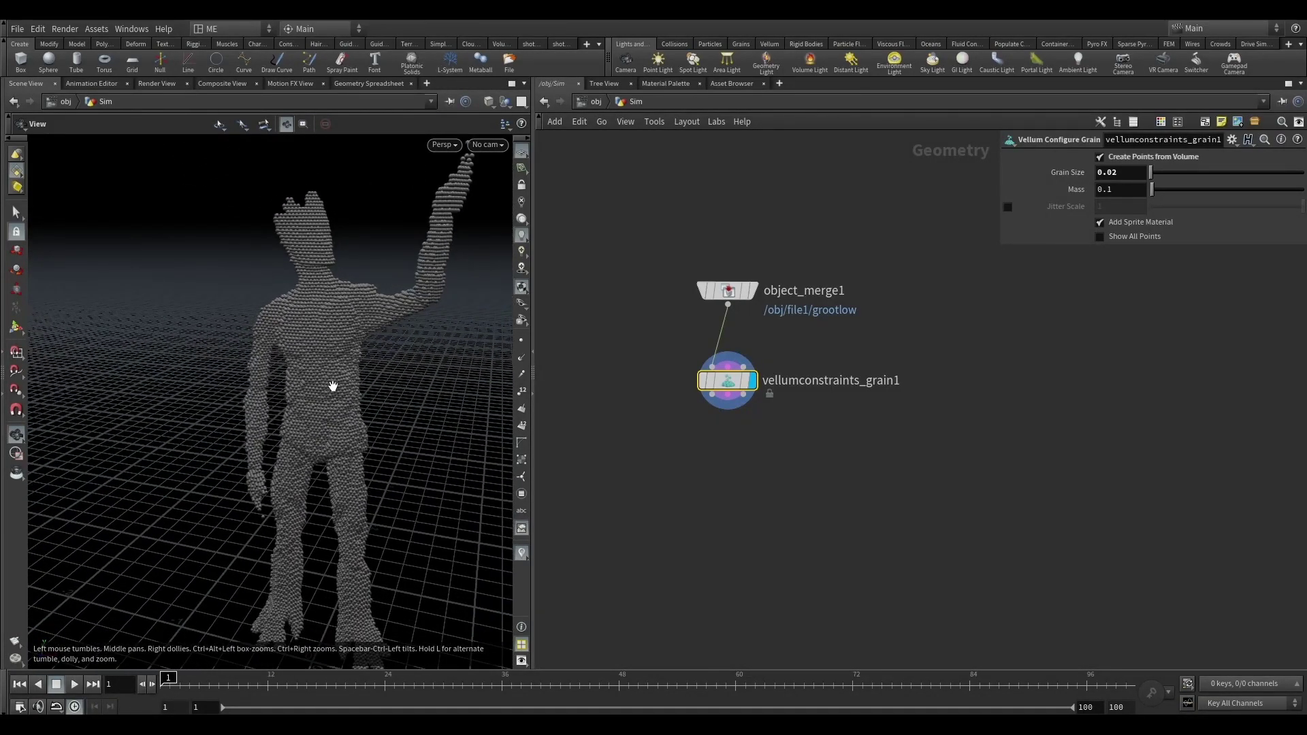
scroll(333, 386, down, 3)
mouse_move(333, 391)
mouse_down()
mouse_move(192, 438)
mouse_move(288, 438)
mouse_move(356, 417)
mouse_up()
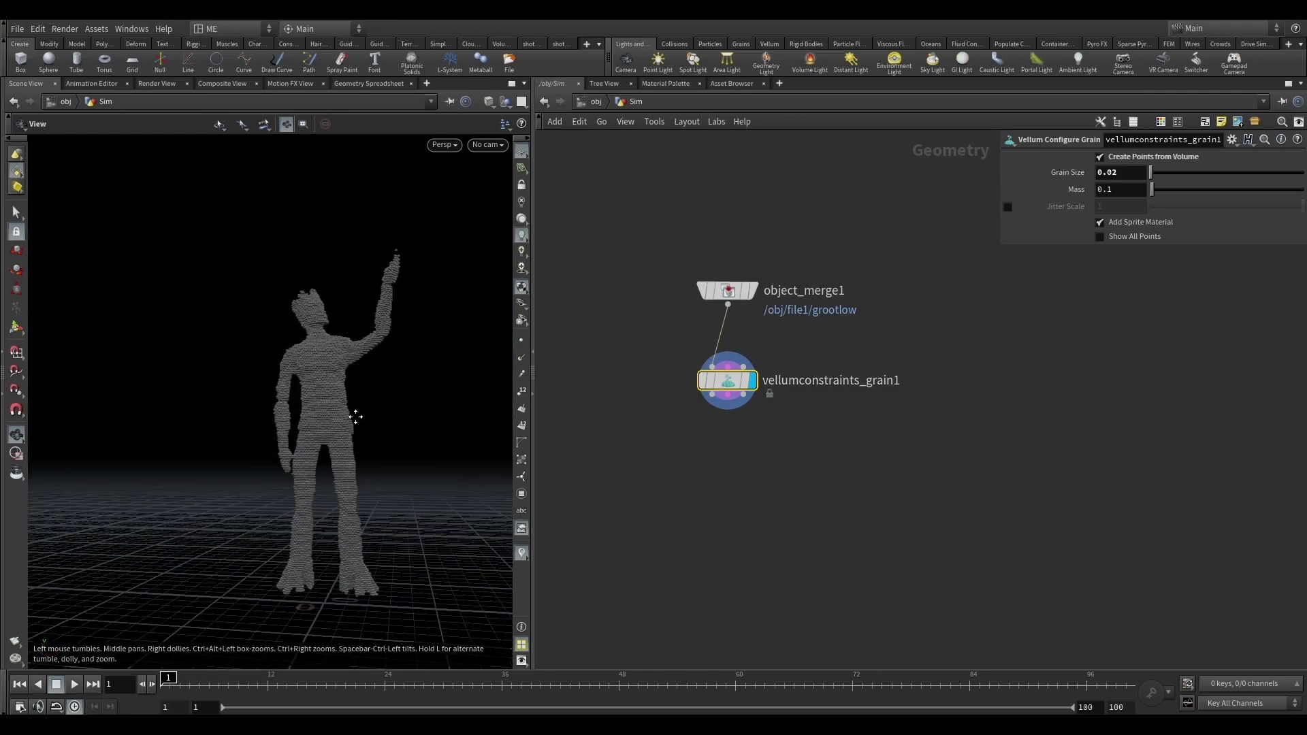
scroll(356, 416, up, 3)
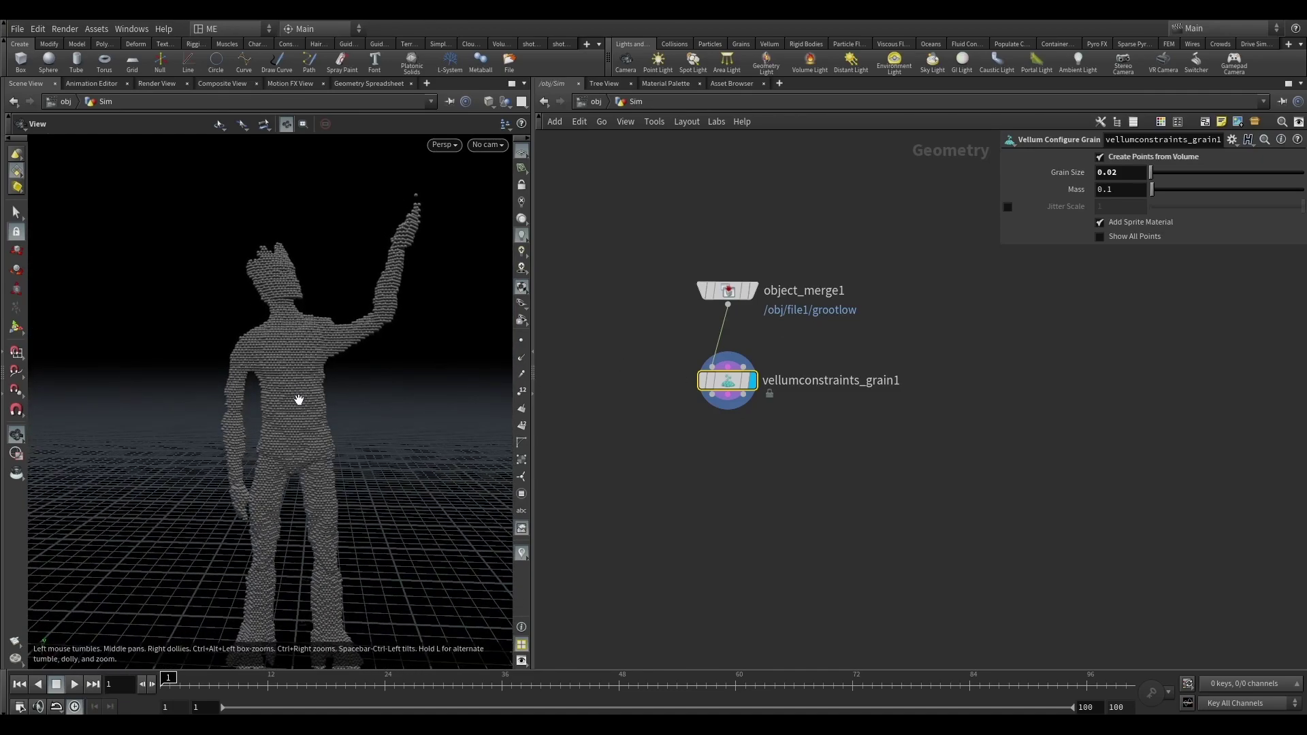
Orbit around the finer grains and turn Jitter Scale off
middle_drag(298, 431, 283, 408)
mouse_move(281, 411)
mouse_down()
mouse_move(280, 388)
mouse_move(263, 432)
mouse_move(491, 419)
mouse_up()
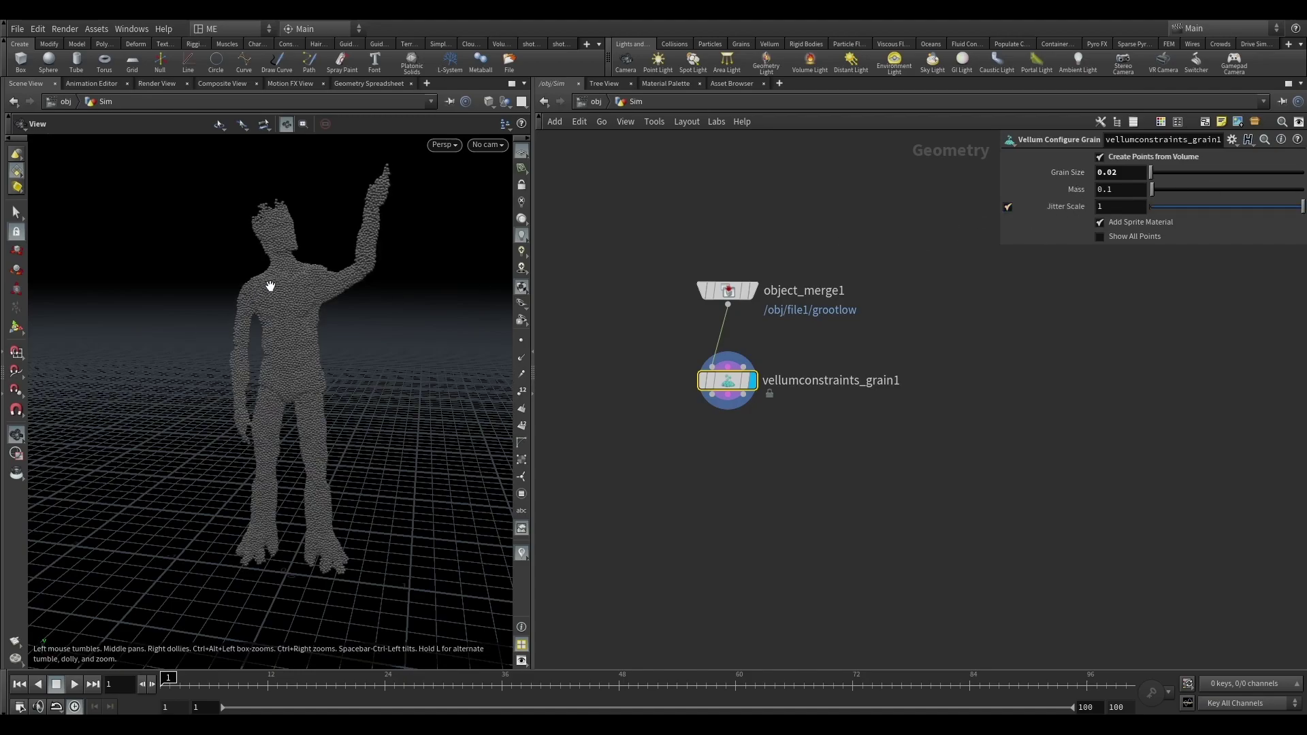
scroll(272, 282, up, 3)
scroll(281, 287, up, 3)
scroll(283, 292, down, 3)
scroll(286, 279, down, 3)
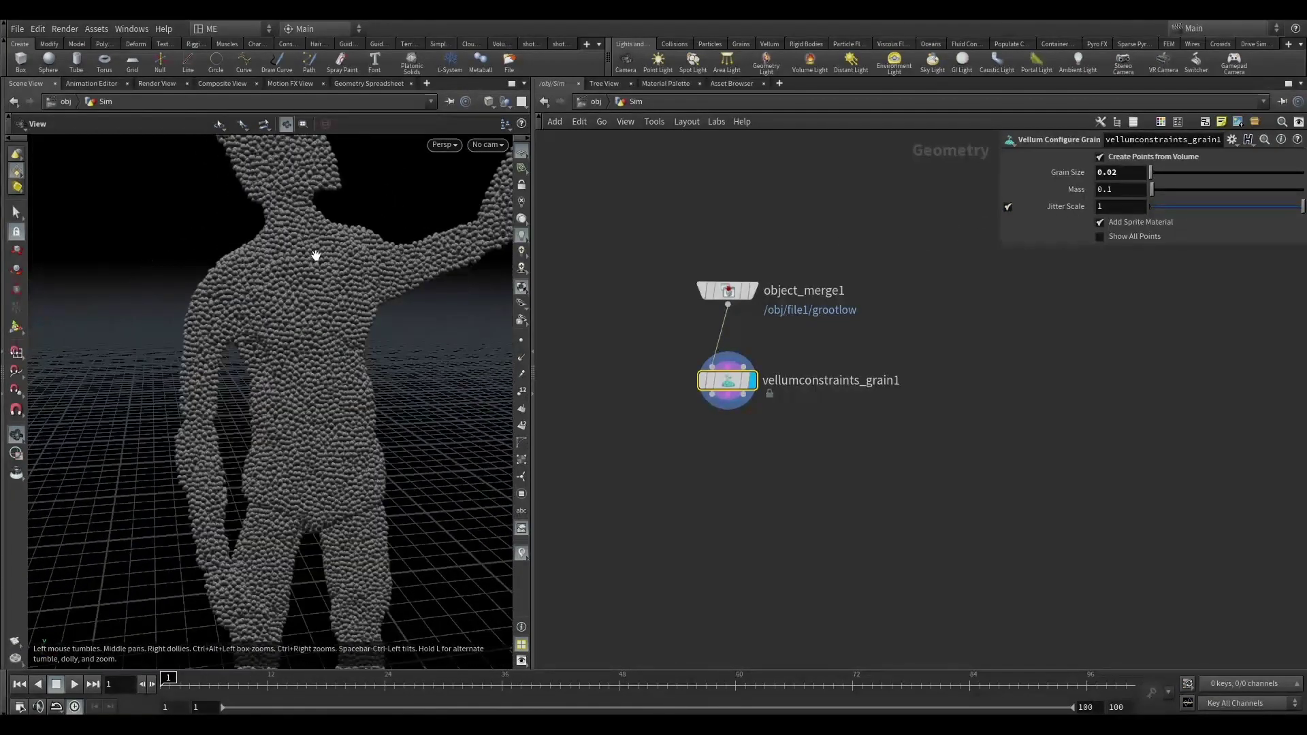
scroll(293, 269, down, 2)
scroll(295, 265, down, 2)
mouse_move(296, 265)
mouse_down()
mouse_move(327, 304)
mouse_move(282, 241)
mouse_move(356, 315)
mouse_move(353, 342)
mouse_up()
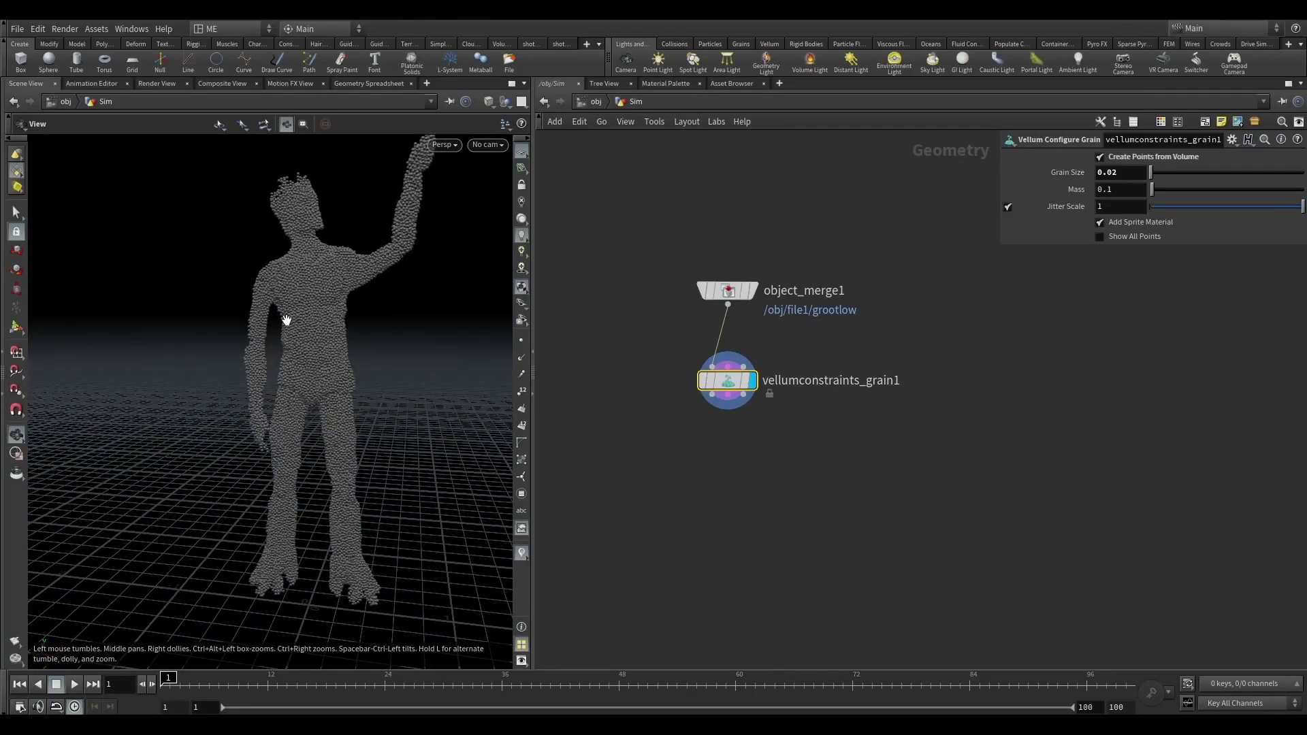
click(1008, 207)
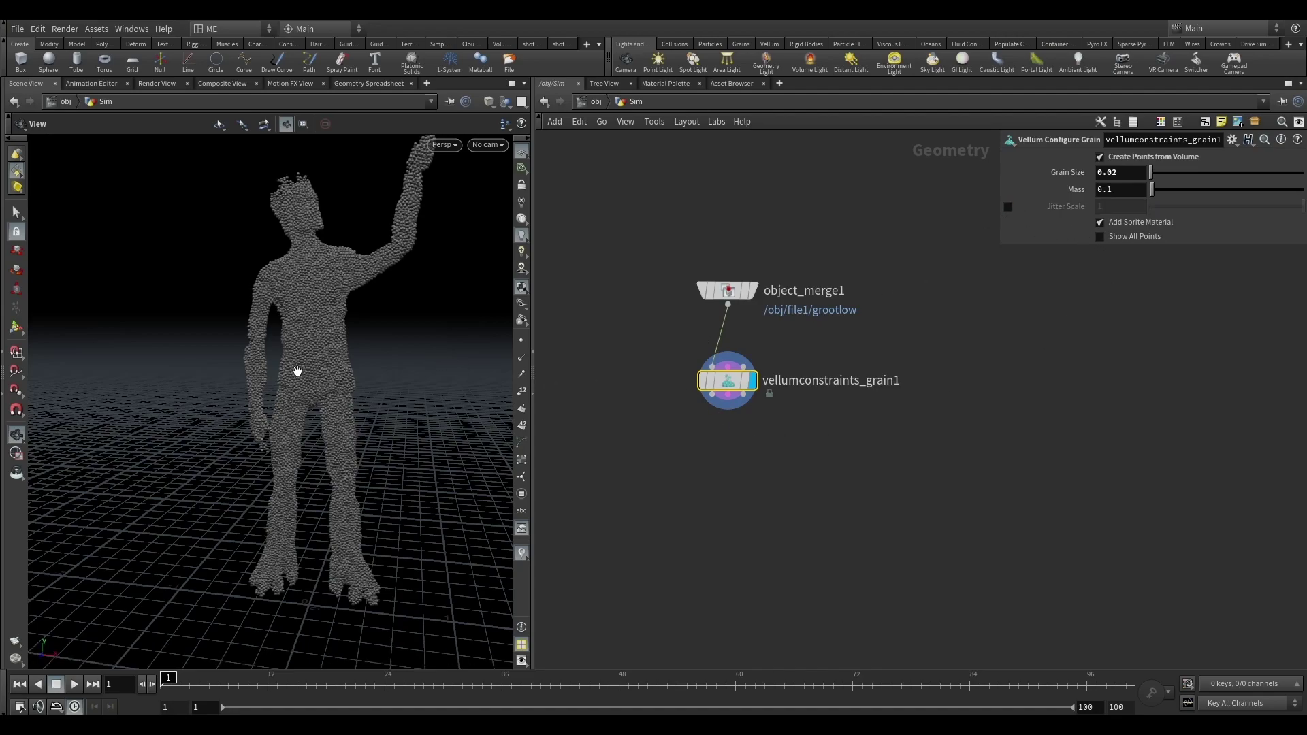
mouse_move(306, 190)
mouse_down()
mouse_move(266, 289)
mouse_move(342, 292)
mouse_move(284, 429)
mouse_move(293, 490)
mouse_move(320, 517)
mouse_up()
Add a vellumsolver1 node below the grain node
middle_drag(728, 488, 746, 431)
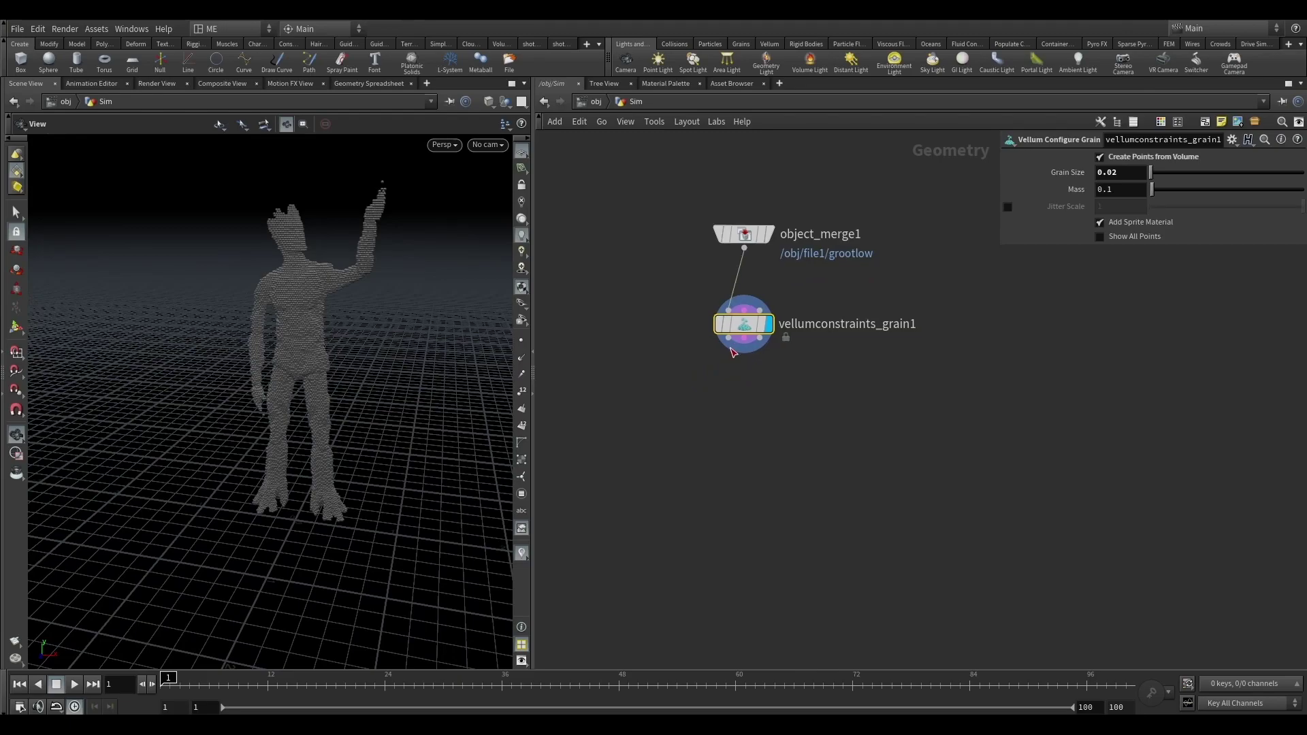
click(729, 338)
key(Tab)
text(velu)
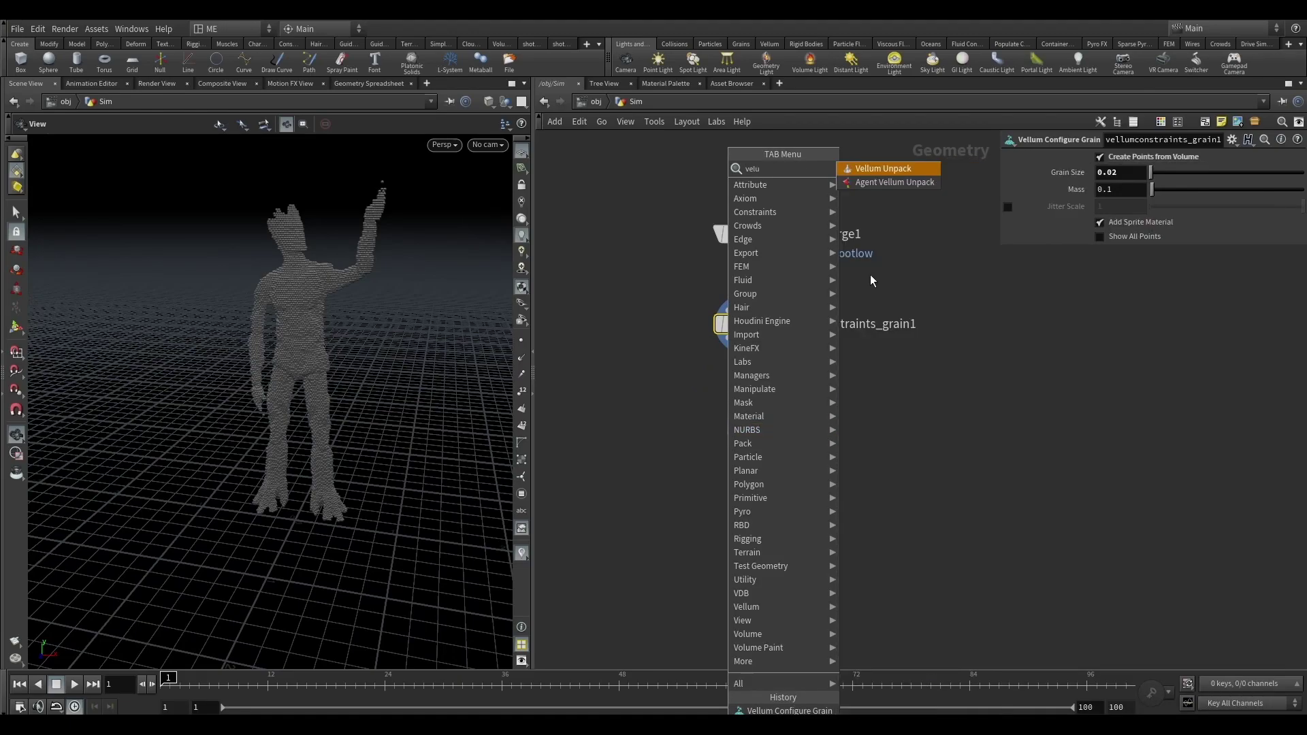
click(897, 192)
click(749, 417)
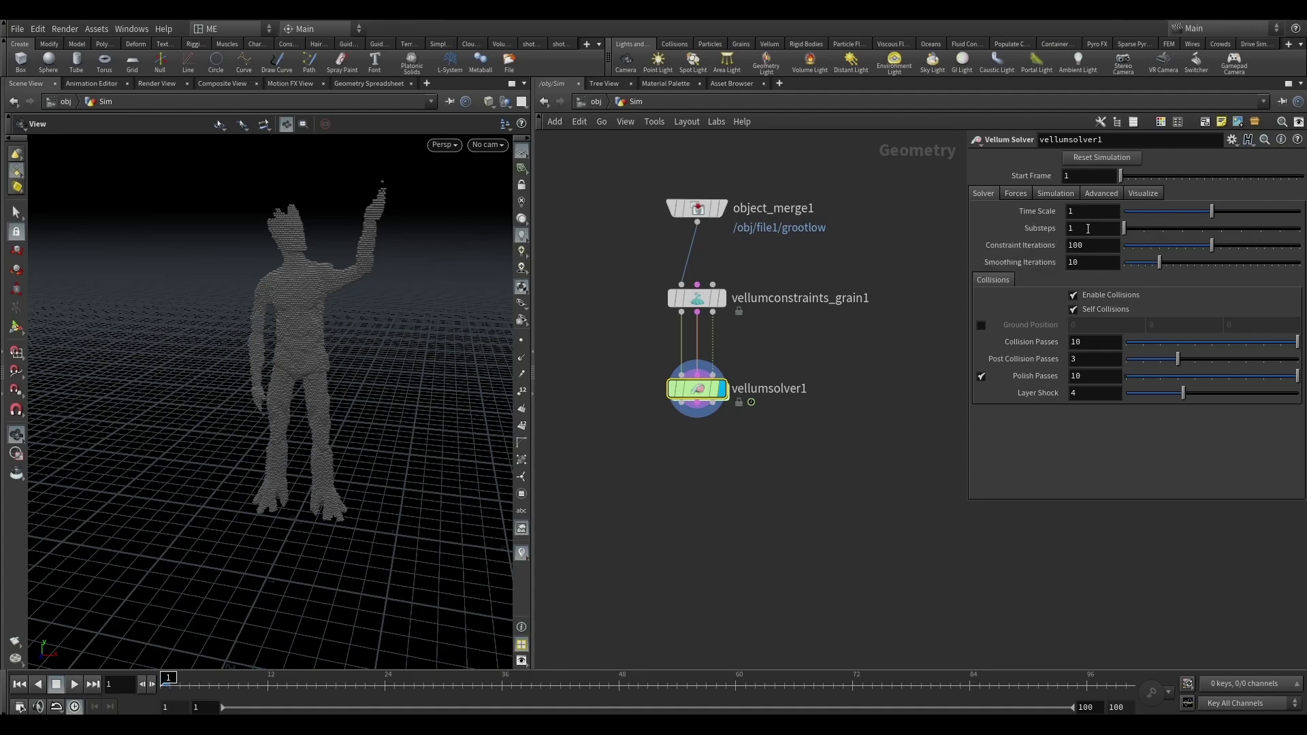
Set solver substeps to 5 and constraint iterations to 10, and enable Ground Position
text(5)
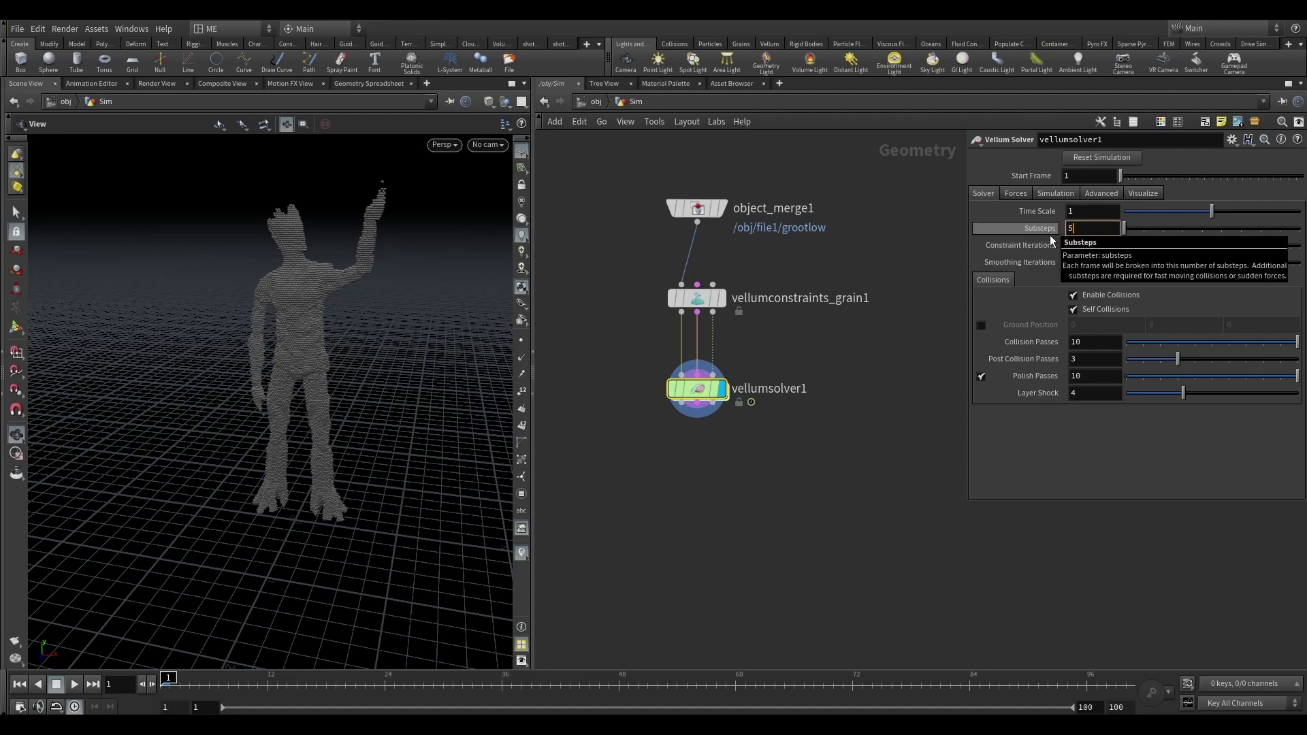
key(Return)
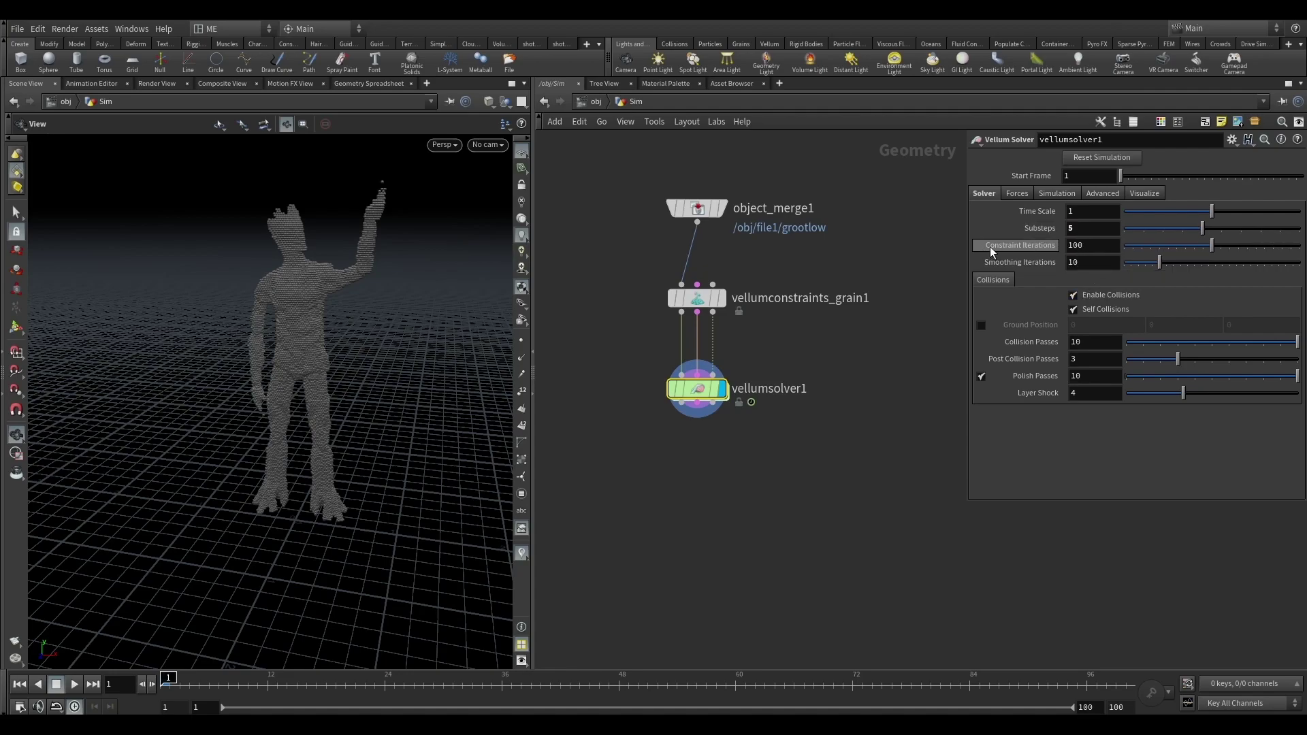
scroll(277, 251, up, 3)
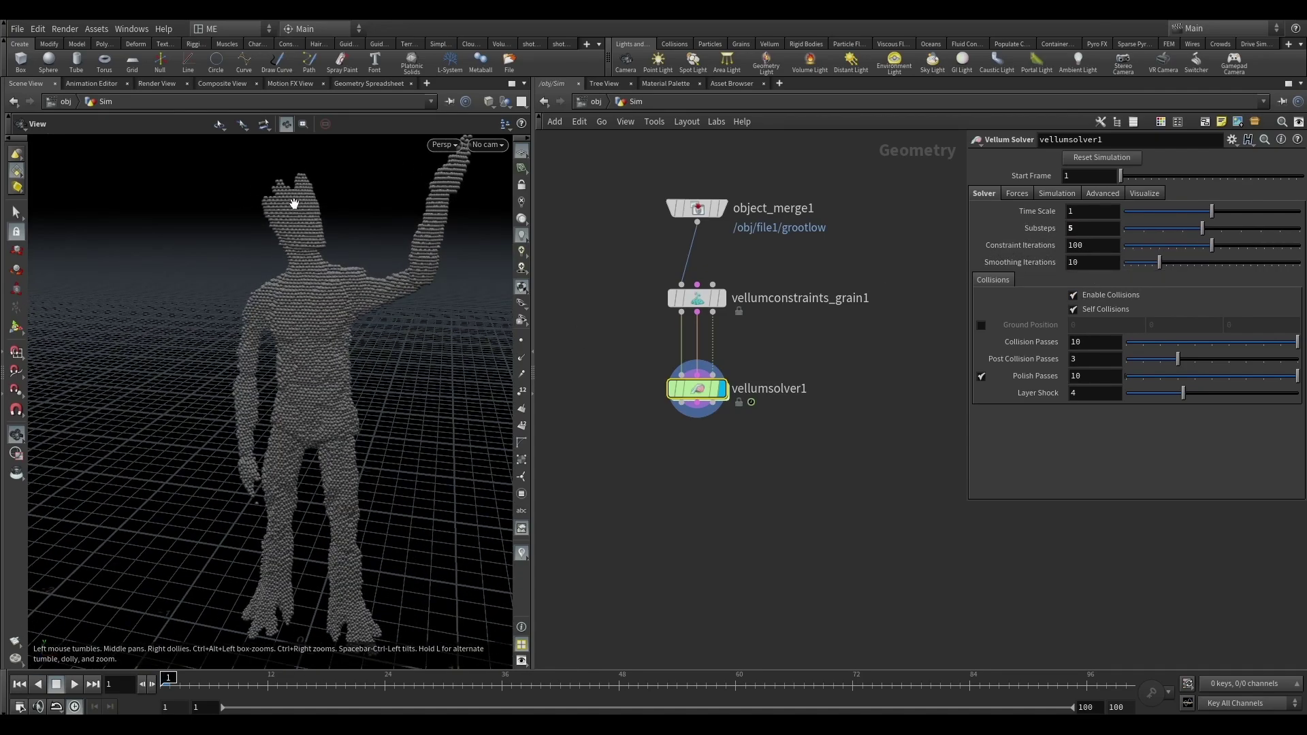
click(1101, 241)
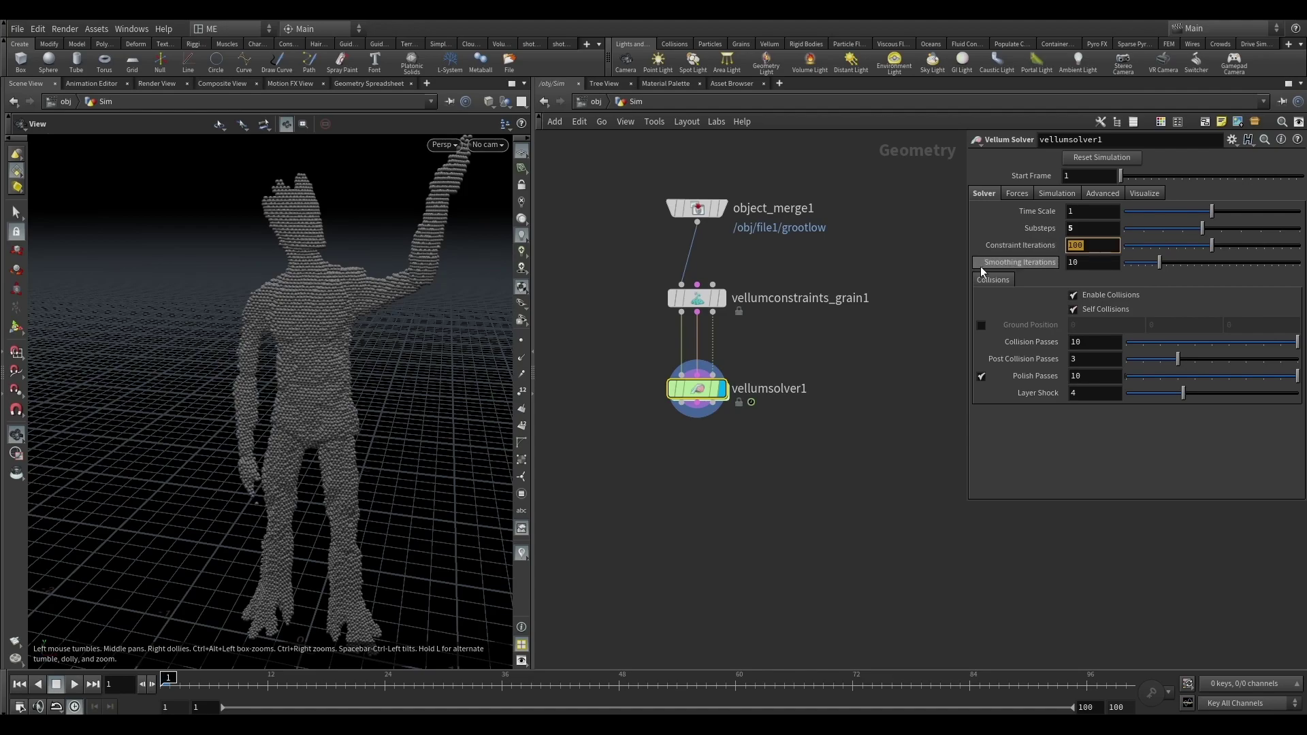
key(BackSpace)
key(Return)
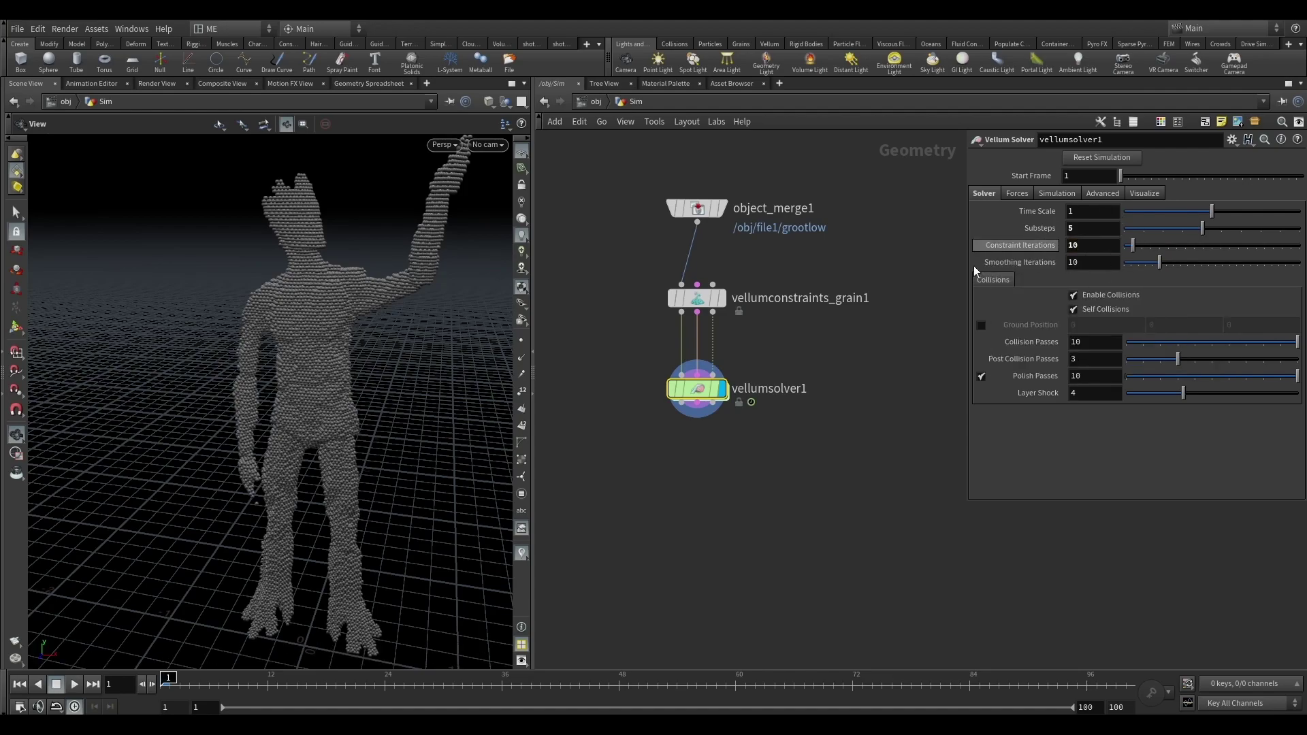
click(982, 326)
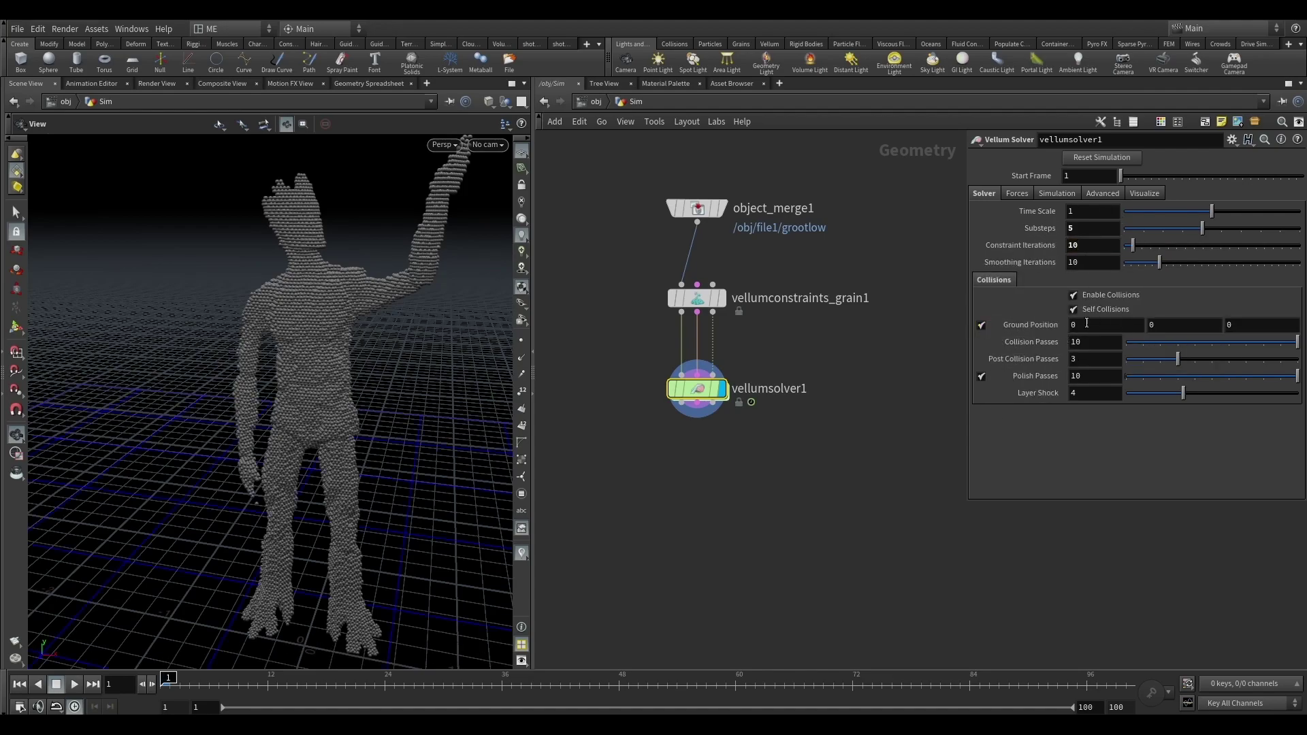
mouse_move(300, 381)
mouse_down()
mouse_move(293, 450)
mouse_move(320, 451)
mouse_up()
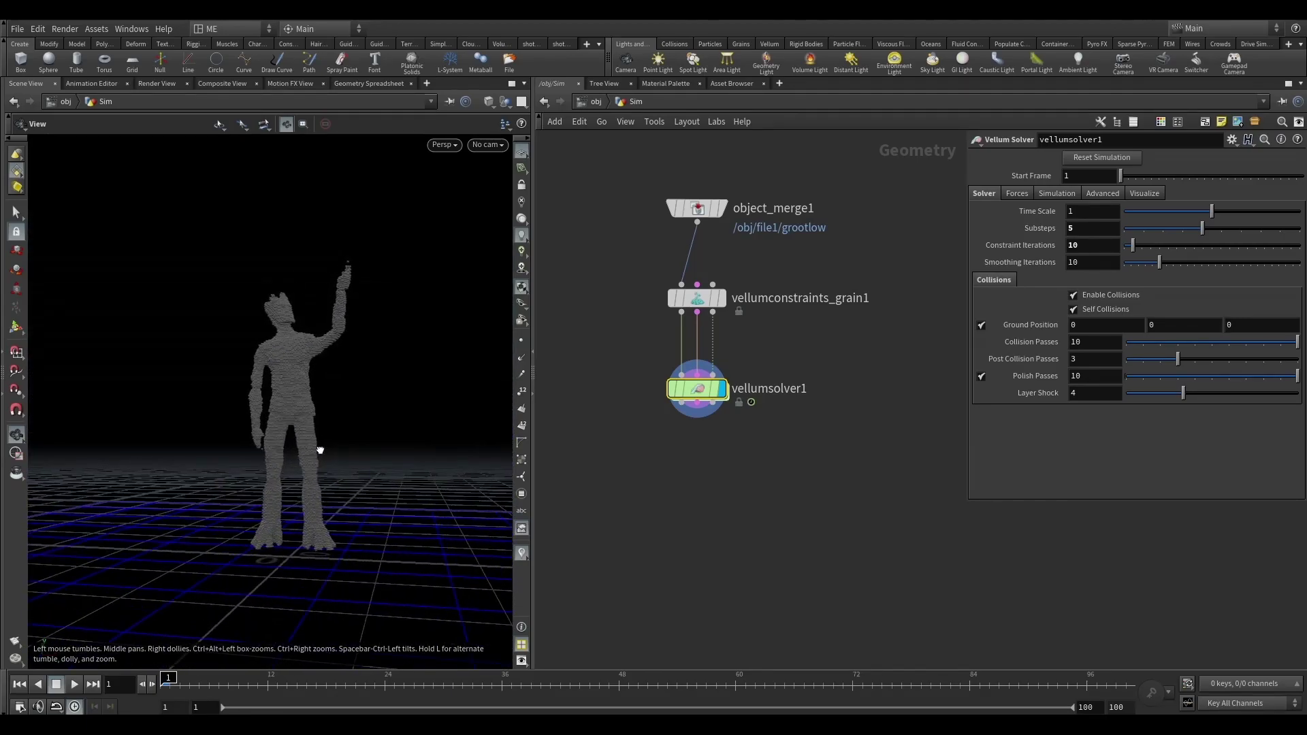
mouse_move(176, 582)
mouse_down()
mouse_move(344, 563)
mouse_move(250, 498)
mouse_up()
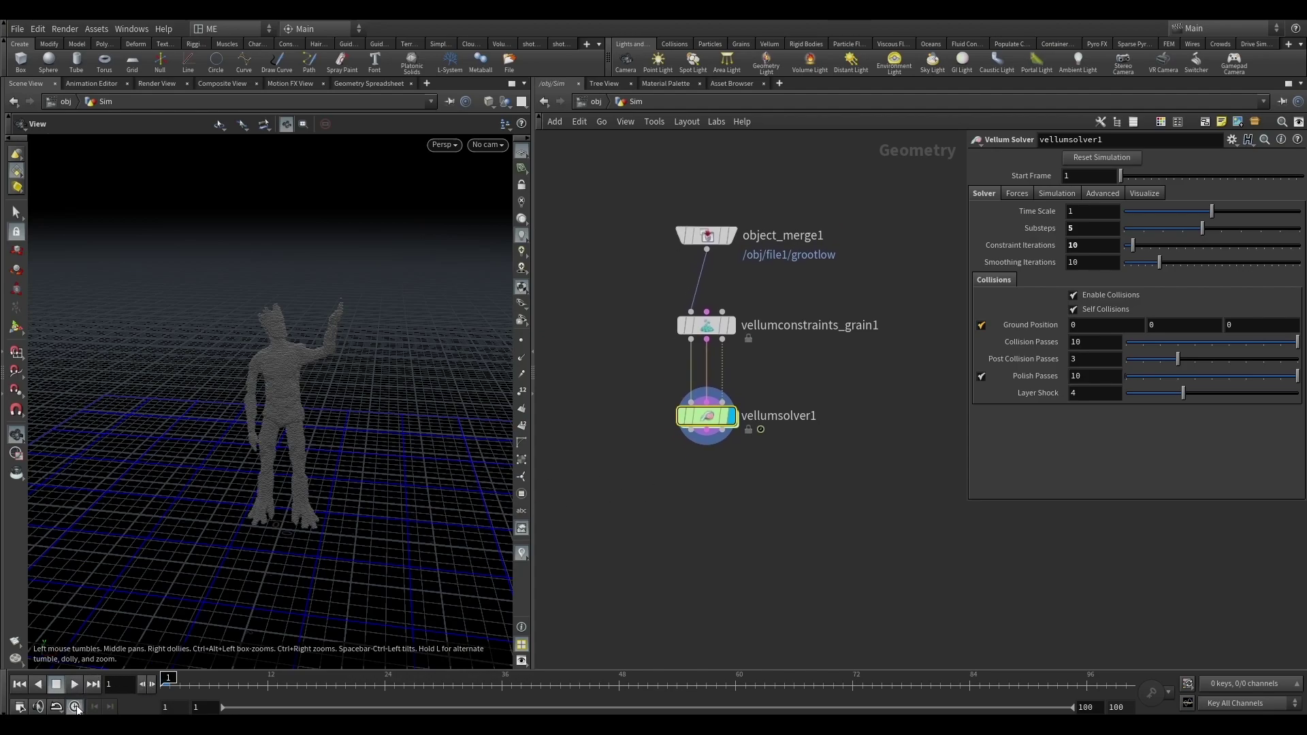
Simulate to about frame 46 as Groot collapses into a pile, then rewind to frame 1
drag(306, 531, 266, 538)
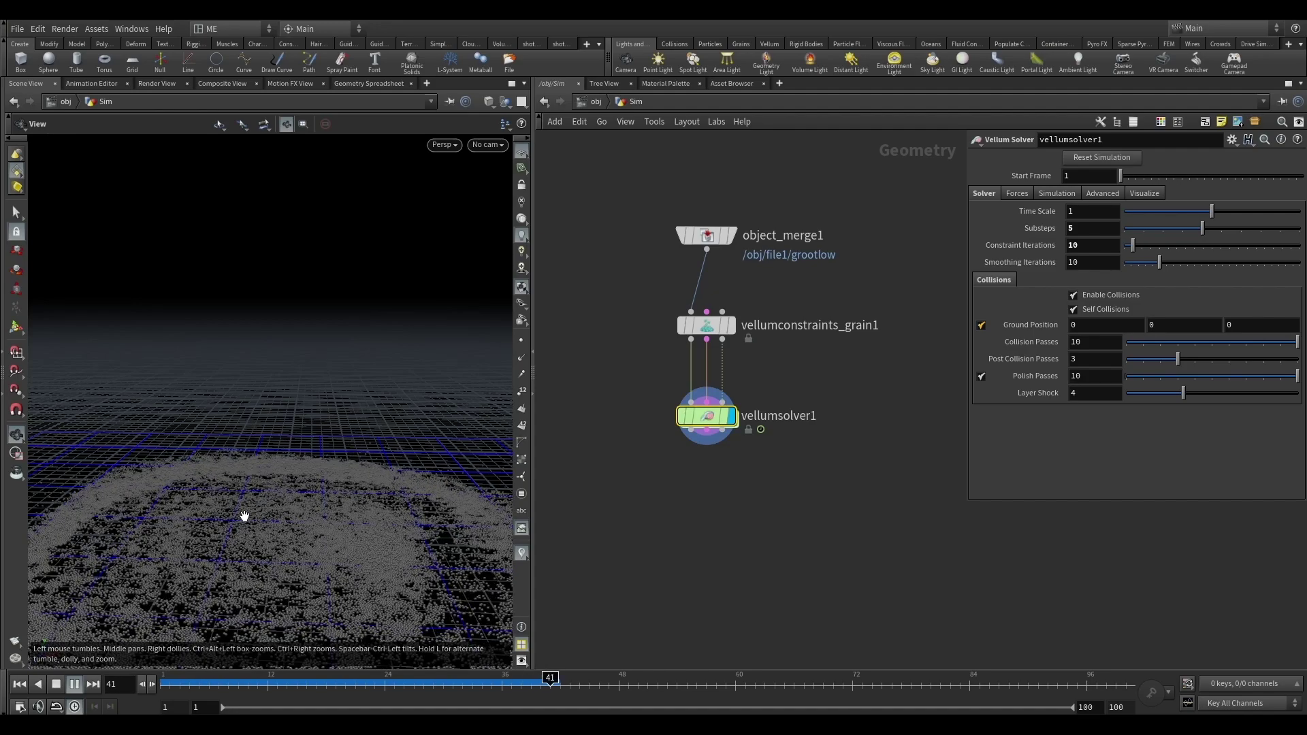
click(19, 684)
scroll(350, 356, up, 5)
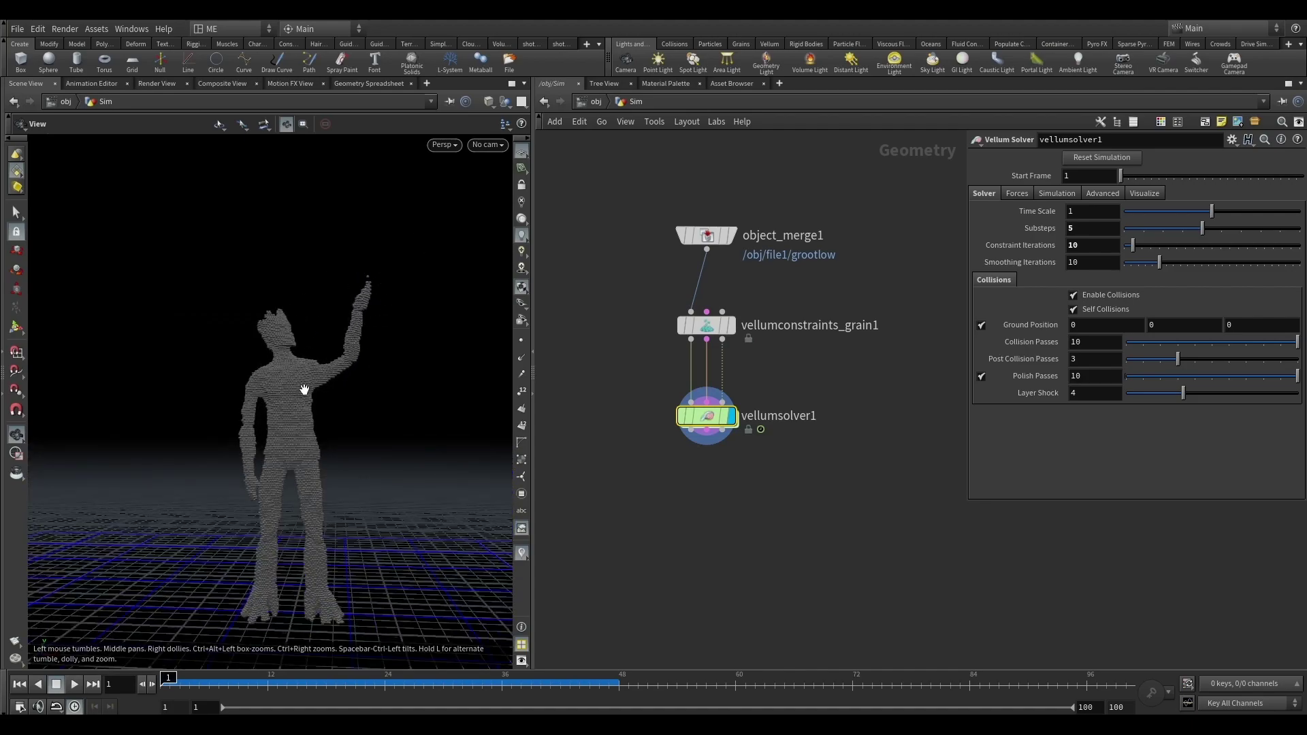
mouse_move(247, 408)
mouse_down()
mouse_move(283, 379)
mouse_move(333, 389)
mouse_move(257, 389)
mouse_up()
scroll(292, 422, up, 3)
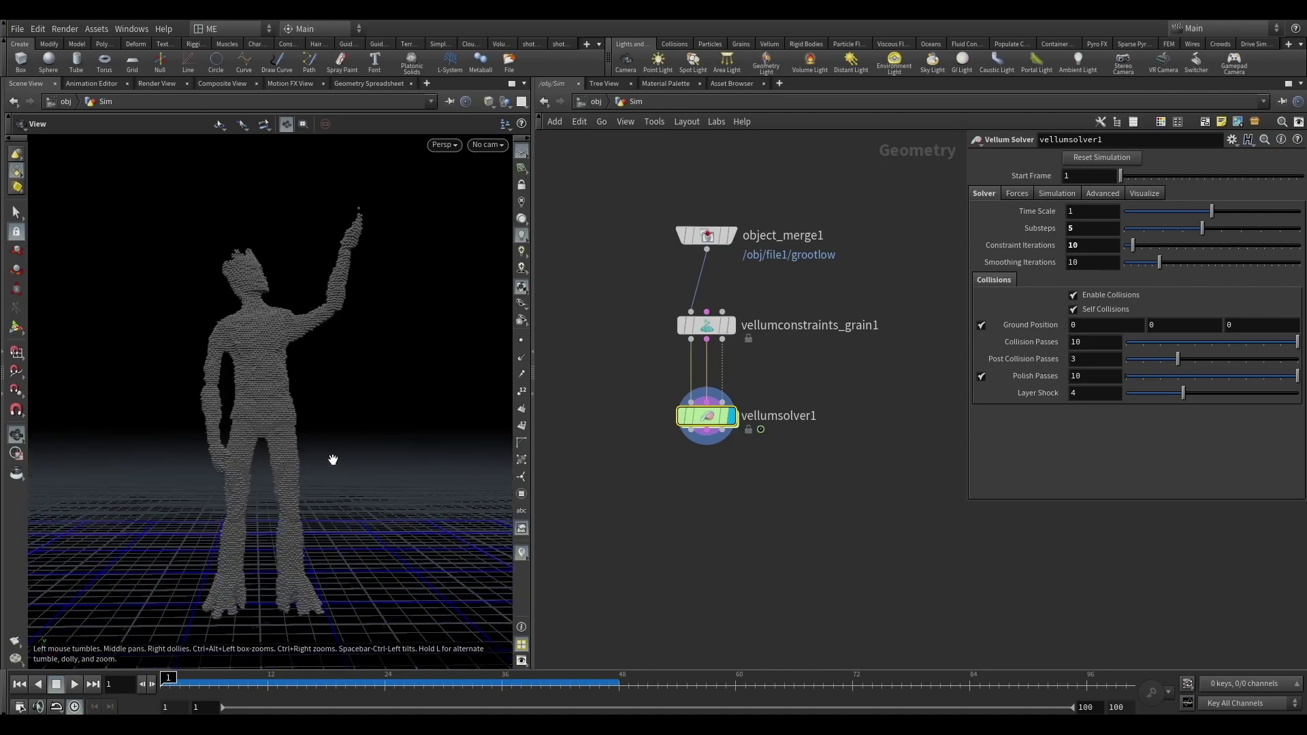
Insert an Attribute Wrangle between vellumconstraints_grain1 and vellumsolver1
scroll(659, 407, up, 3)
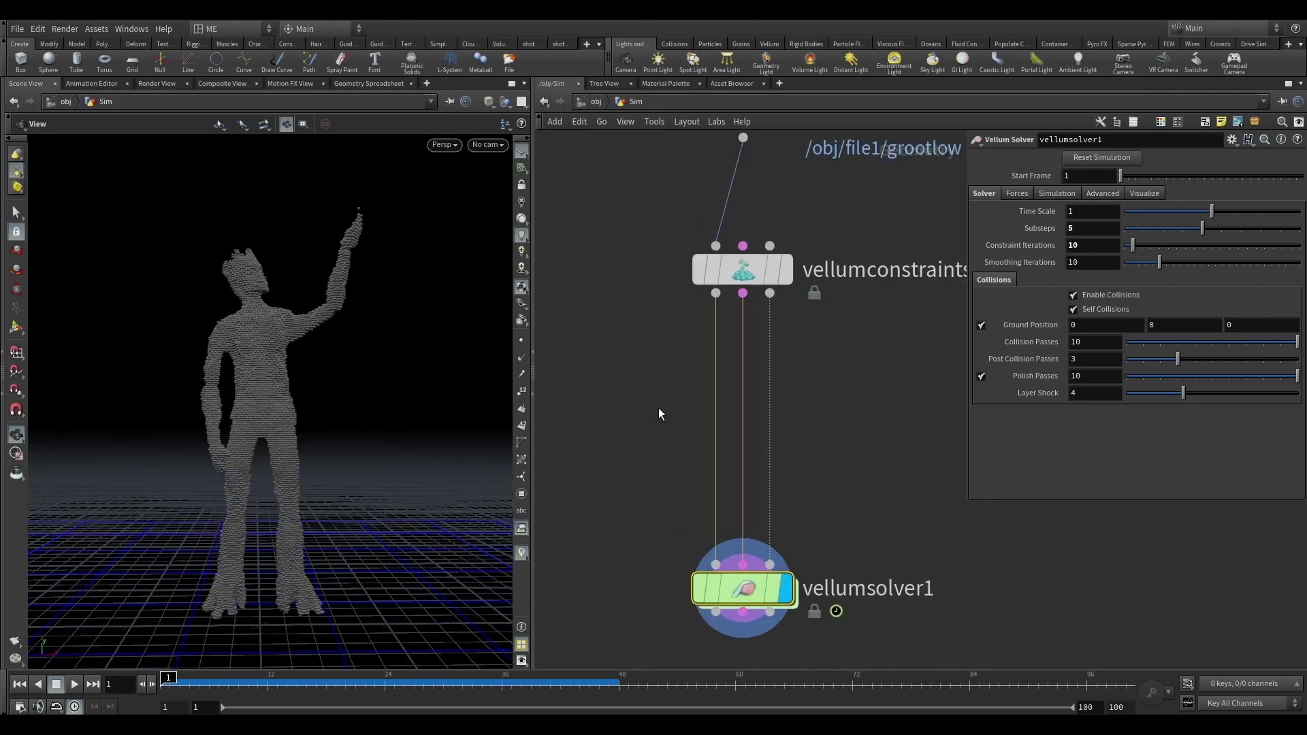
key(Tab)
text(attrib wrangle)
click(809, 174)
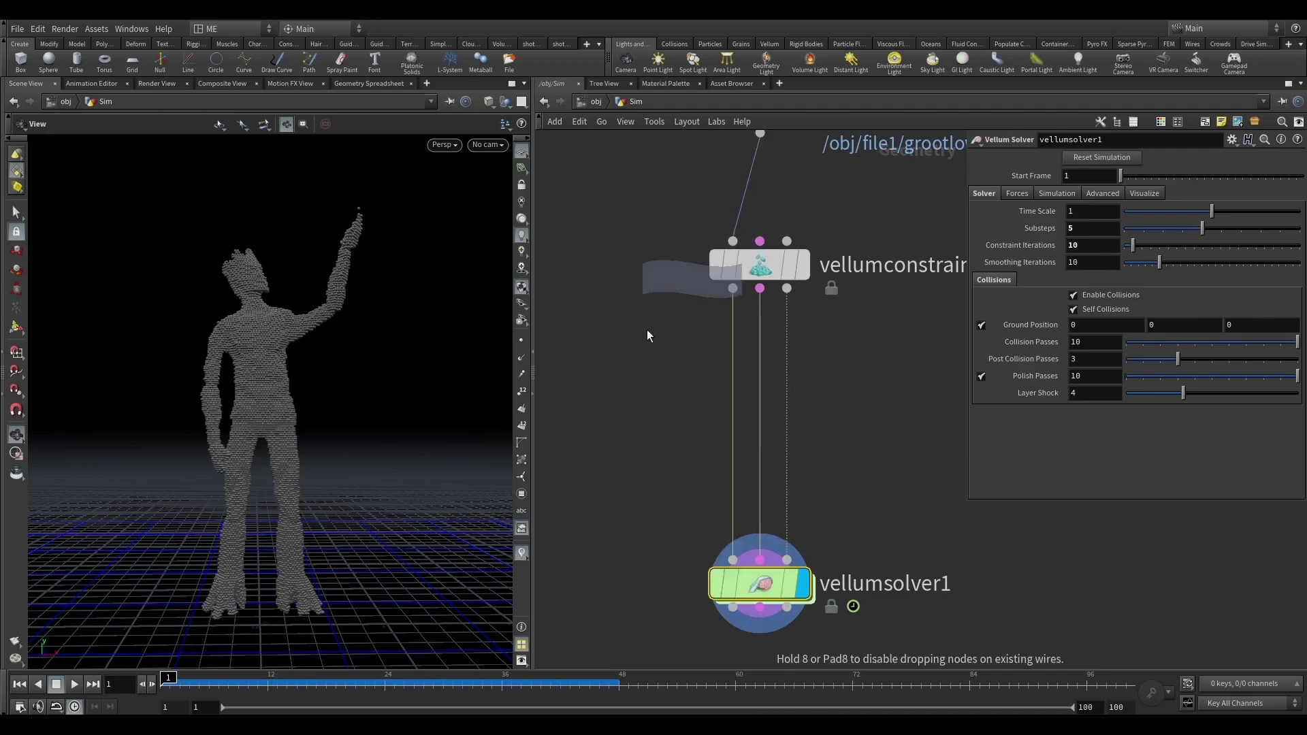
click(623, 401)
drag(733, 288, 593, 376)
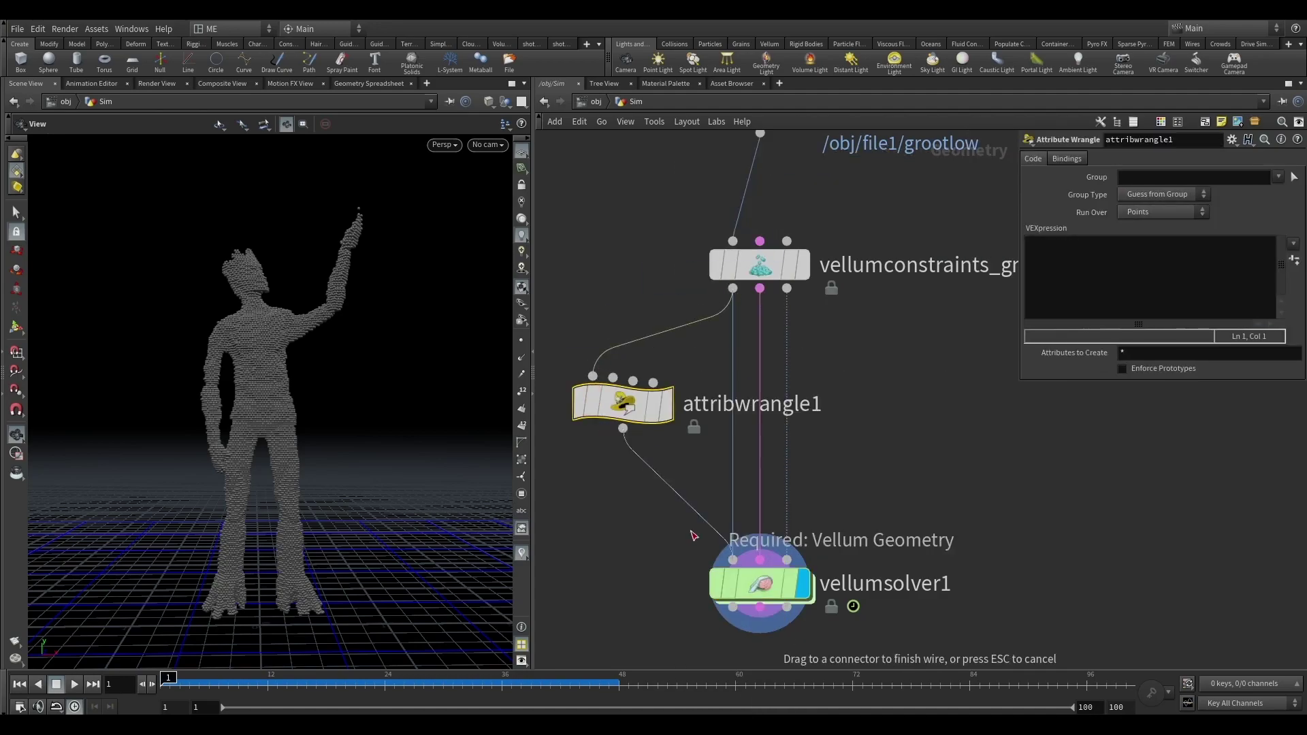
drag(623, 428, 733, 559)
middle_drag(620, 440, 666, 449)
drag(666, 419, 675, 452)
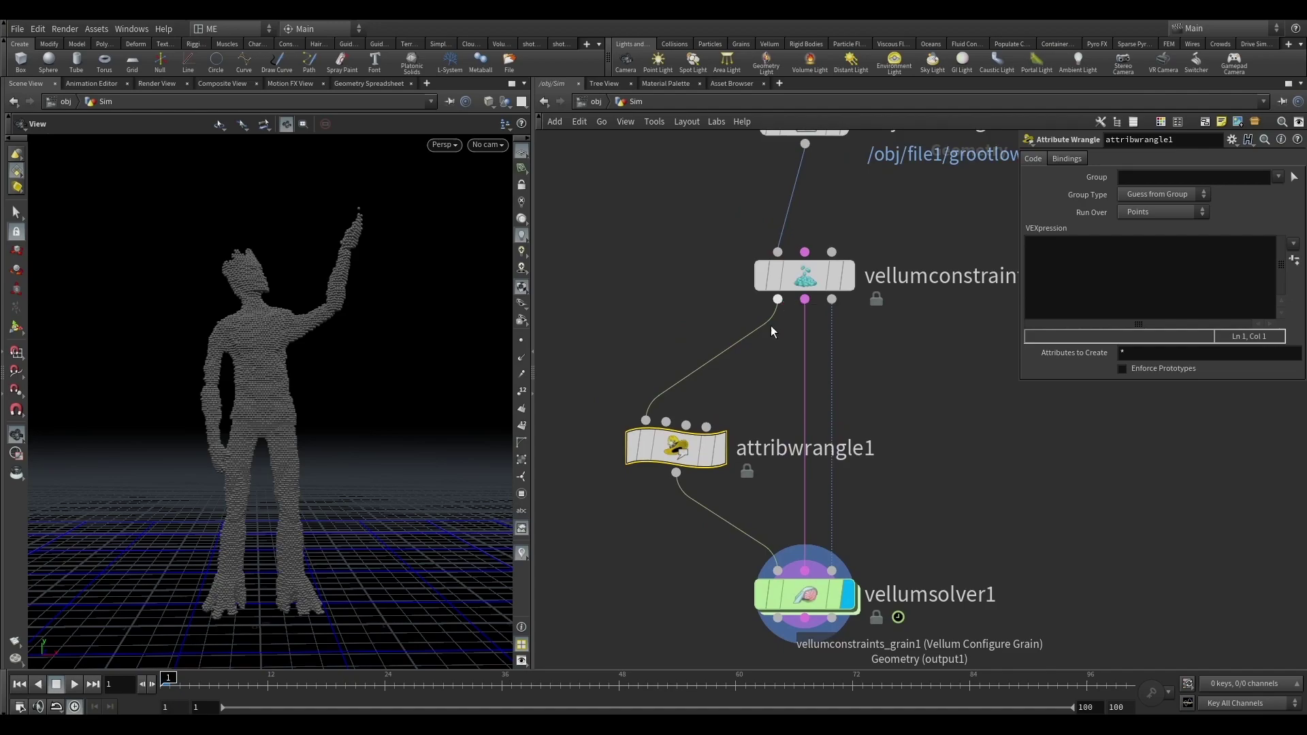
Set the wrangle code to f@mass=0 and test playback, with Groot staying upright
click(1107, 281)
text(f)
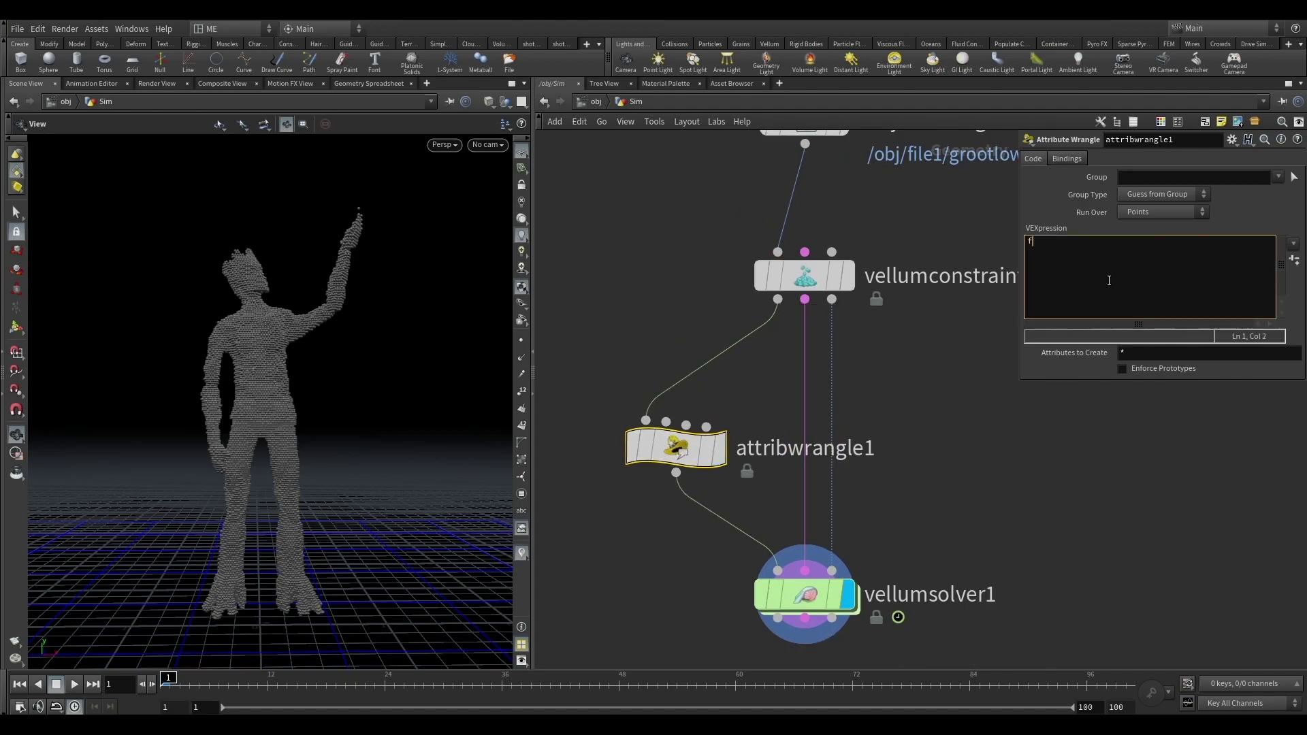
text(@m)
text(ass)
text(=0;)
scroll(157, 404, down, 3)
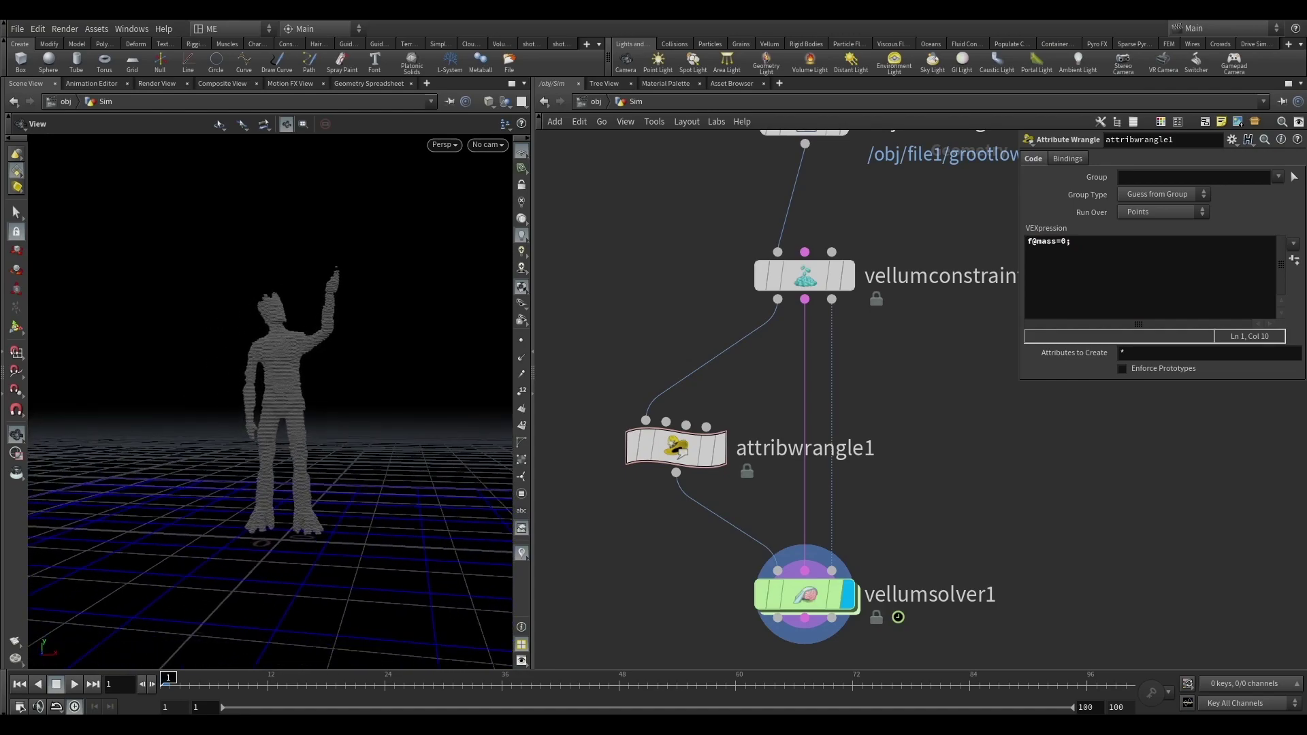
click(74, 684)
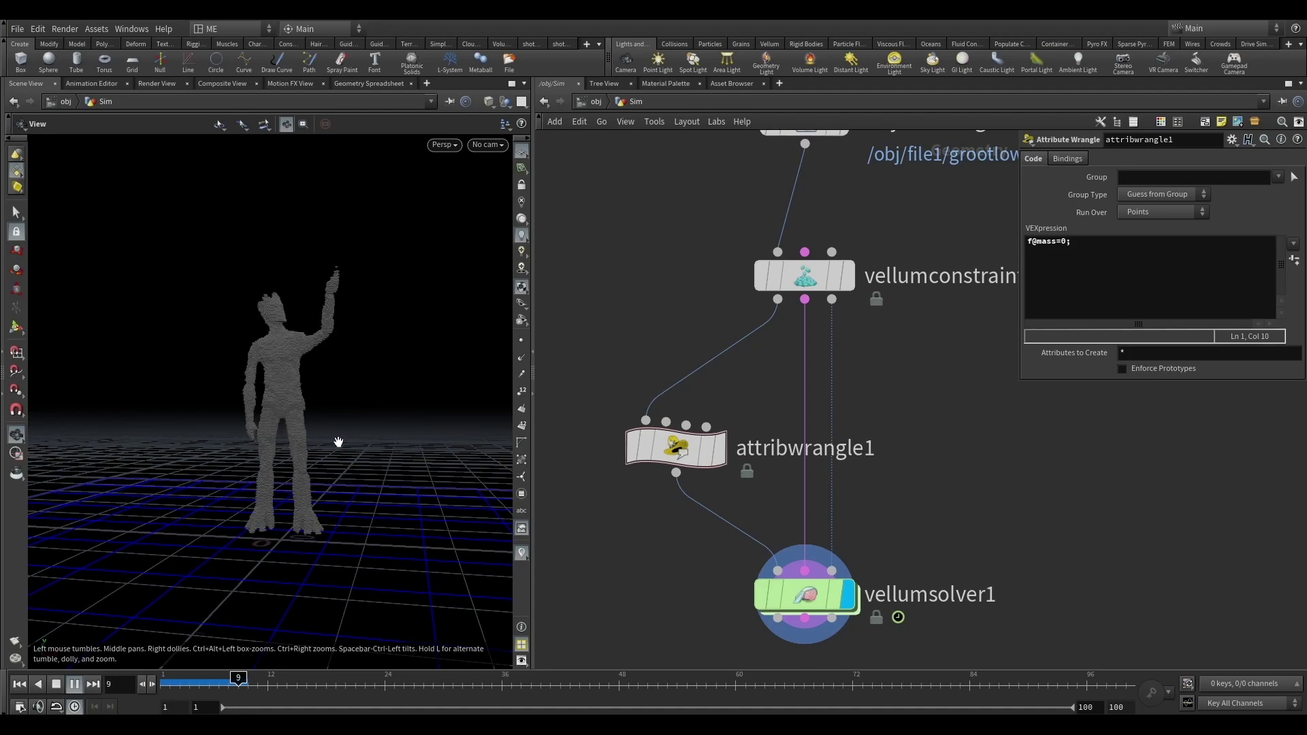
click(74, 691)
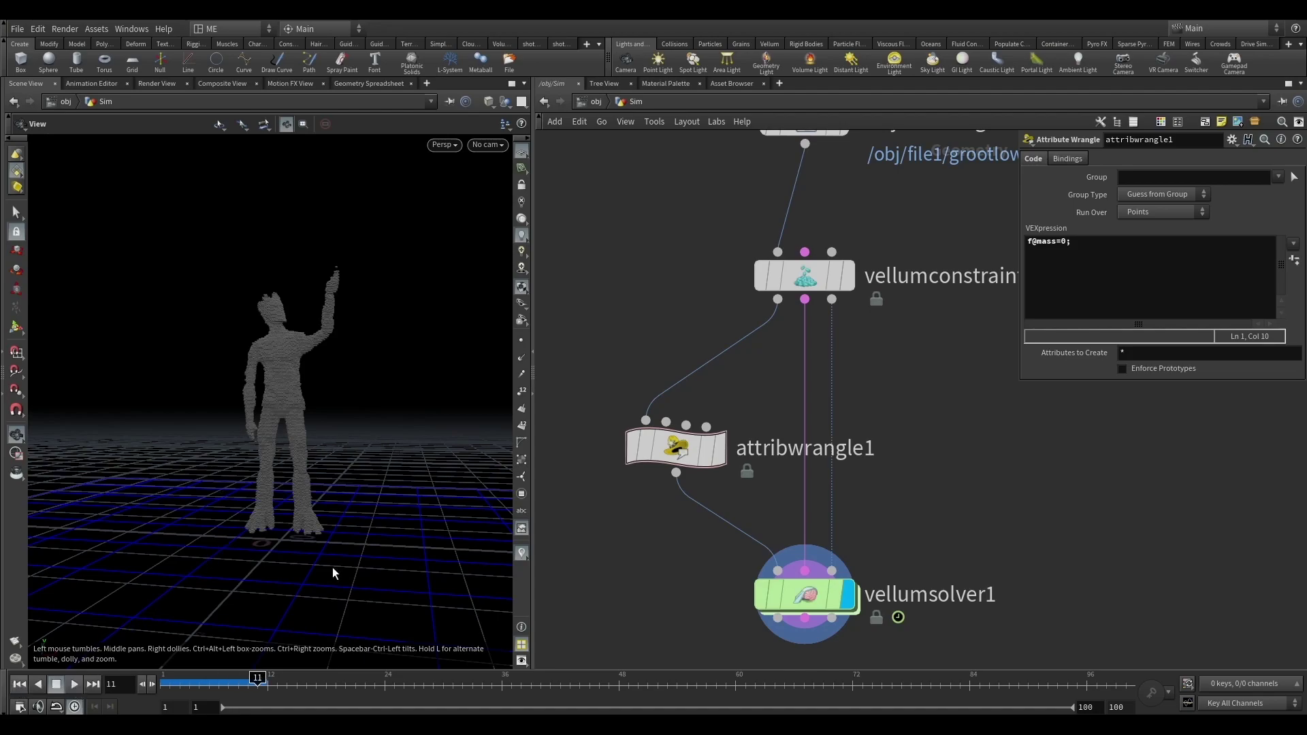
key(ctrl+Up)
mouse_move(228, 480)
mouse_down()
mouse_move(374, 277)
mouse_move(356, 303)
mouse_up()
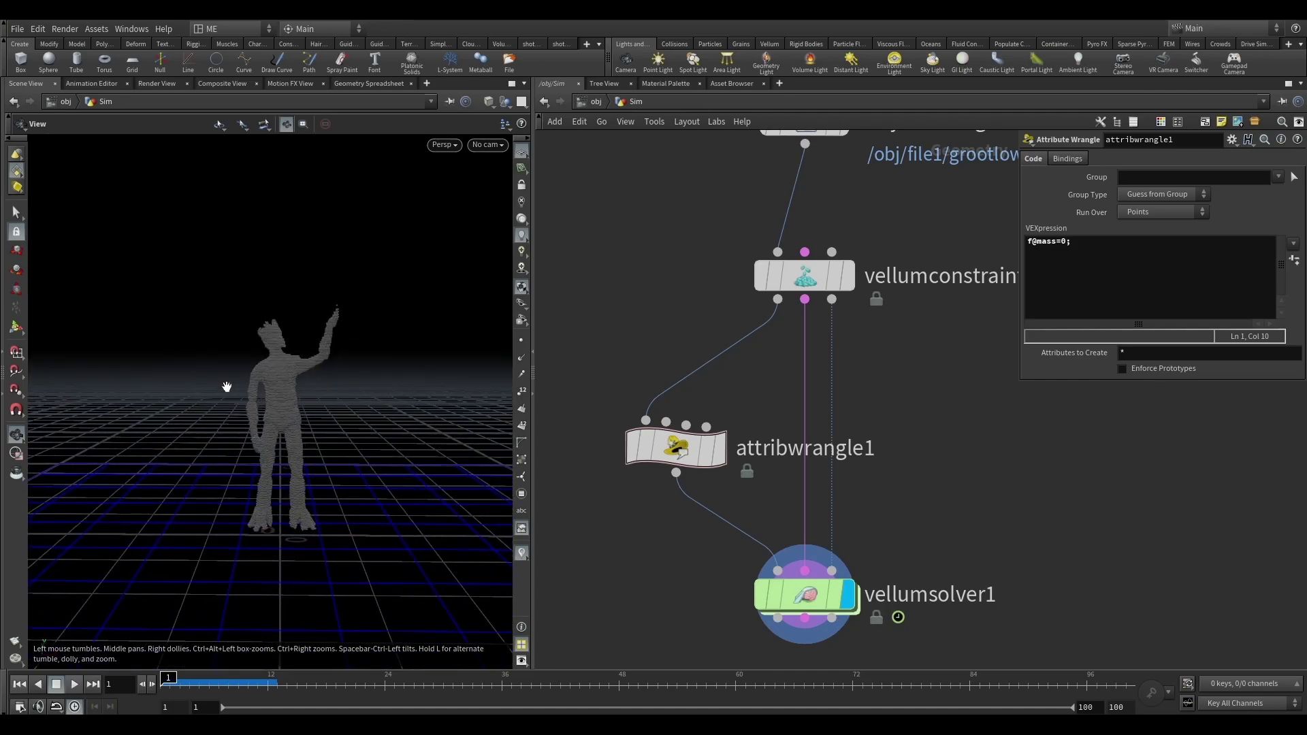
scroll(656, 523, down, 3)
middle_drag(655, 523, 808, 494)
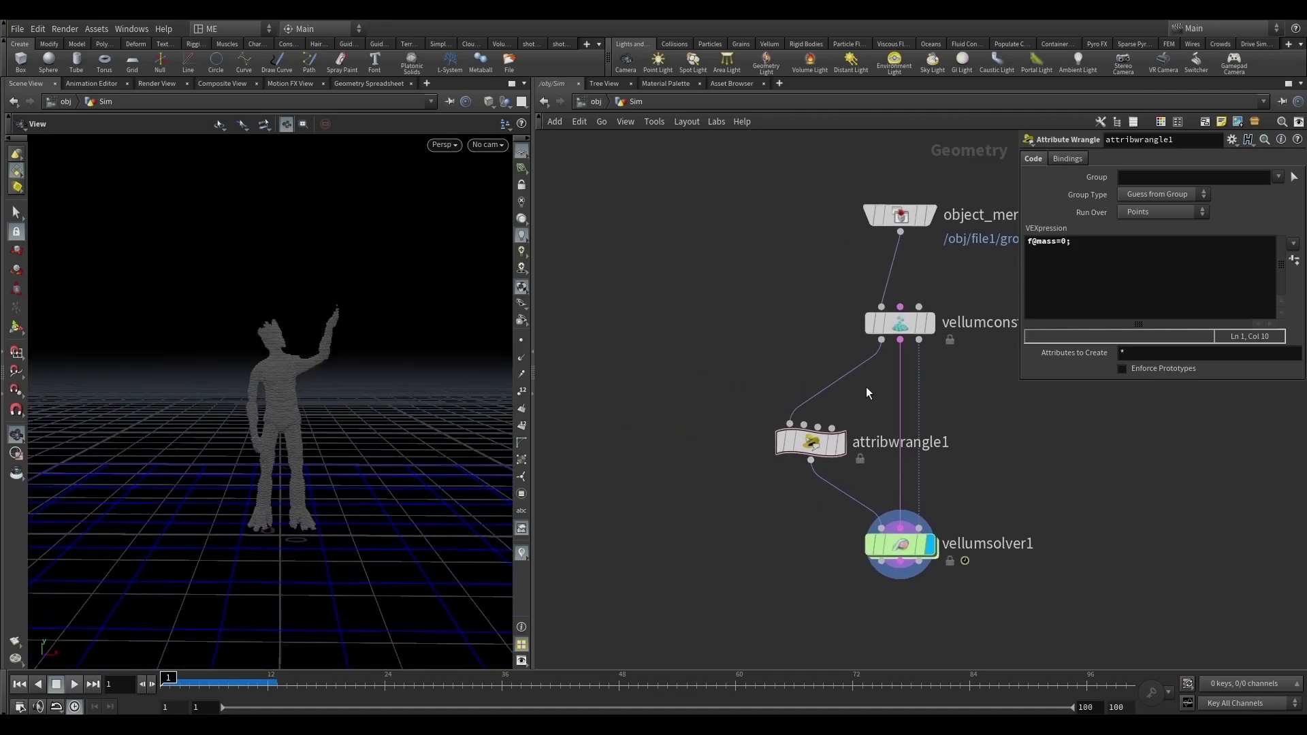
Add a Group Create node fed by the grain constraints, with the group named act
click(881, 342)
key(Tab)
text(group)
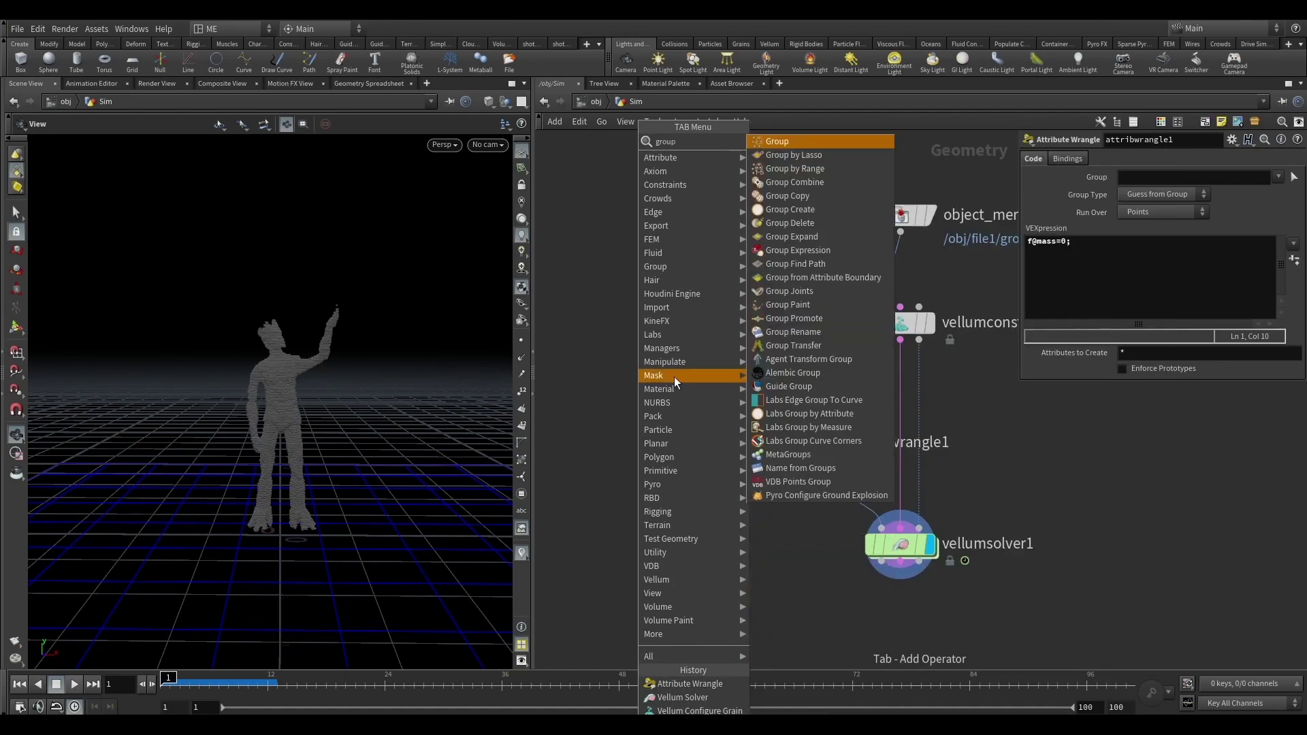
click(779, 141)
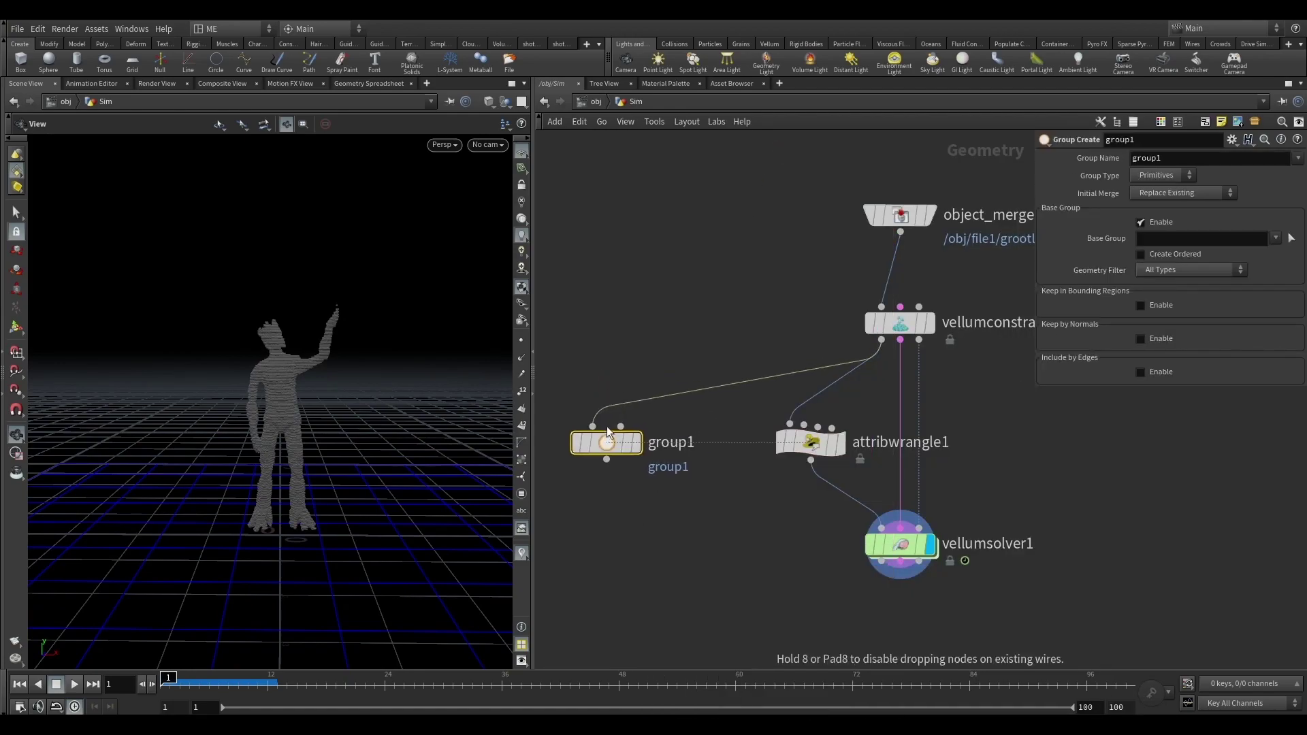
click(617, 417)
click(1193, 160)
text(a)
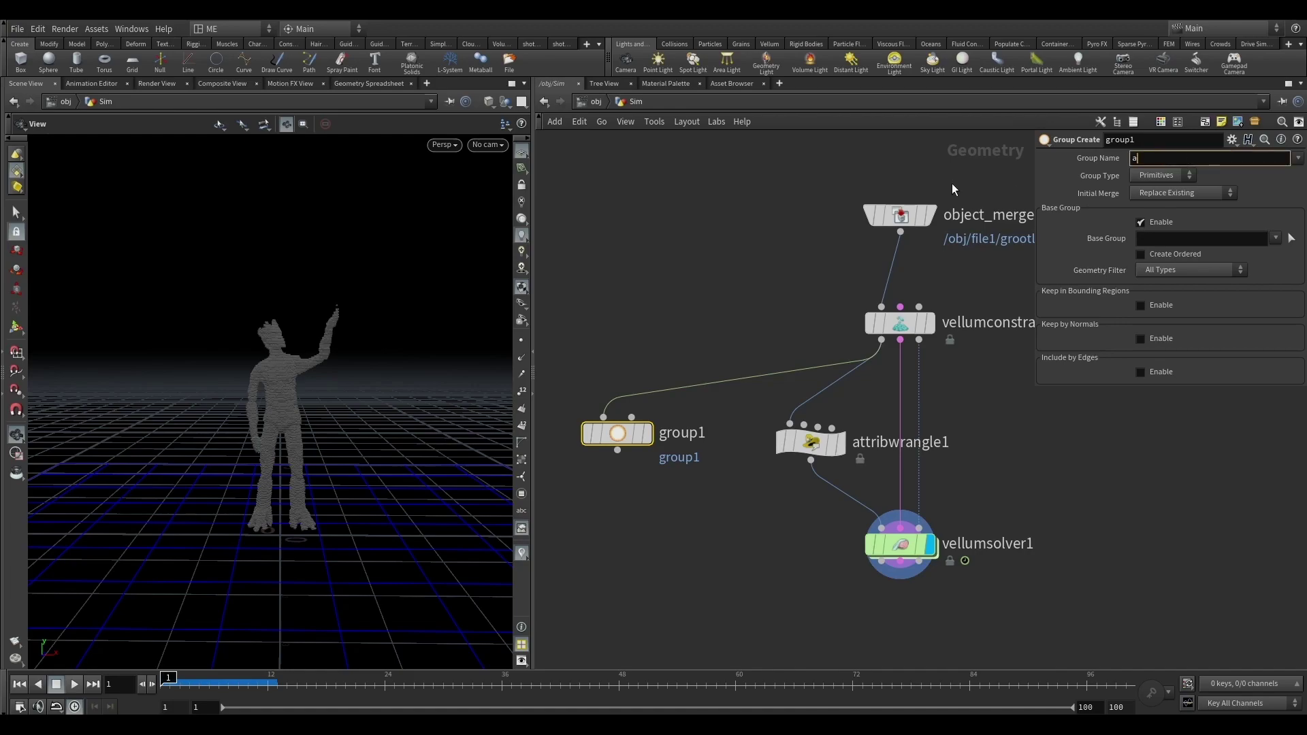
text(ct)
key(Return)
Keep elements inside a 1.5-size bounding sphere and raise it up the figure
middle_drag(698, 323, 754, 296)
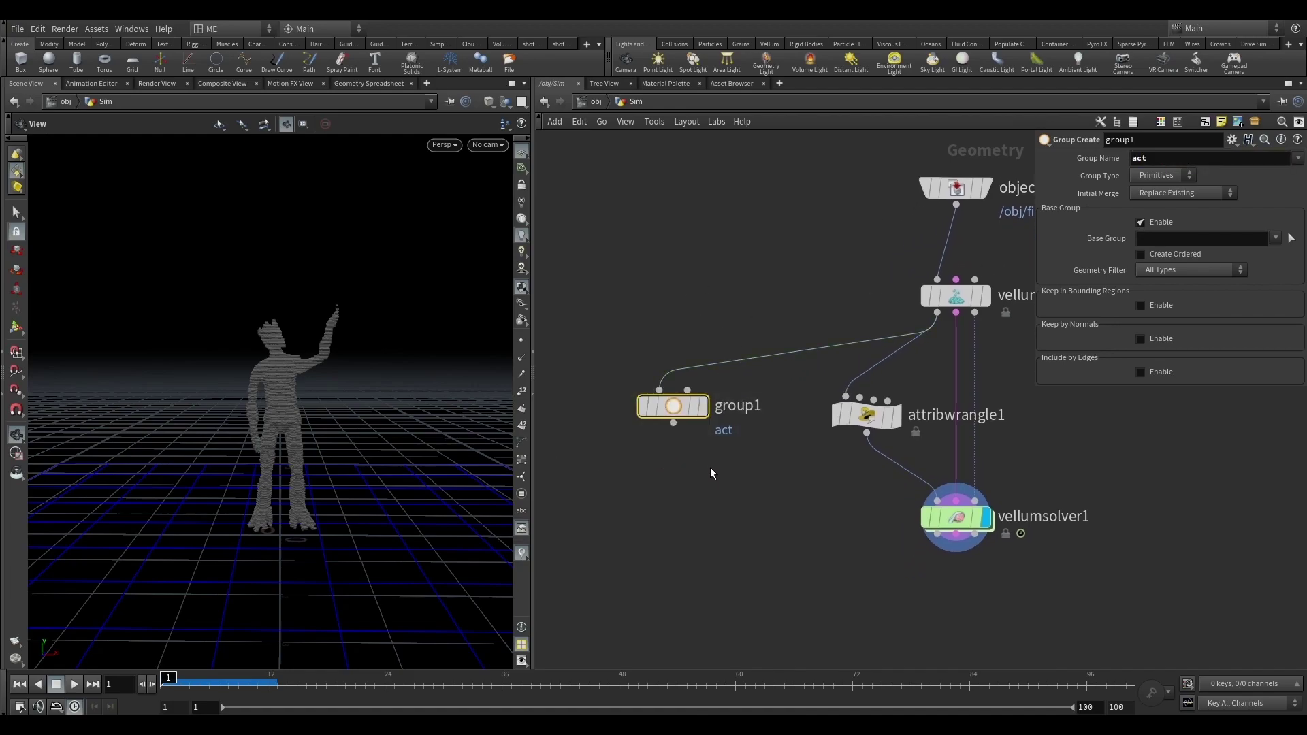
click(704, 409)
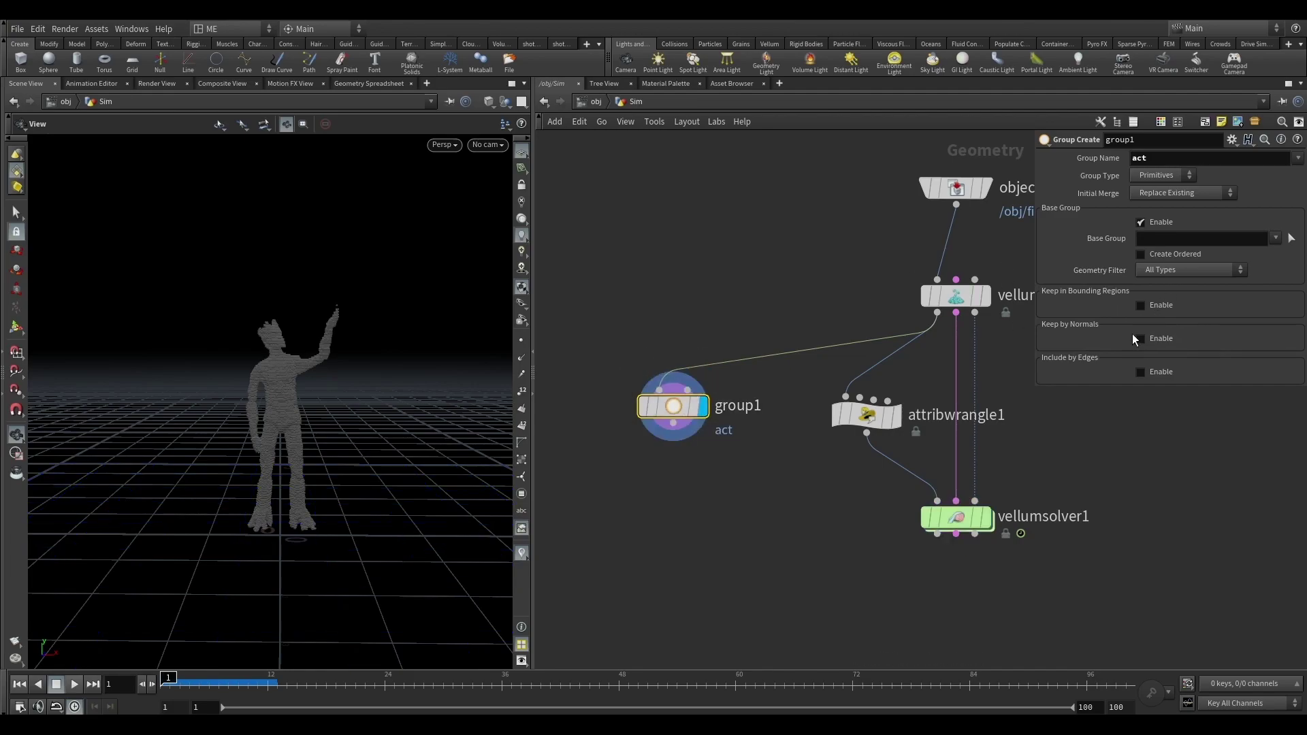
click(1141, 306)
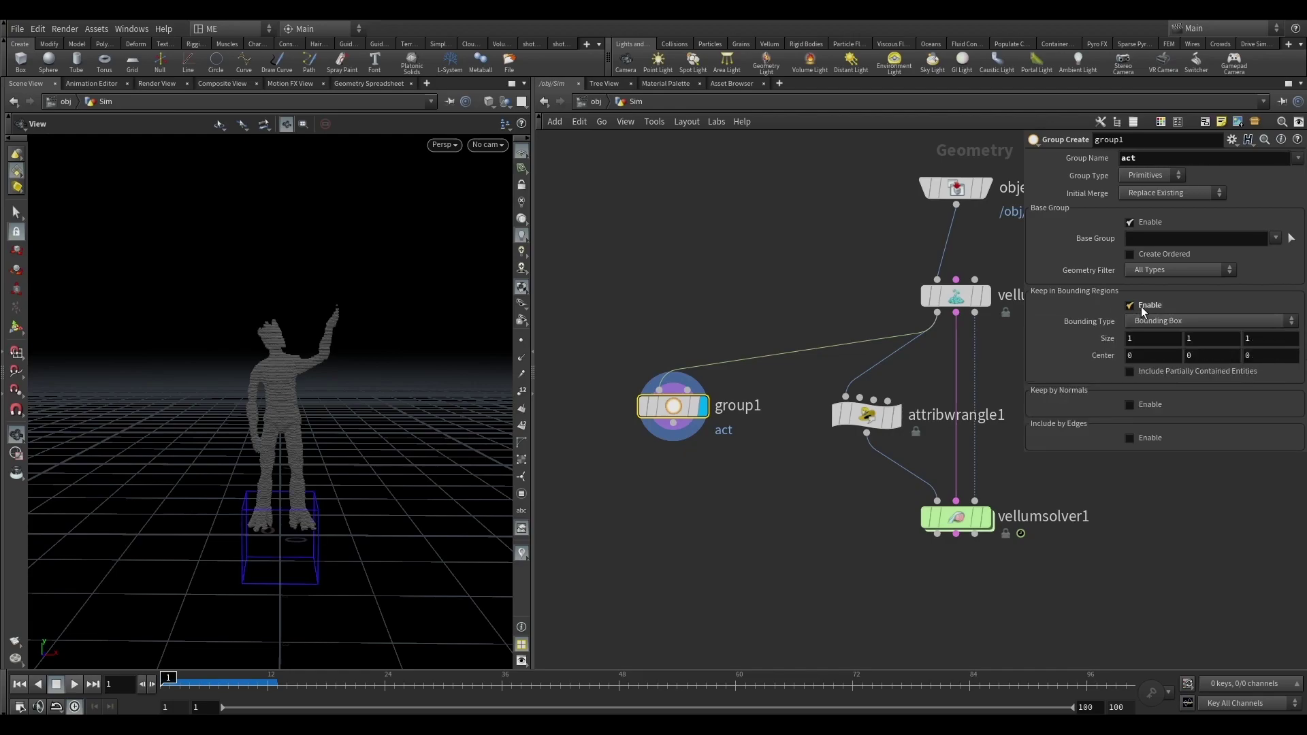
mouse_move(263, 534)
mouse_down()
mouse_move(371, 524)
mouse_move(292, 522)
mouse_up()
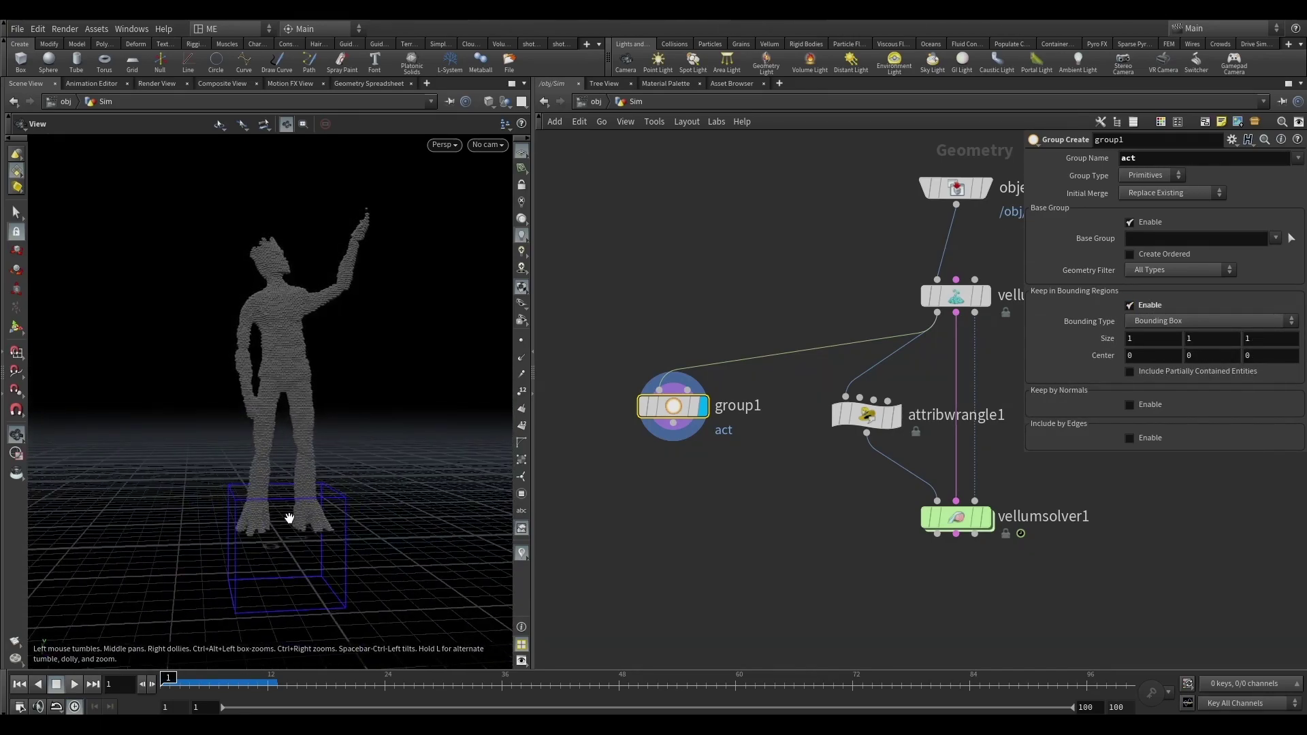
click(1170, 322)
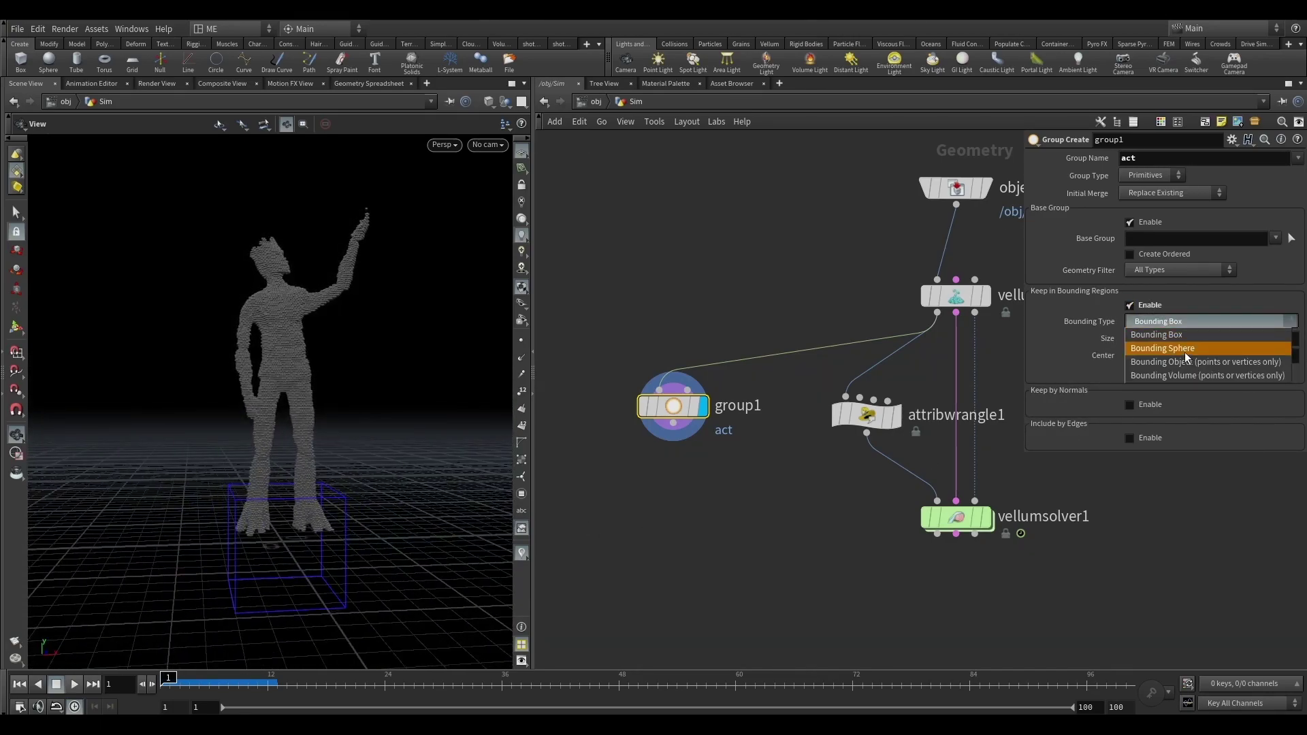
click(1184, 349)
mouse_move(1109, 338)
middle_down()
mouse_move(1149, 344)
mouse_move(1136, 344)
middle_up()
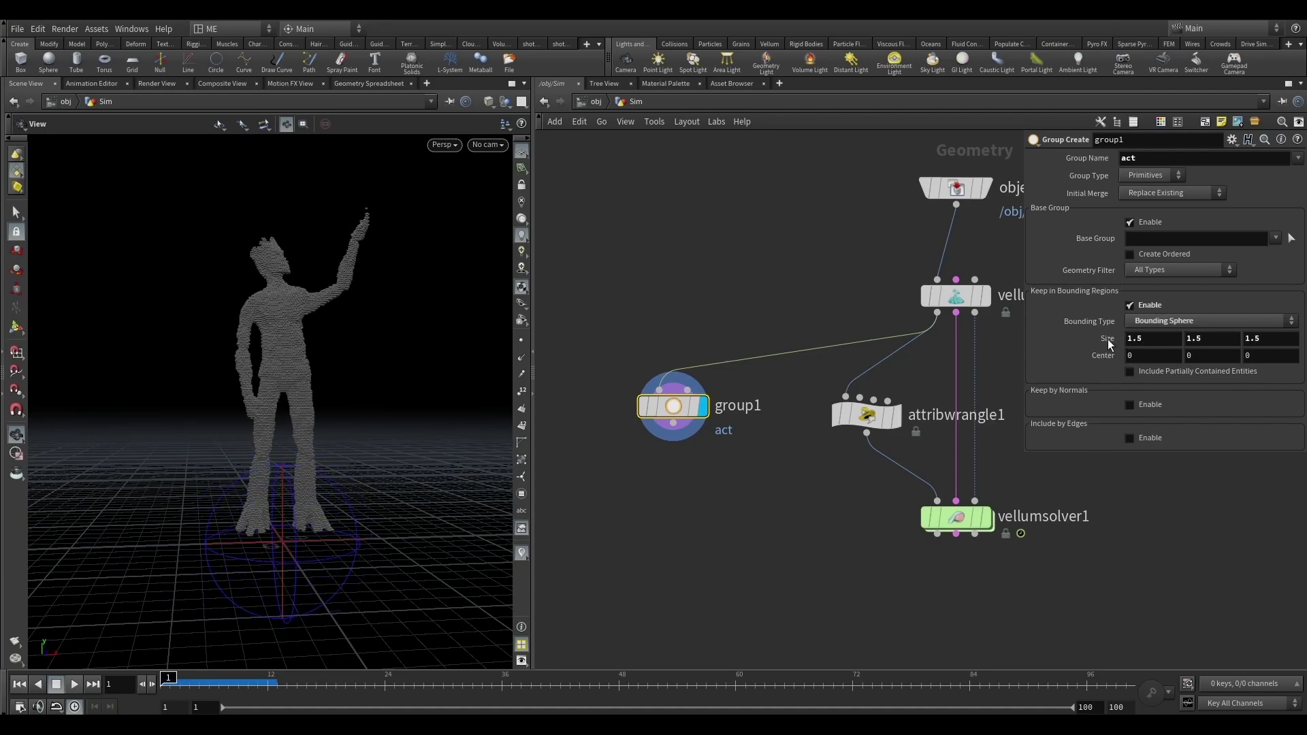
click(16, 328)
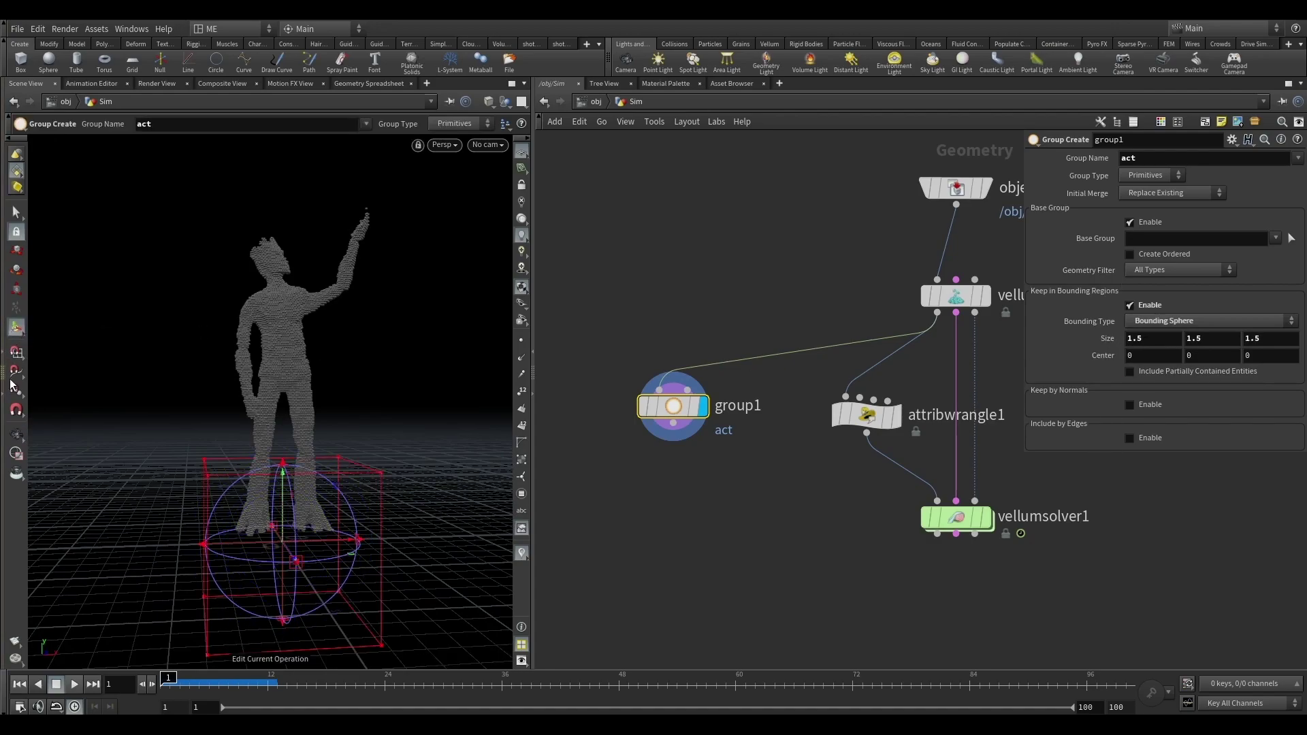
mouse_move(283, 502)
mouse_down()
mouse_move(333, 255)
mouse_move(306, 232)
mouse_up()
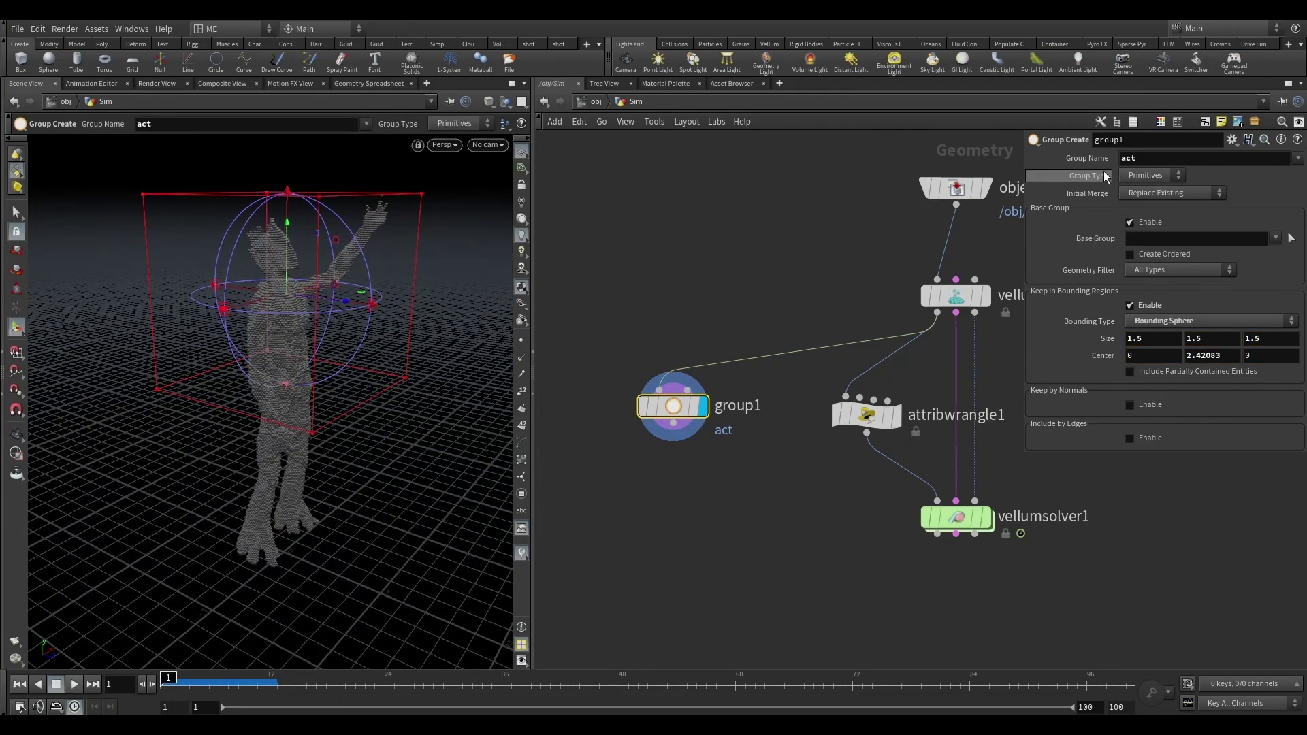
Set the group type to Points and move the sphere toward Groot's raised arm
click(1158, 178)
click(1145, 203)
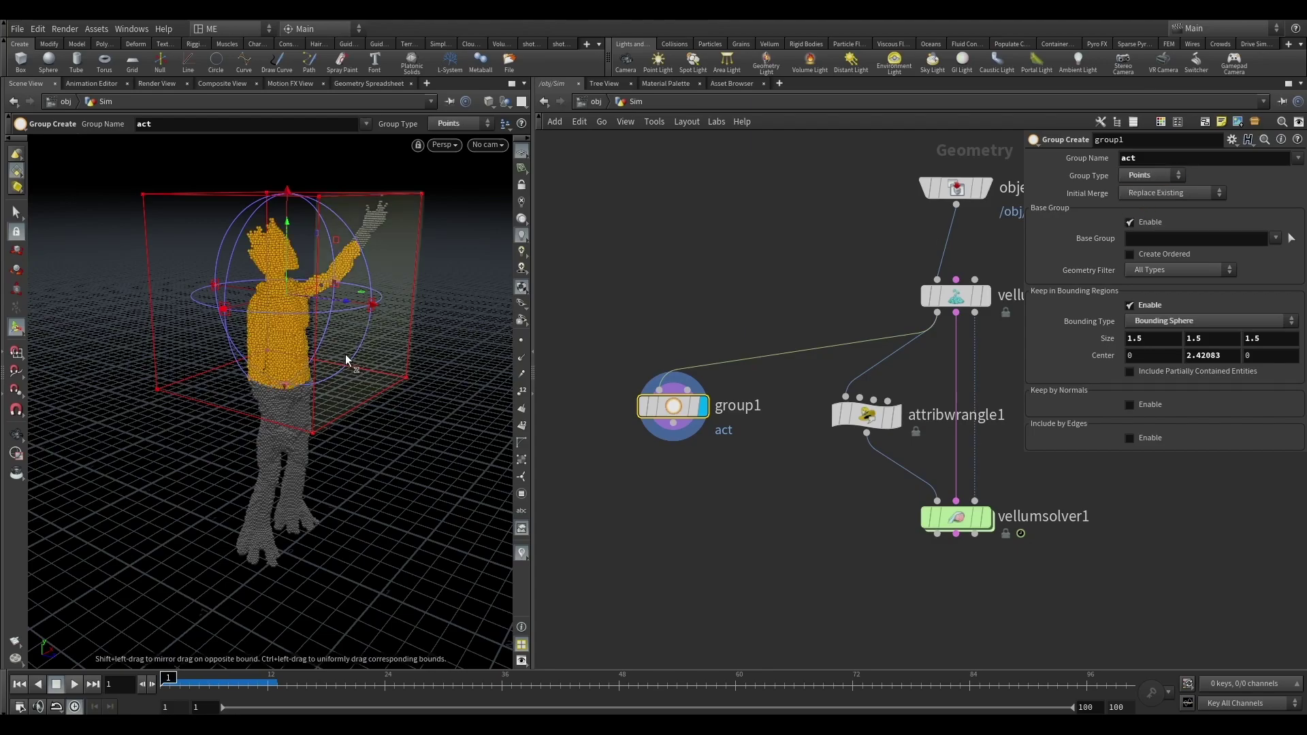
key(Escape)
mouse_move(345, 355)
mouse_down()
mouse_move(356, 338)
mouse_move(270, 334)
mouse_up()
key(Return)
mouse_move(305, 292)
alt+mouse_down()
mouse_move(453, 275)
mouse_move(425, 173)
mouse_move(444, 276)
mouse_move(432, 292)
mouse_move(485, 237)
mouse_move(473, 239)
mouse_move(523, 237)
alt+mouse_up()
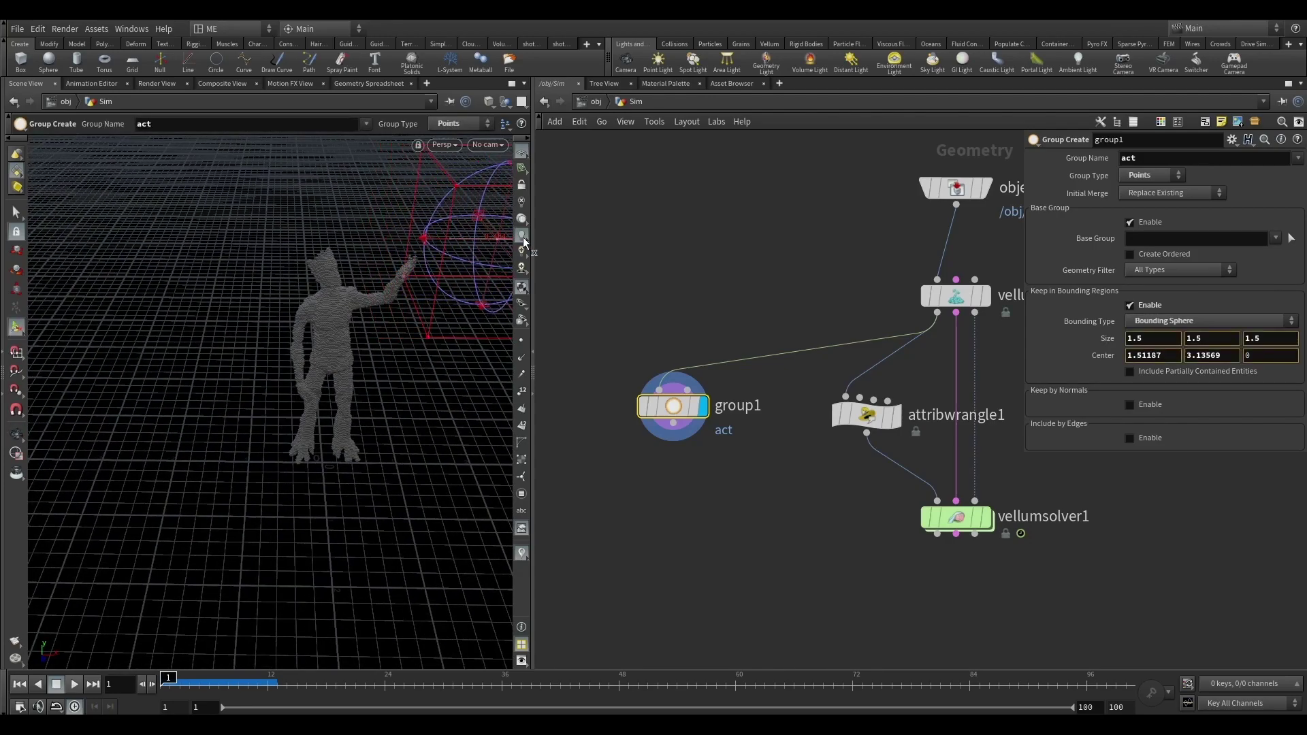
Keyframe the bounding sphere centre at frame 1 (1.02577, 3.13569, 0) and at frame 6
key(Escape)
drag(432, 399, 399, 395)
key(Return)
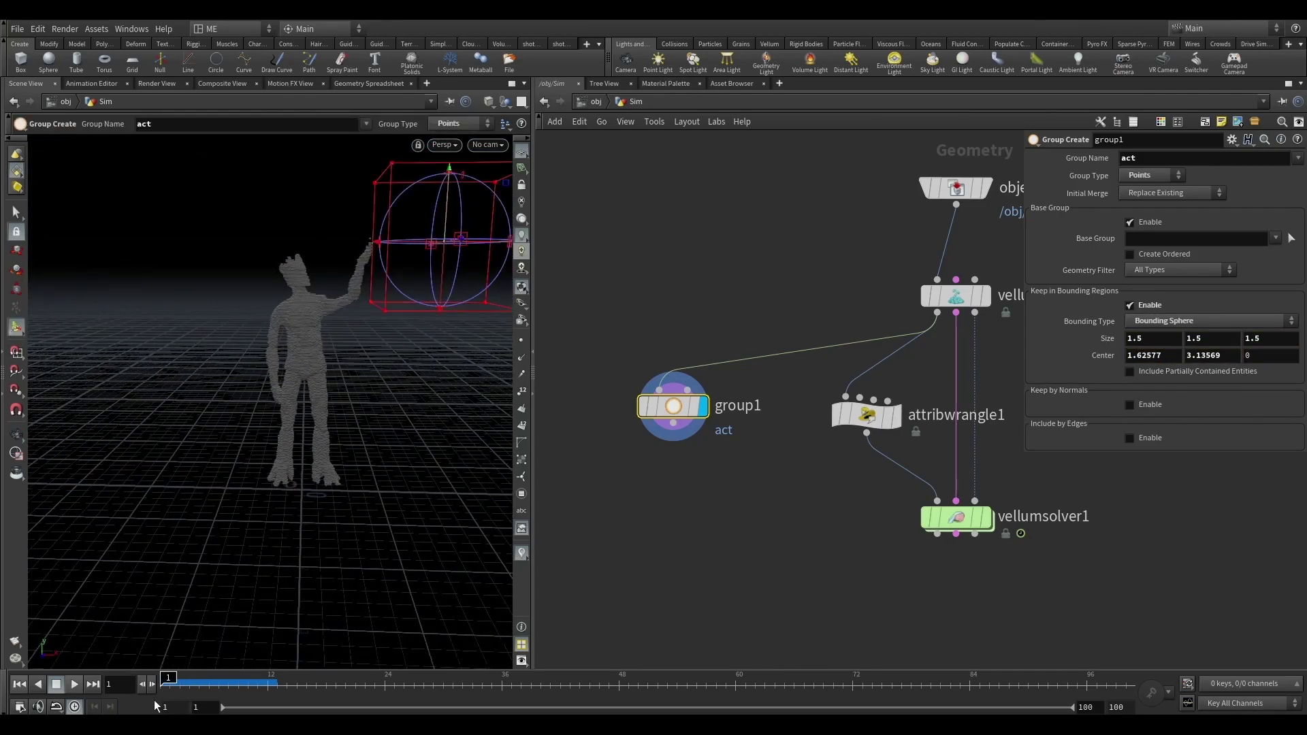
alt+click(1110, 357)
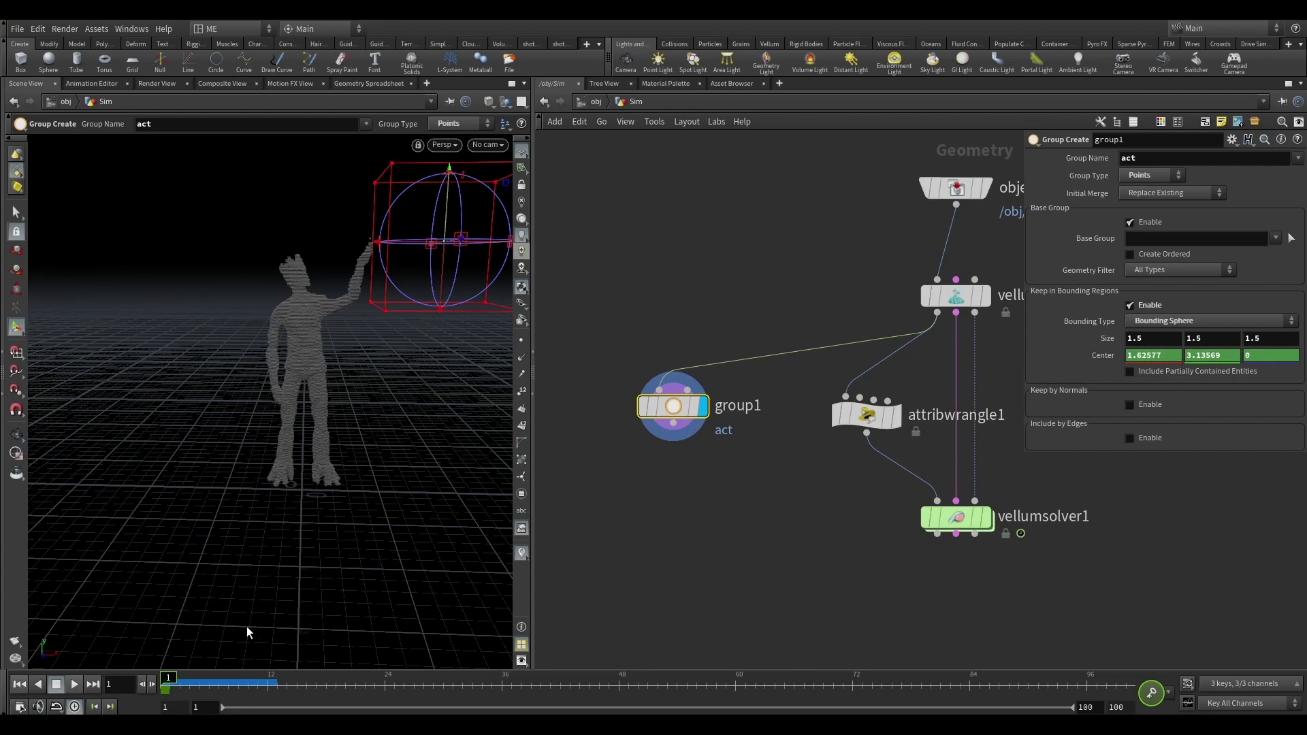
mouse_move(173, 677)
mouse_down()
mouse_move(307, 679)
mouse_move(343, 696)
mouse_move(305, 697)
mouse_up()
alt+click(1109, 357)
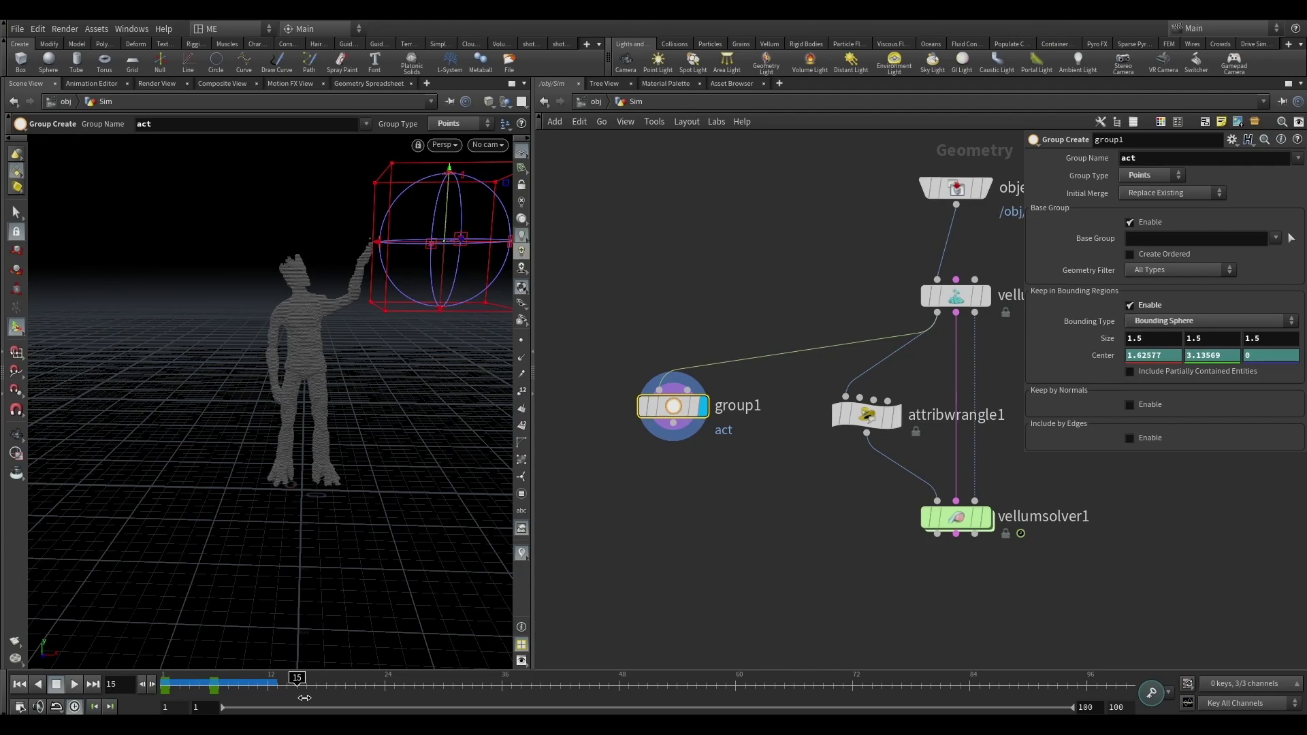
Lower the sphere centre to -1.35873, 2.59224, 0, key it at frame 15, and return to frame 1
mouse_move(361, 385)
mouse_down()
mouse_move(461, 374)
mouse_move(443, 420)
mouse_move(404, 344)
mouse_move(194, 360)
mouse_up()
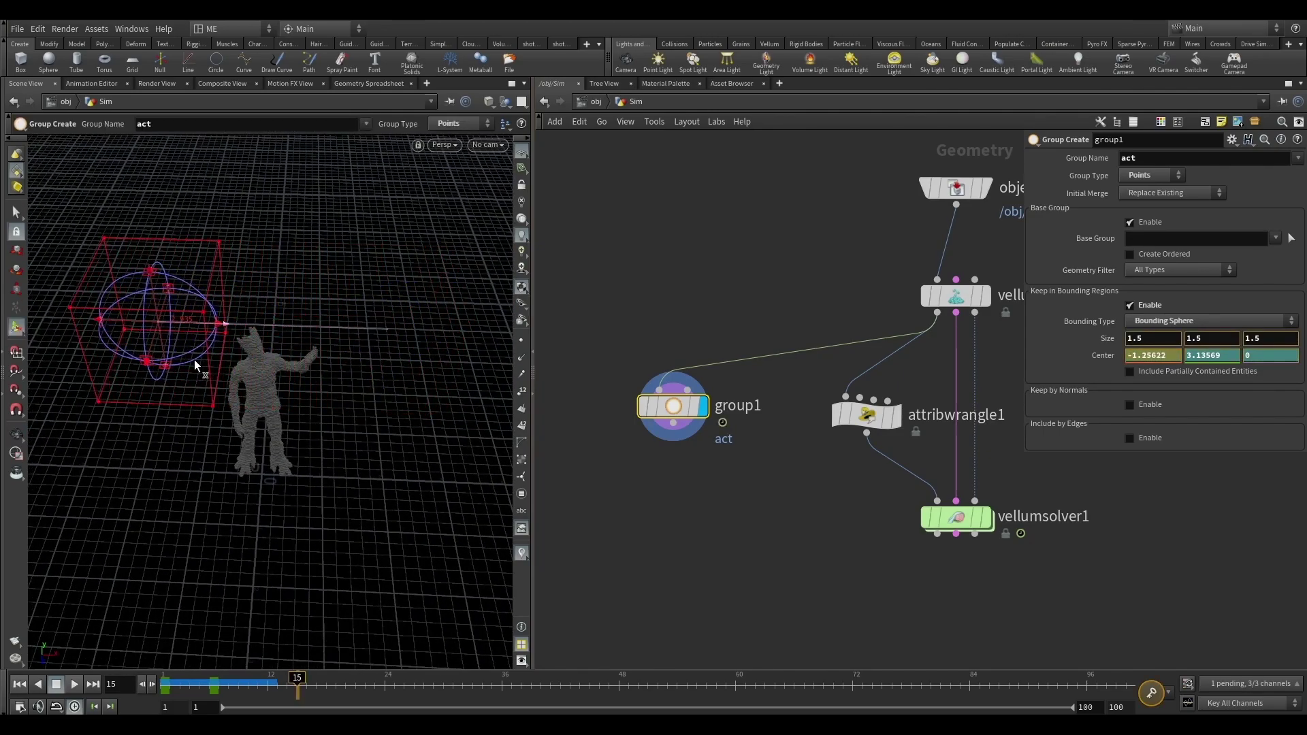
drag(147, 300, 145, 318)
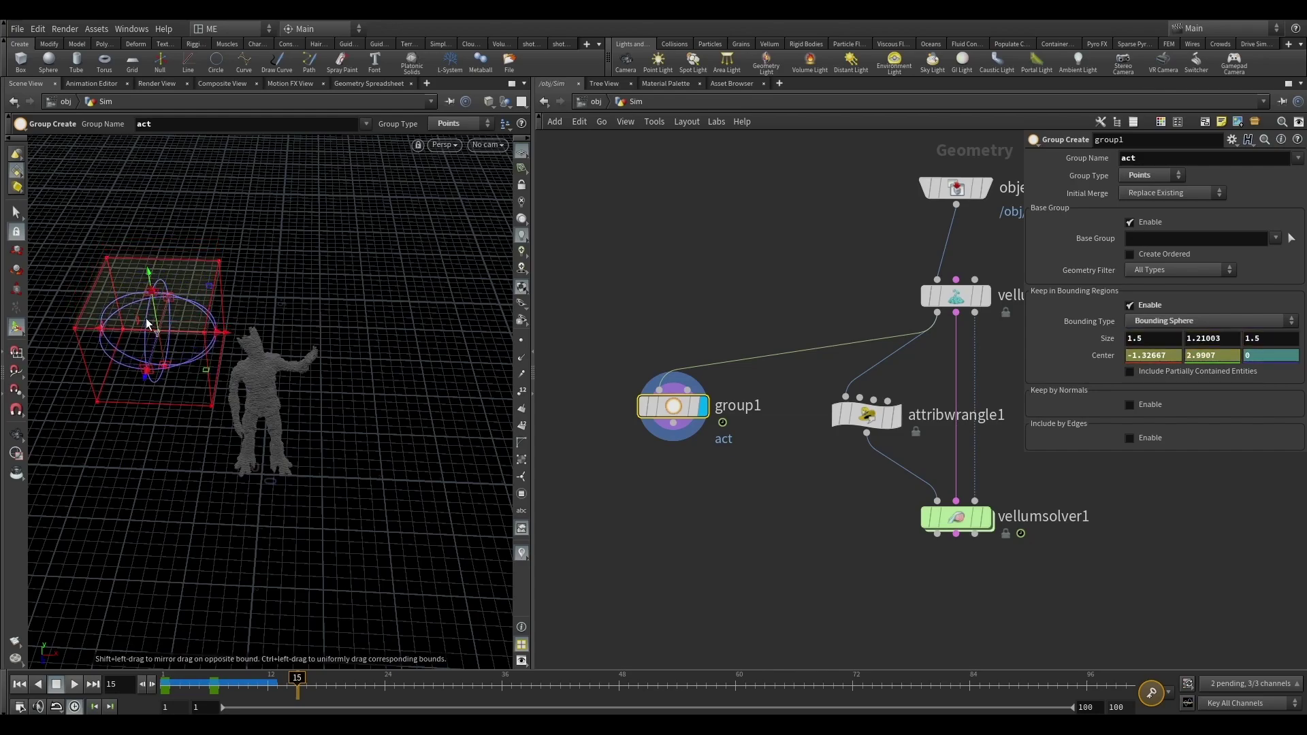
key(ctrl+z)
mouse_move(147, 267)
mouse_down()
mouse_move(144, 288)
mouse_move(303, 576)
mouse_move(300, 544)
mouse_up()
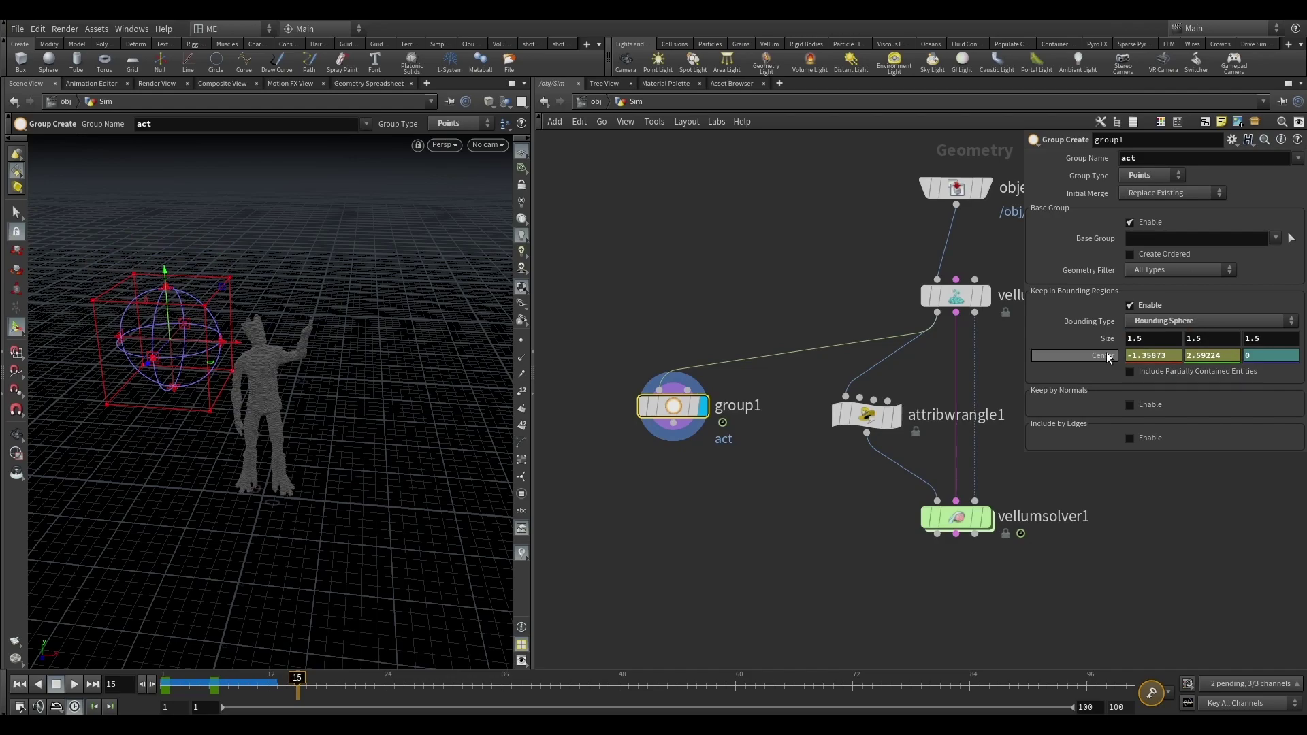
alt+click(1103, 355)
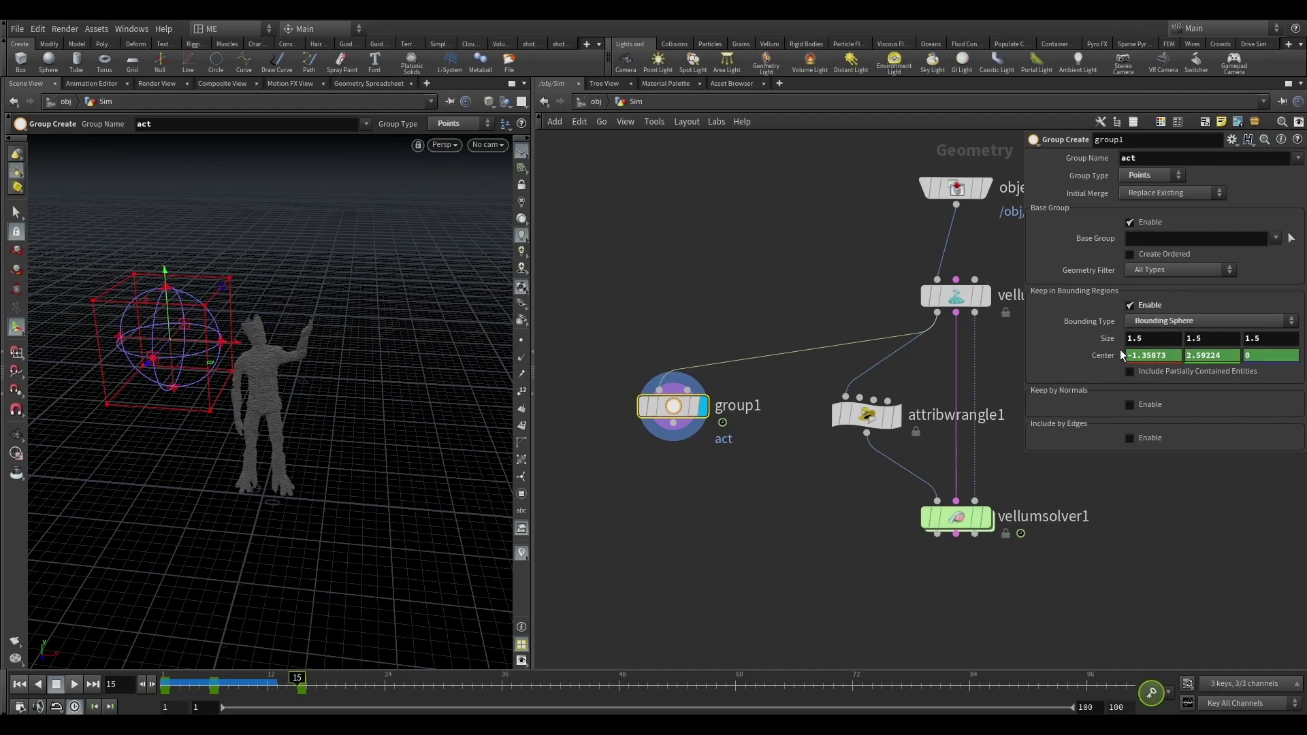
mouse_move(306, 476)
alt+mouse_down()
mouse_move(299, 640)
mouse_move(261, 678)
mouse_move(233, 677)
mouse_move(300, 678)
mouse_move(170, 678)
mouse_move(272, 677)
mouse_move(165, 663)
mouse_move(166, 681)
alt+mouse_up()
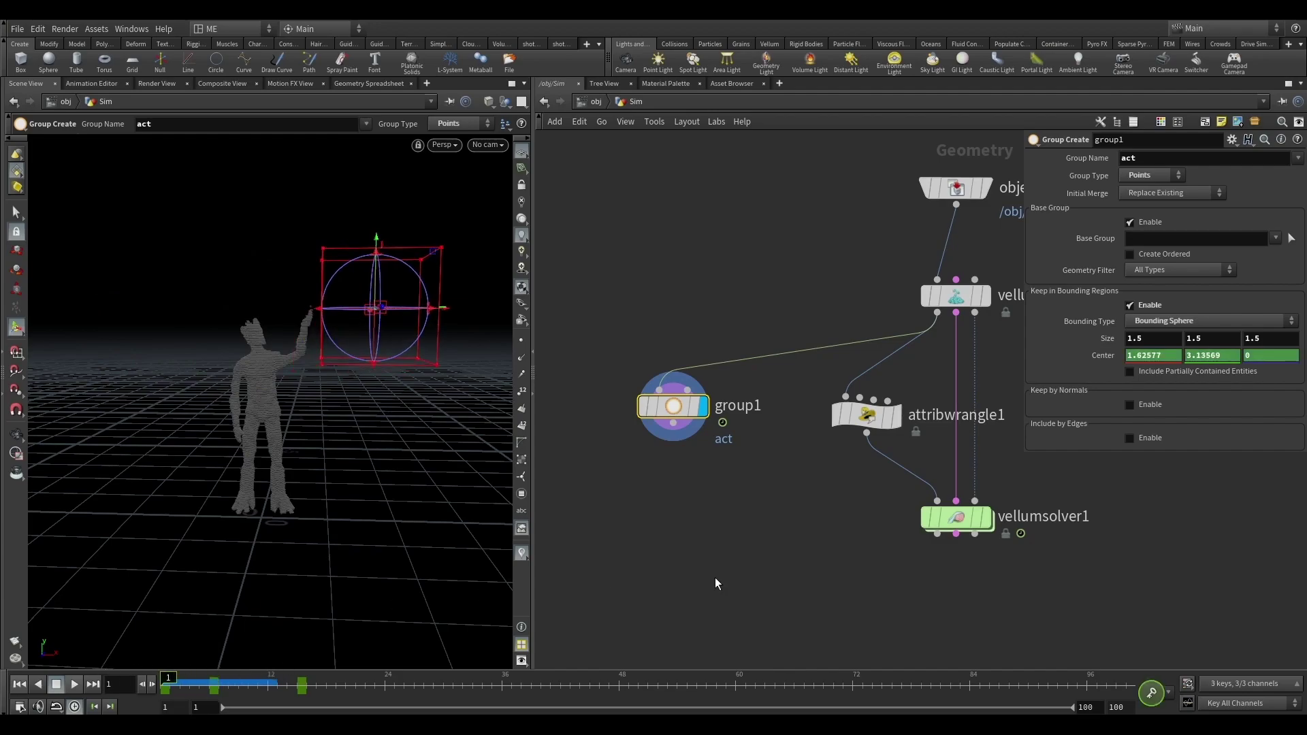
middle_drag(961, 518, 869, 450)
Inside vellumsolver1's forces network, add a POP Wrangle and wire it into force_output
double_click(869, 451)
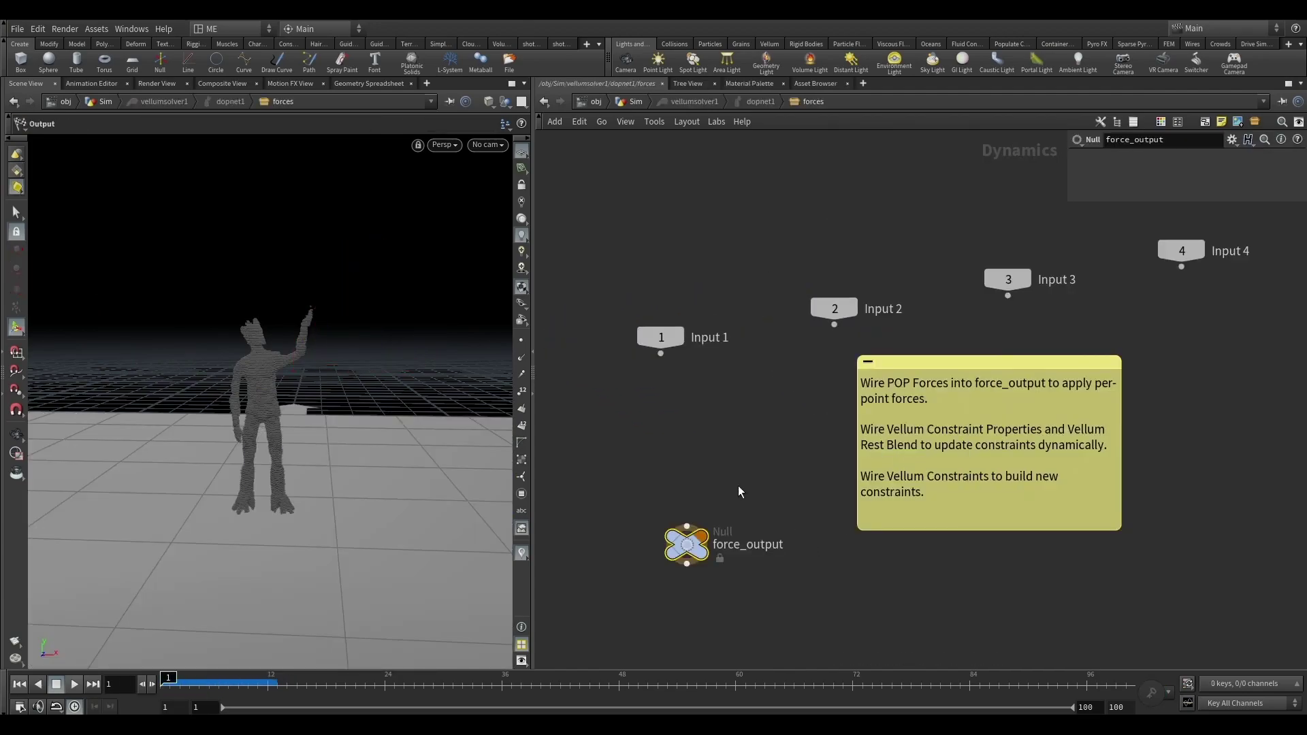
key(Tab)
text(pop)
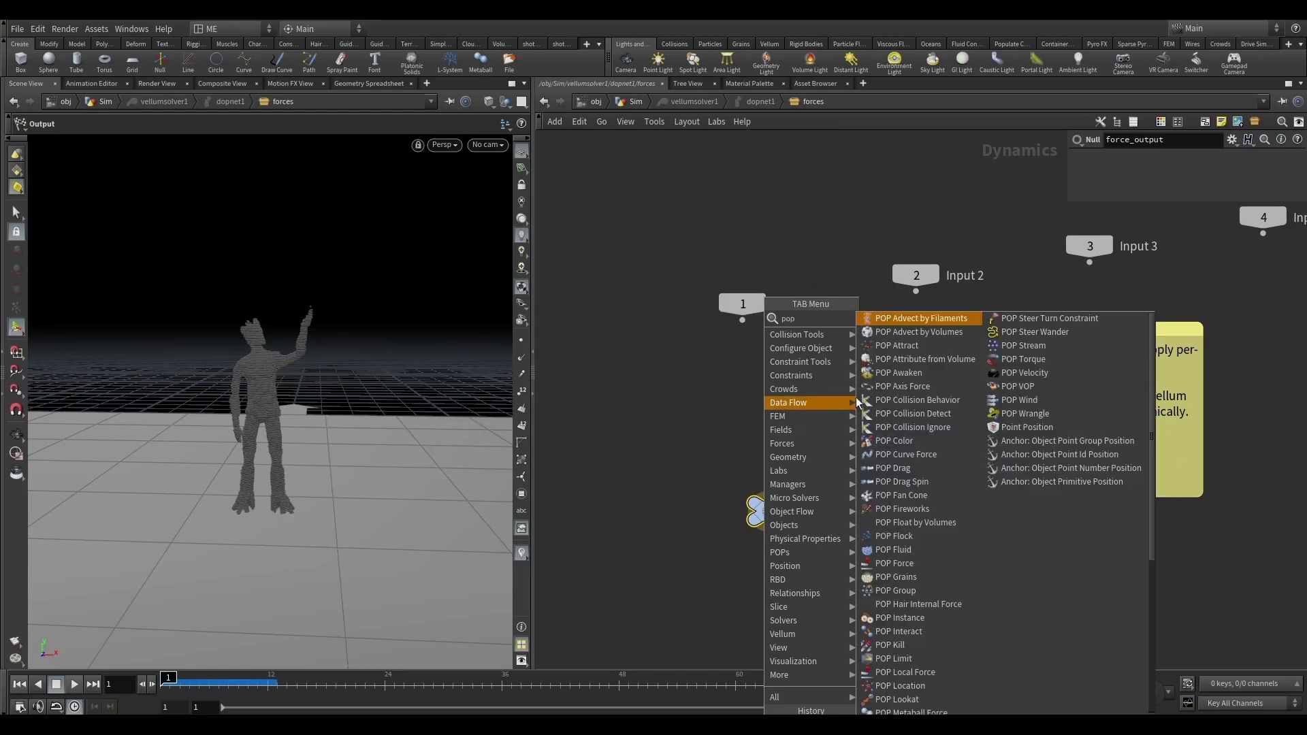
text(w)
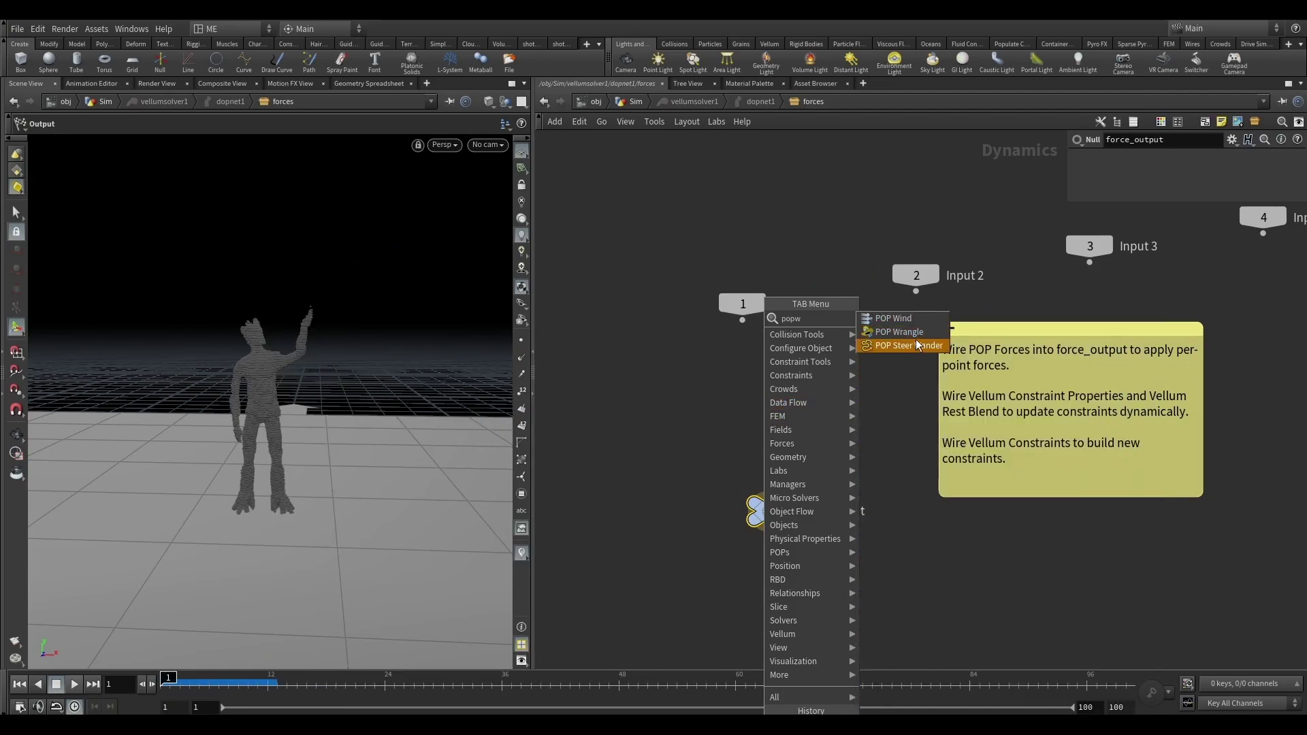
click(907, 331)
click(769, 394)
mouse_move(776, 400)
mouse_down()
mouse_move(769, 492)
mouse_move(769, 382)
mouse_up()
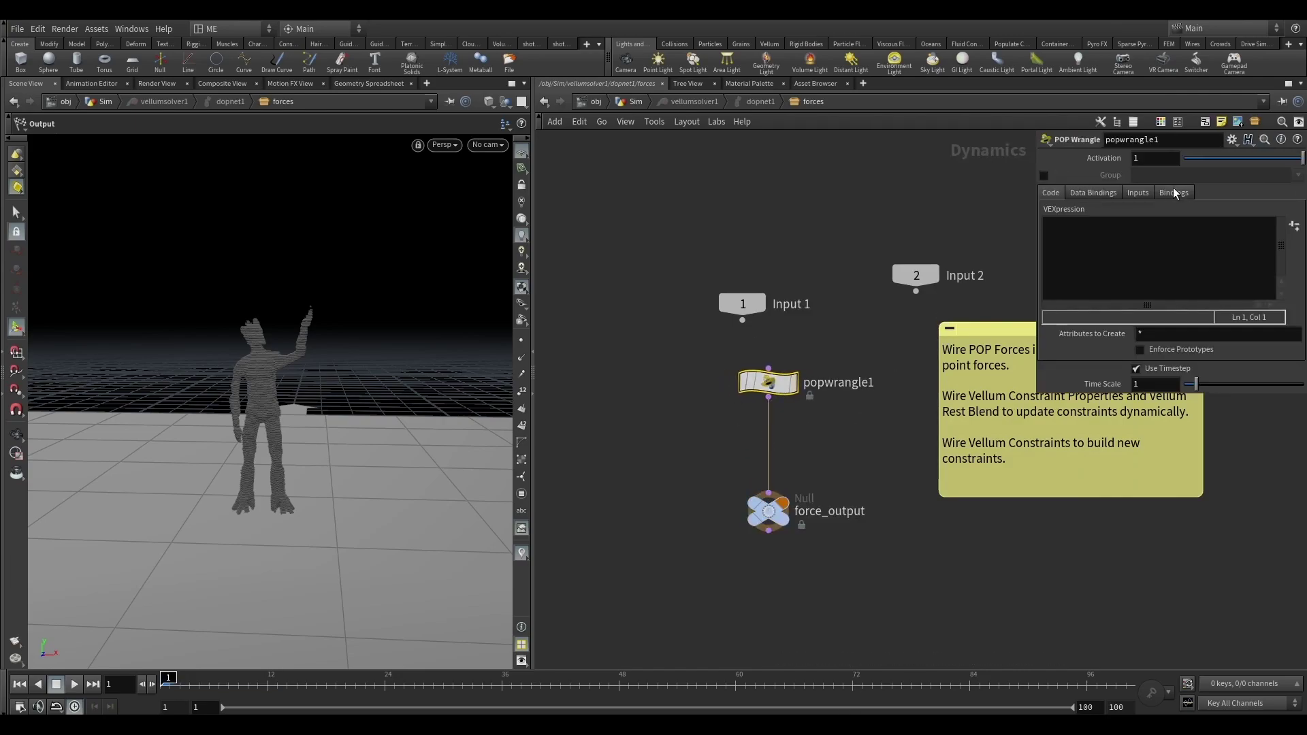
Set popwrangle1's Input 2 to SOP geometry from /obj/Sim/group1
click(1138, 193)
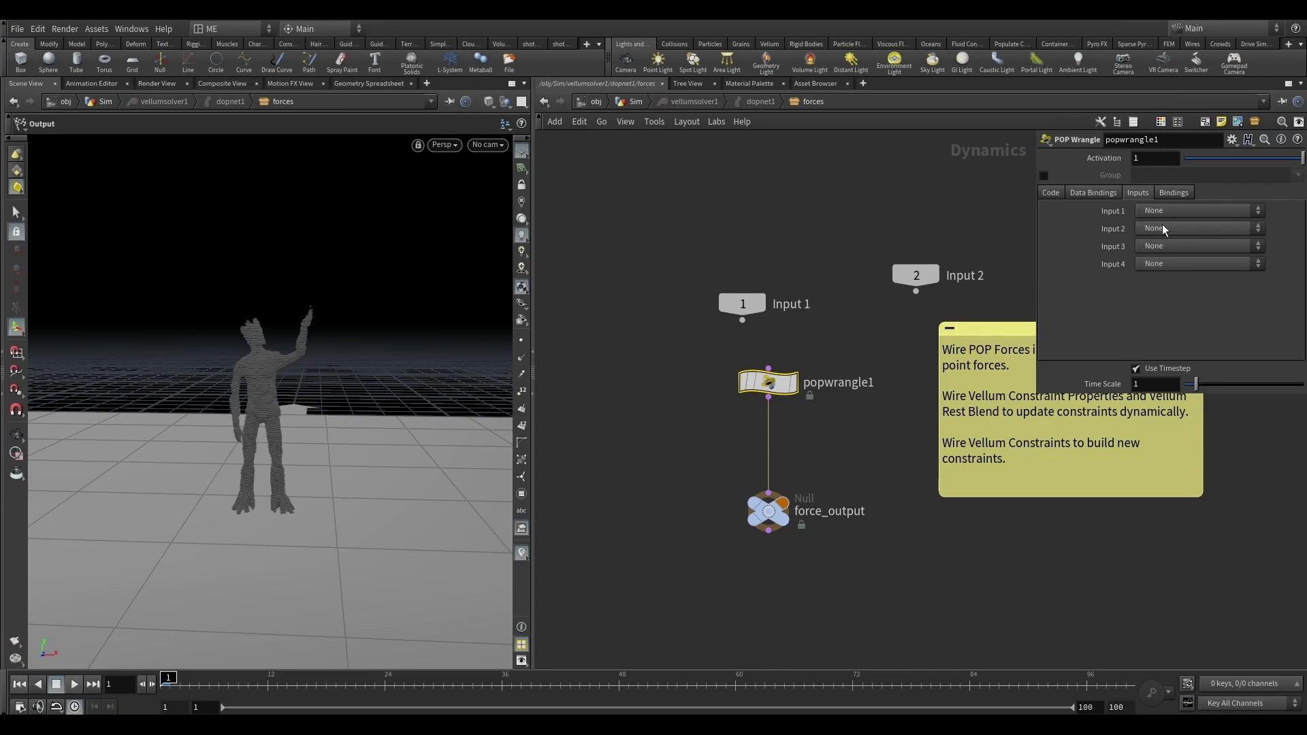
click(1169, 228)
click(1179, 264)
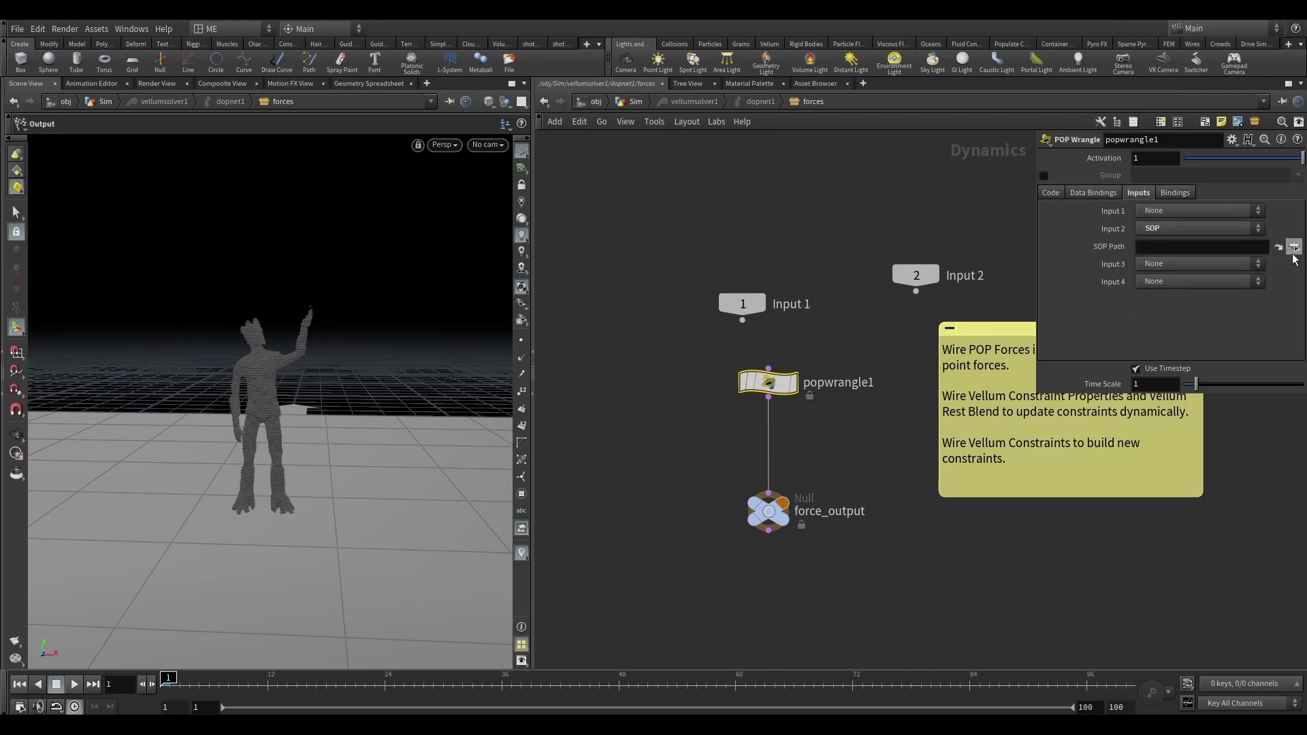
click(1296, 249)
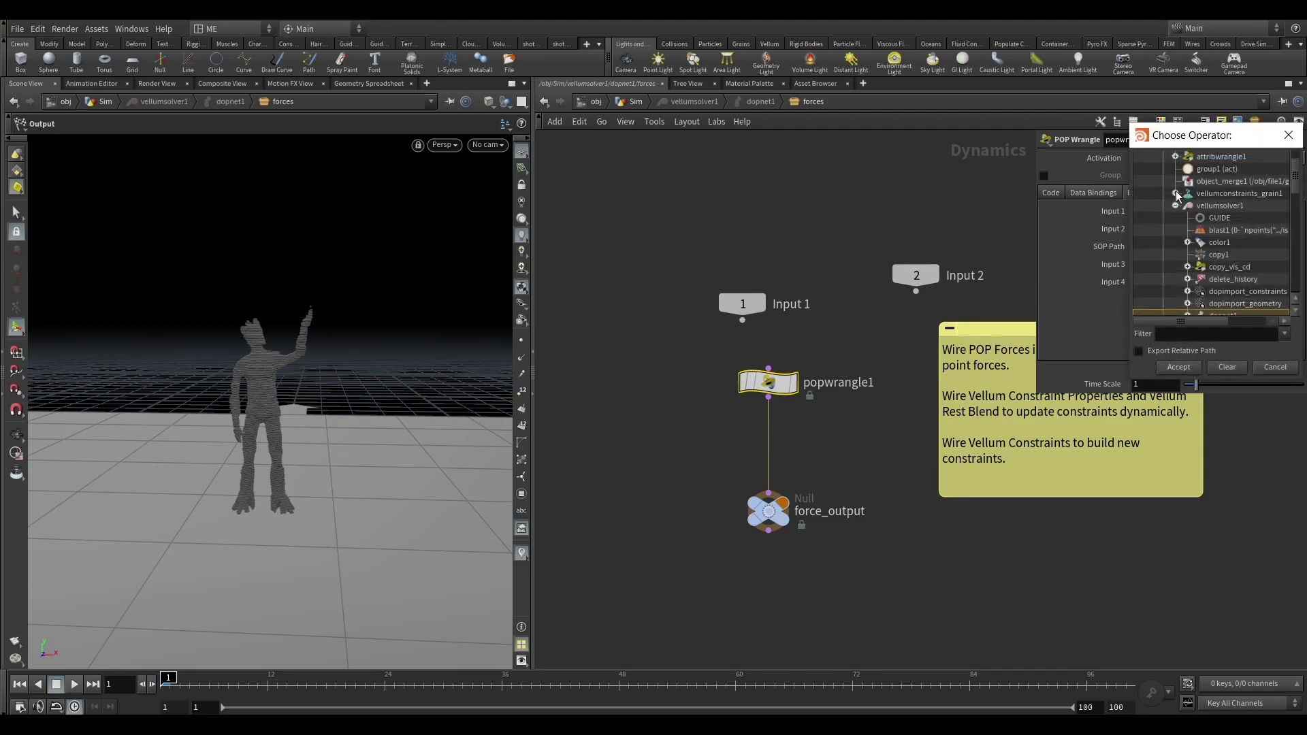
click(1240, 169)
click(1178, 367)
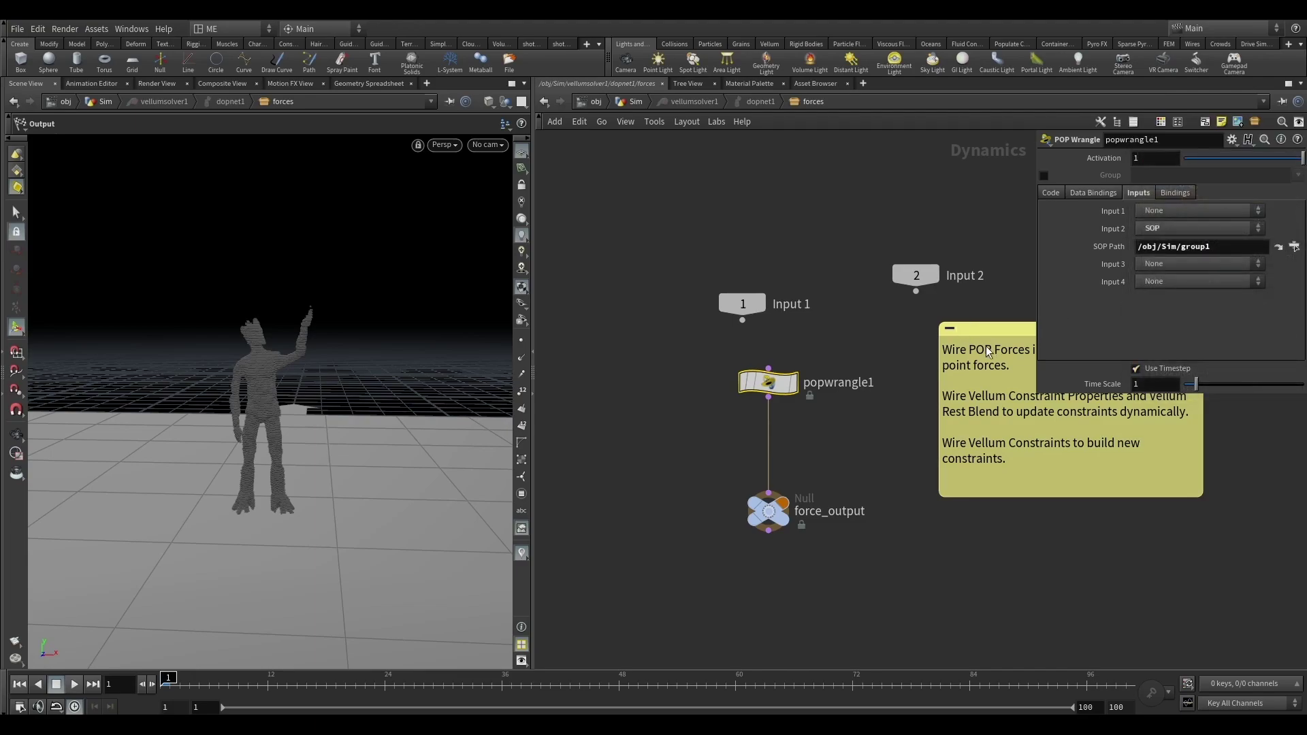
click(1060, 192)
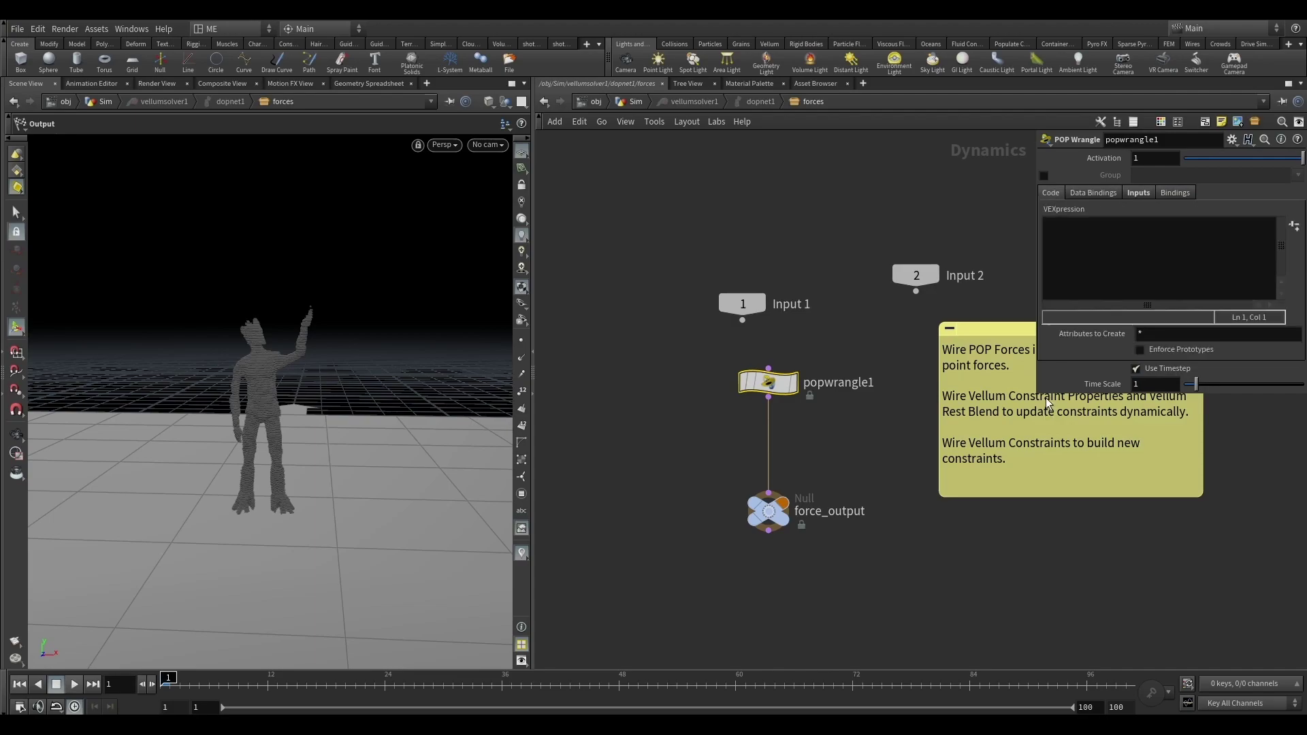
drag(1042, 395, 907, 467)
click(994, 222)
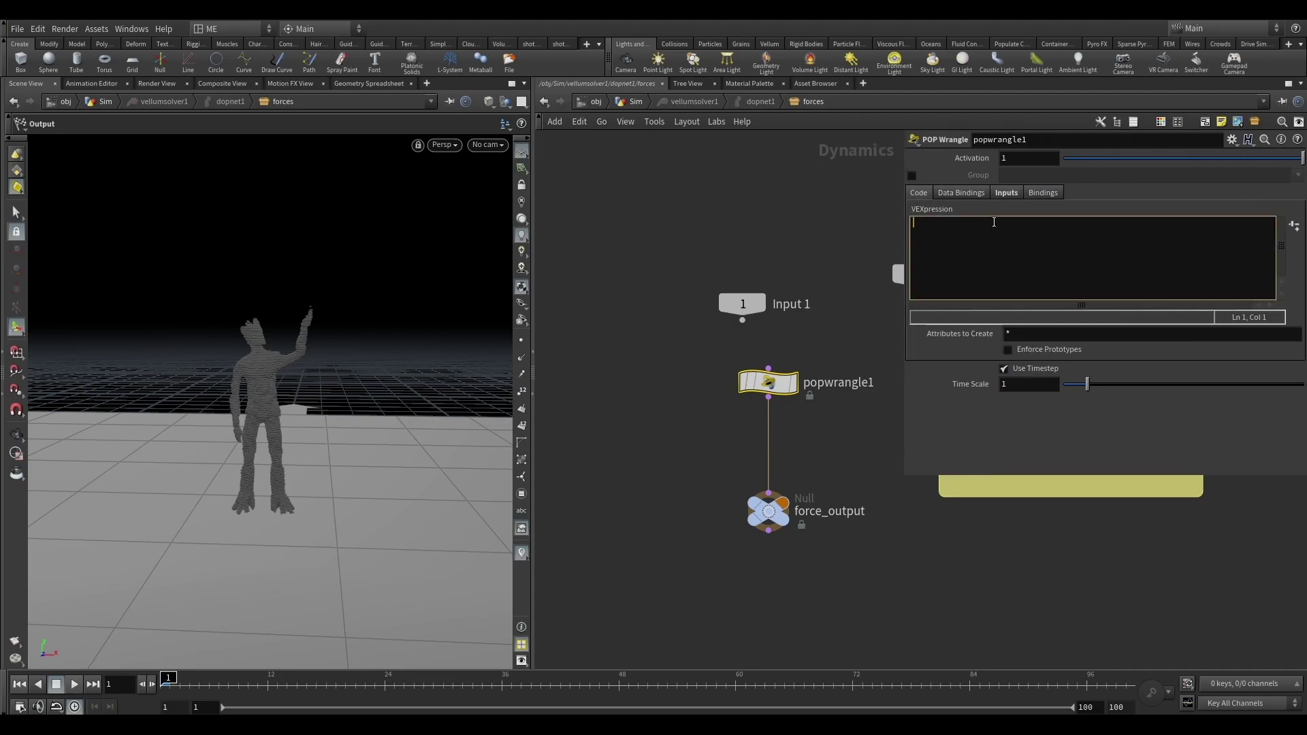
text(if)
text((@)
text(m)
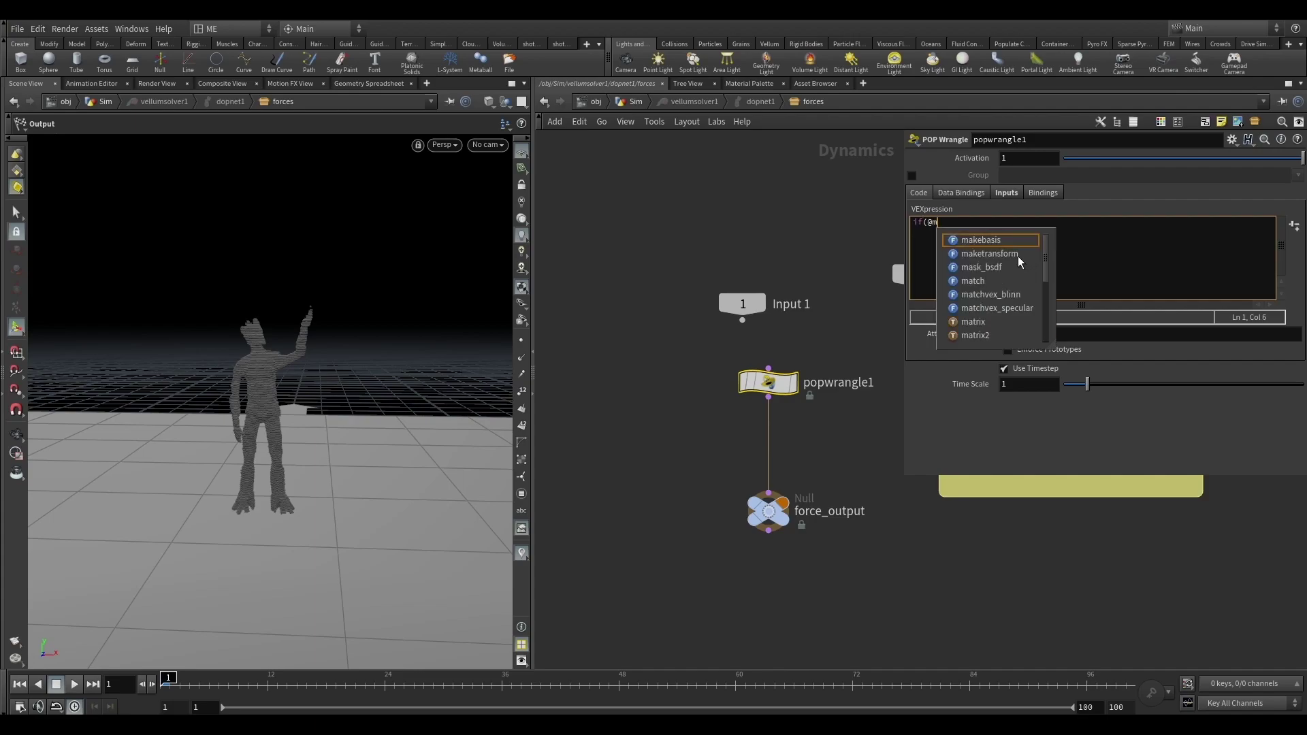
key(BackSpace)
key(BackSpace)
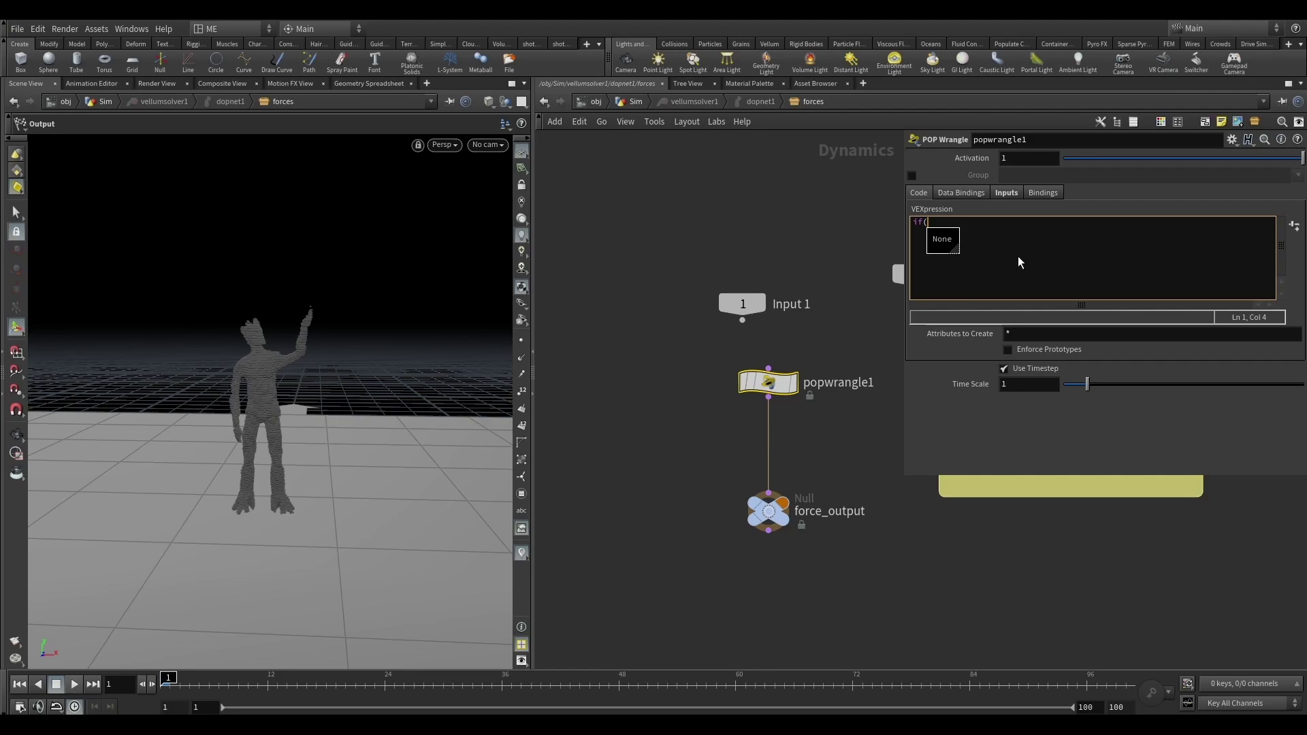
text(inpo)
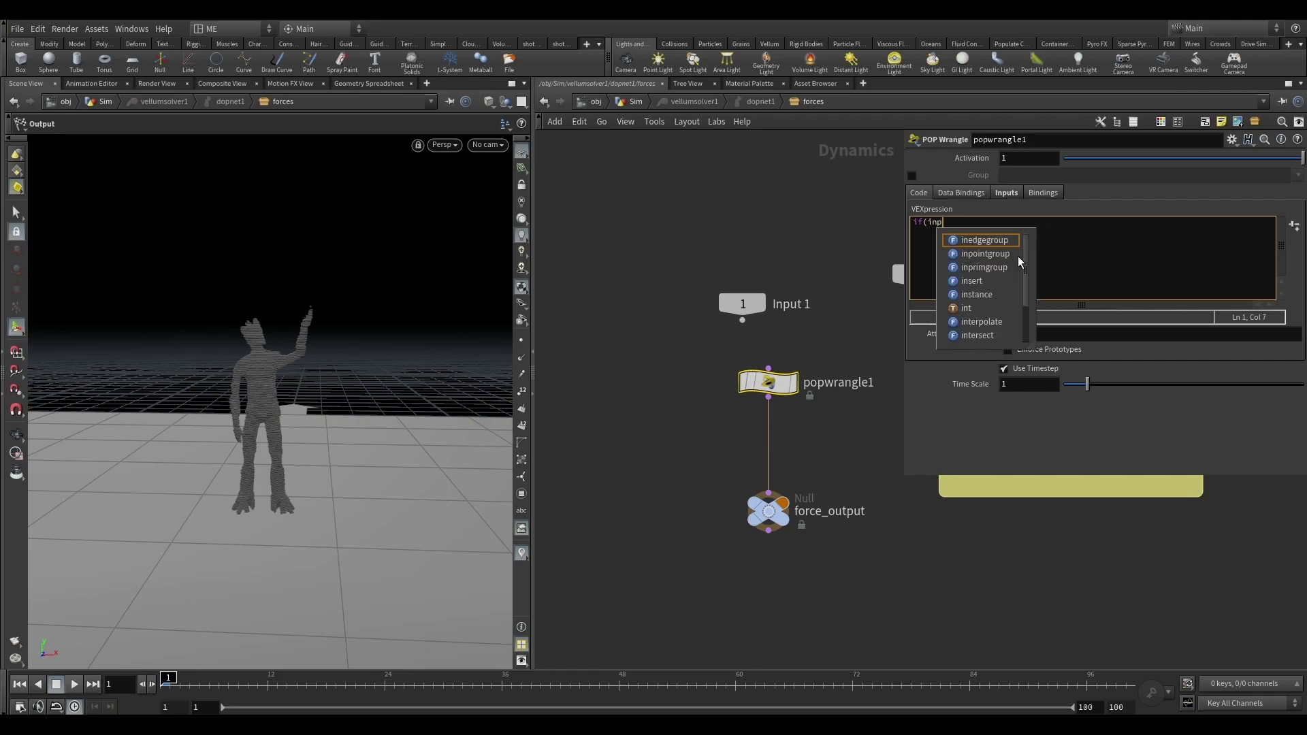
text(intgro)
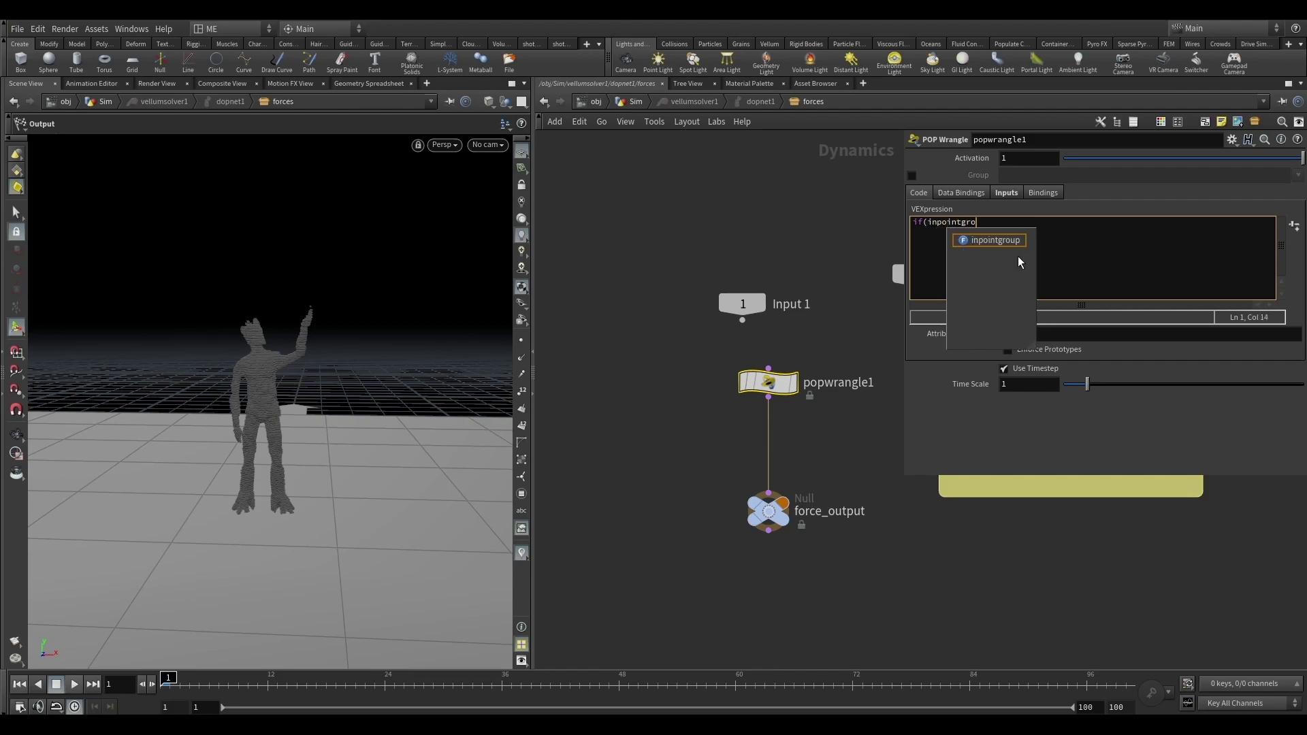
text(up)
key(Escape)
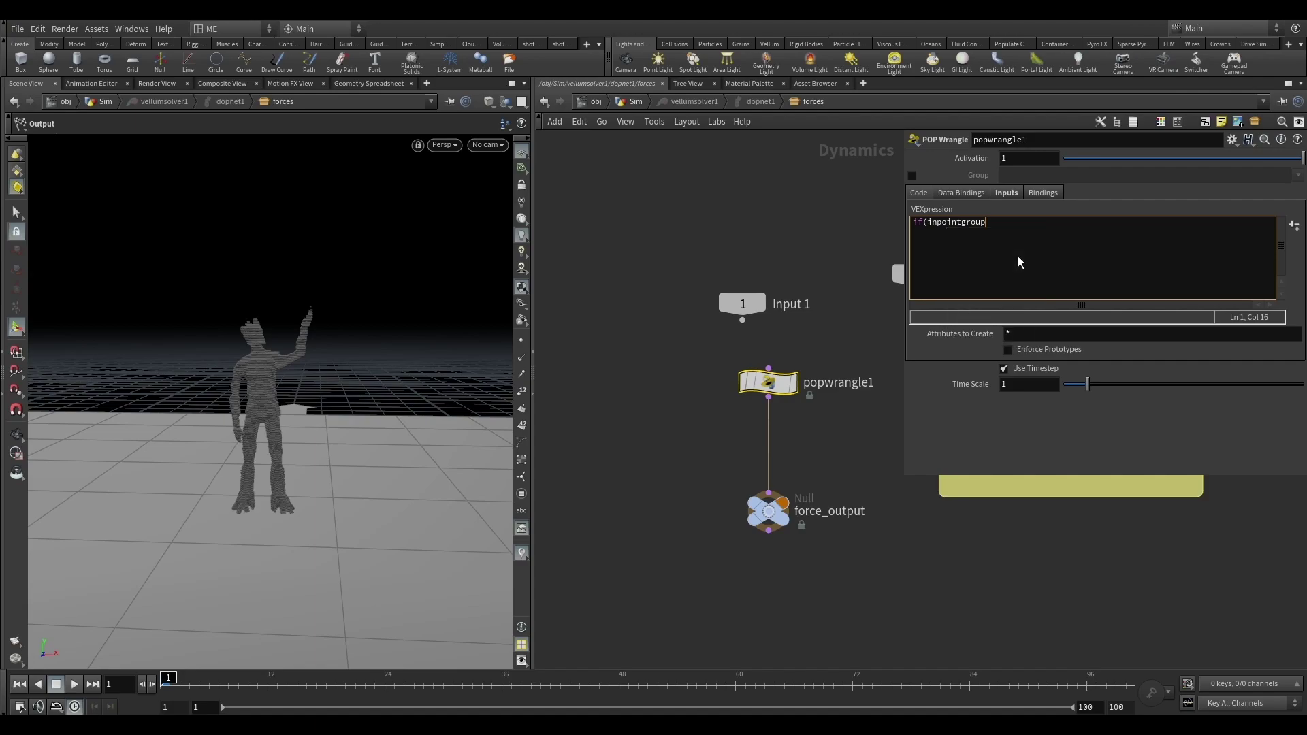
text(()
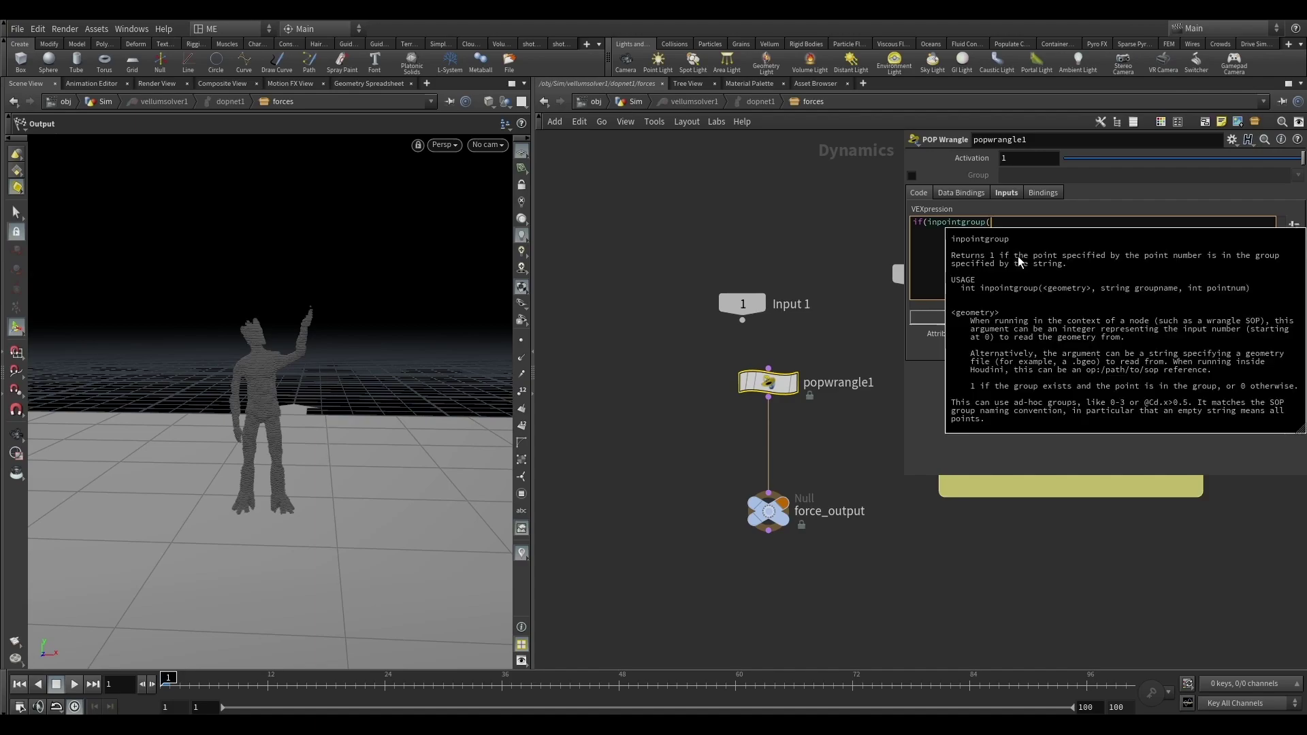
text(1,)
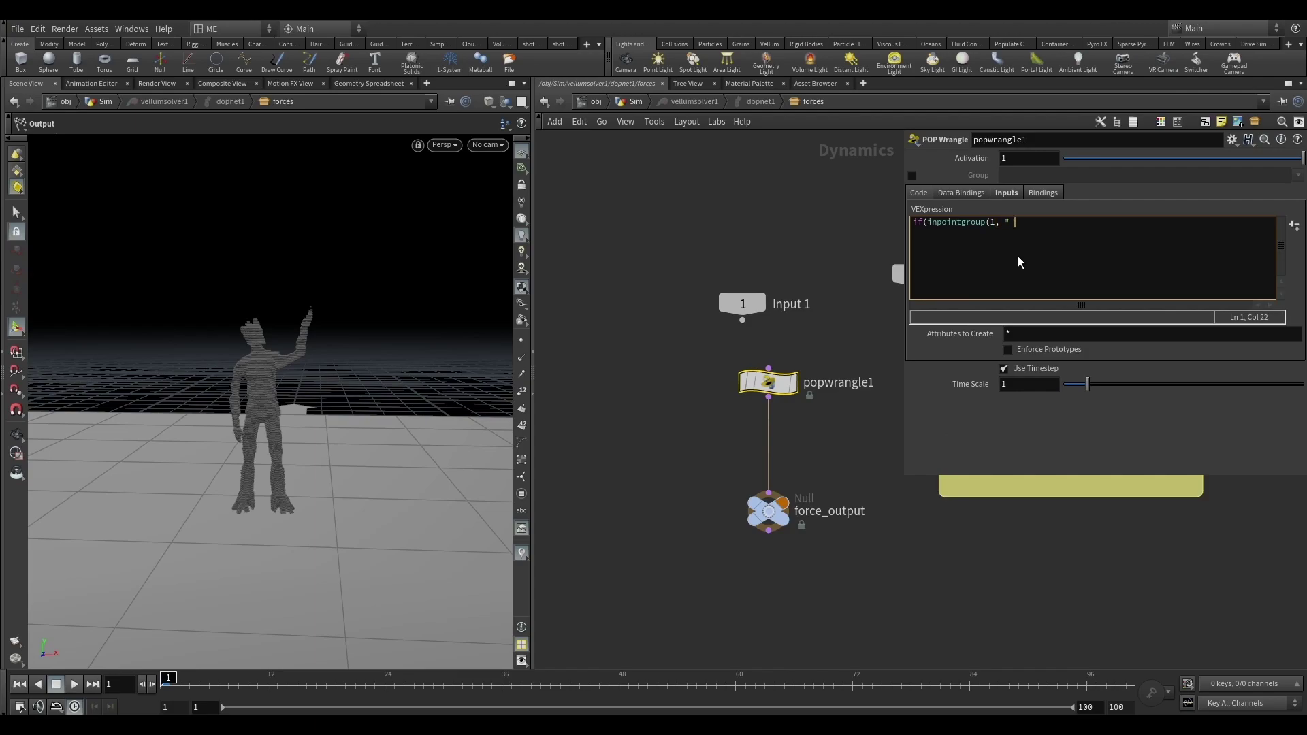
key(BackSpace)
text(act", )
text(@ptnum) )
text(==)
text(1)
key(Return)
text(f@)
text(mass)
text(=1;)
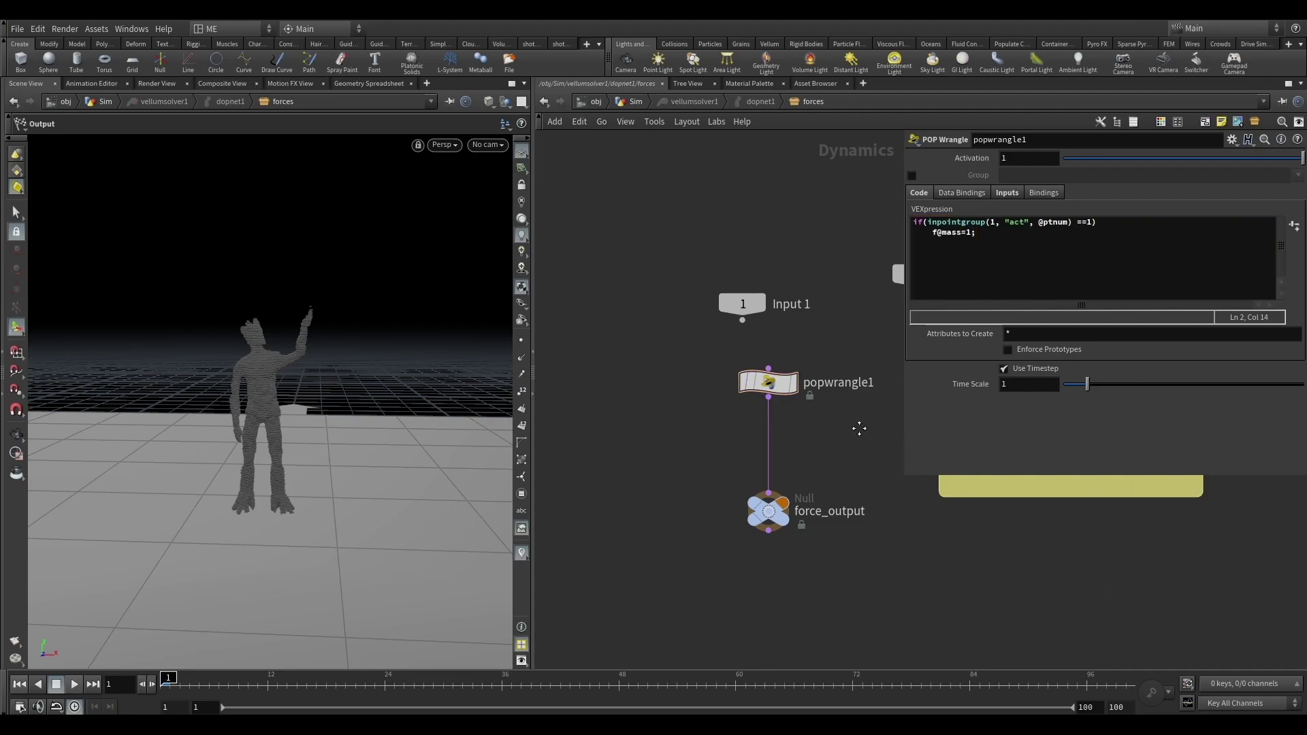
click(637, 101)
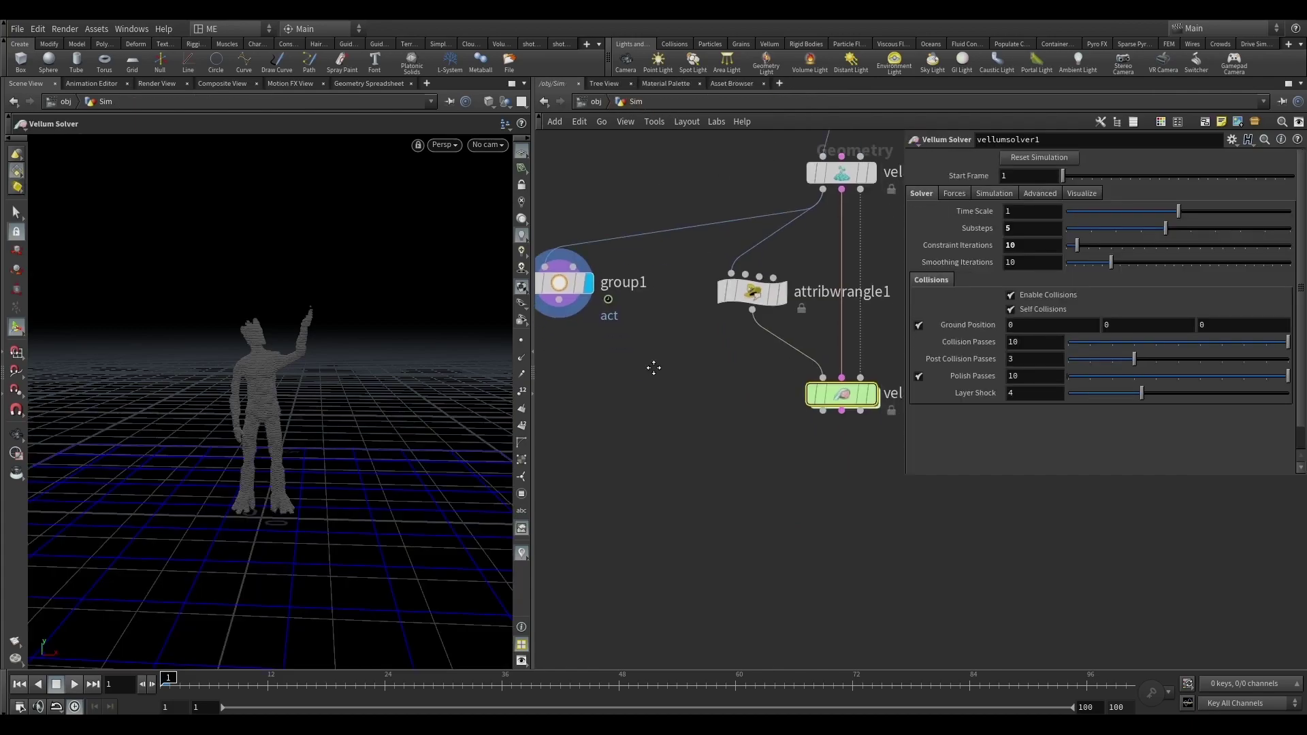
Display vellumsolver1's result and run the grain simulation
click(859, 359)
key(Escape)
drag(206, 388, 251, 436)
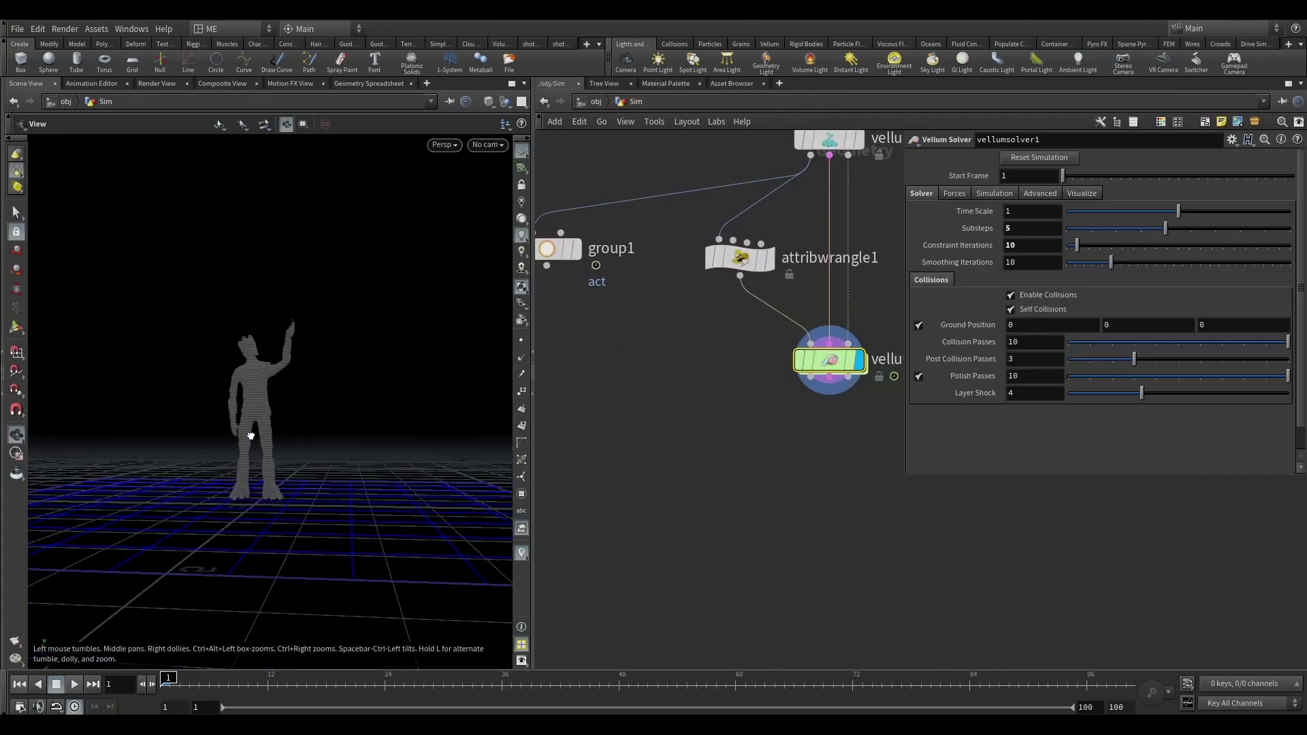
key(Return)
scroll(251, 435, up, 3)
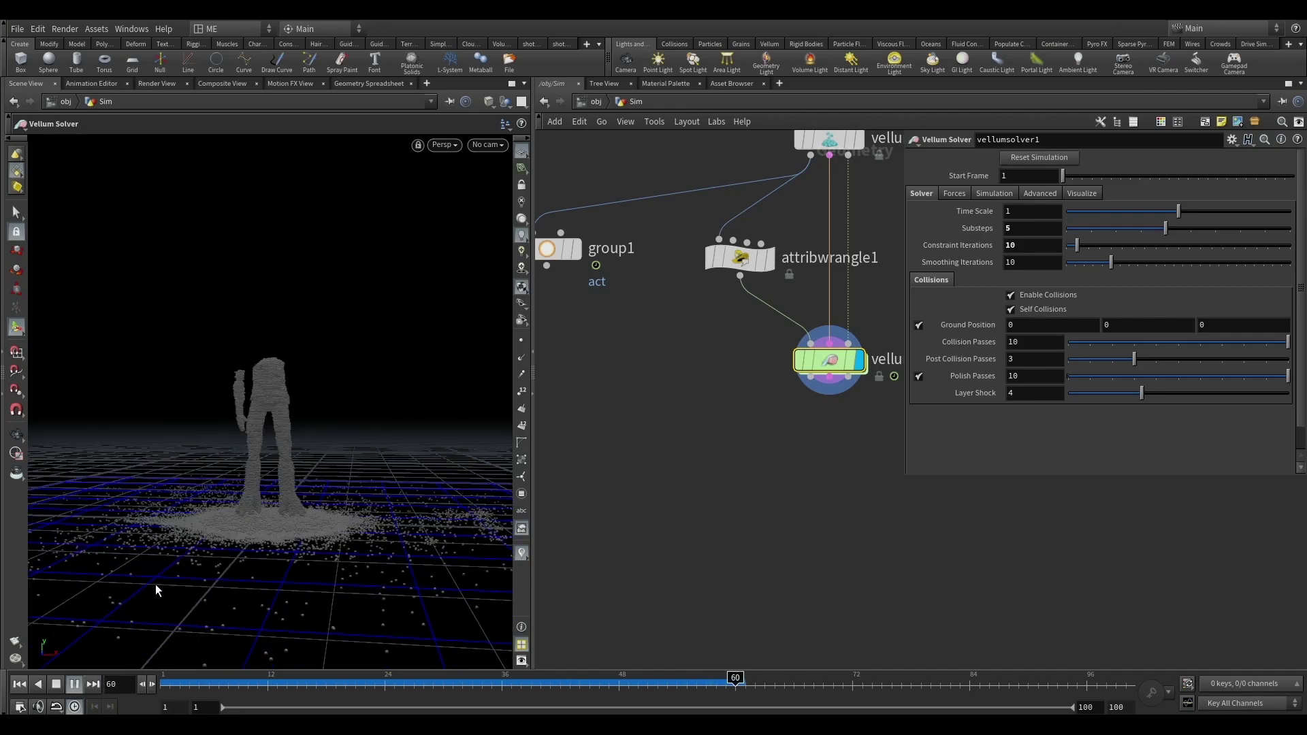
Stop playback around frame 61 and orbit to inspect grains piling on the ground
key(Escape)
key(Escape)
mouse_move(218, 427)
mouse_down()
mouse_move(315, 459)
mouse_move(196, 437)
mouse_move(228, 388)
mouse_move(297, 429)
mouse_move(298, 416)
mouse_move(295, 452)
mouse_move(309, 379)
mouse_move(268, 429)
mouse_move(251, 357)
mouse_move(288, 371)
mouse_move(240, 368)
mouse_up()
key(Return)
key(Escape)
key(Return)
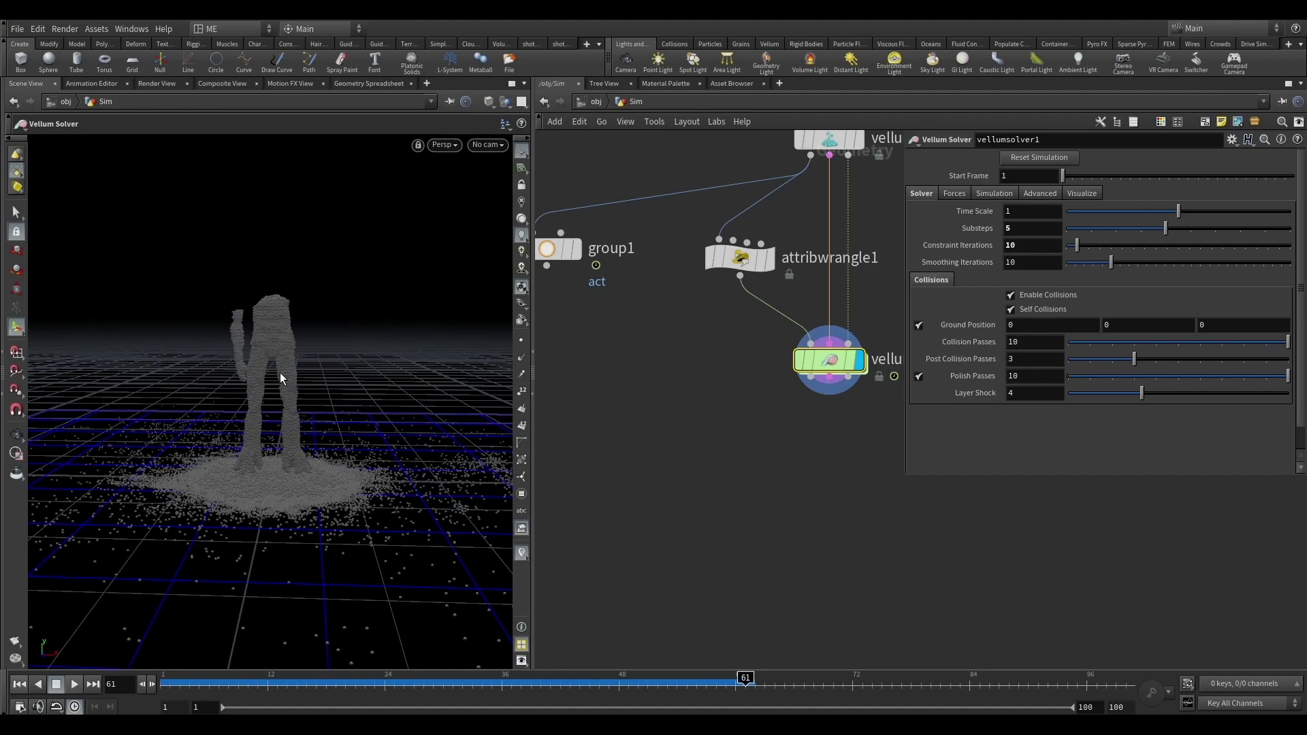
key(Escape)
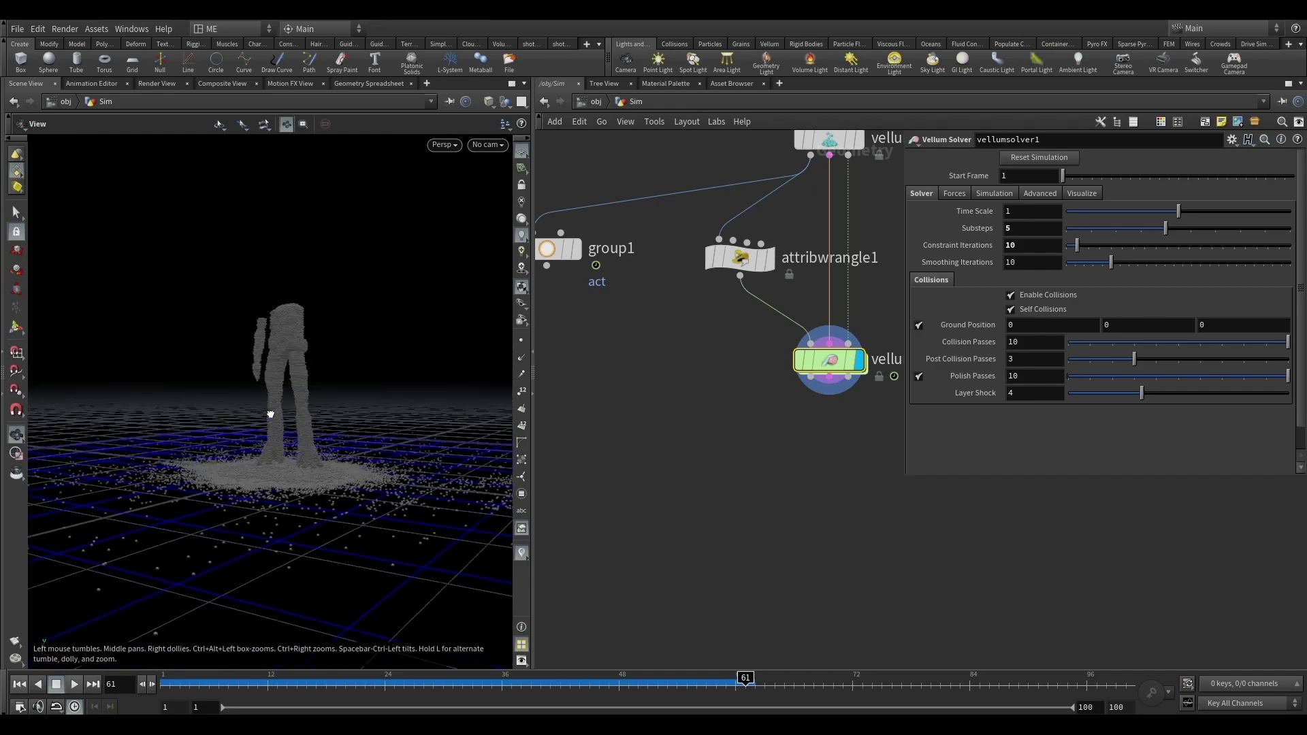